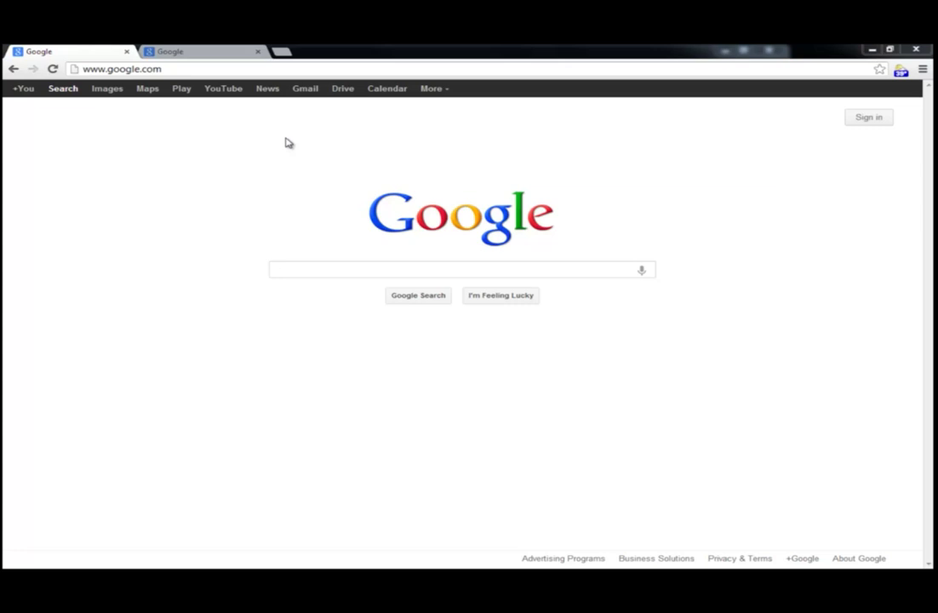
Open the Arduino website at arduino.cc
left_click(234, 68)
type("ardu")
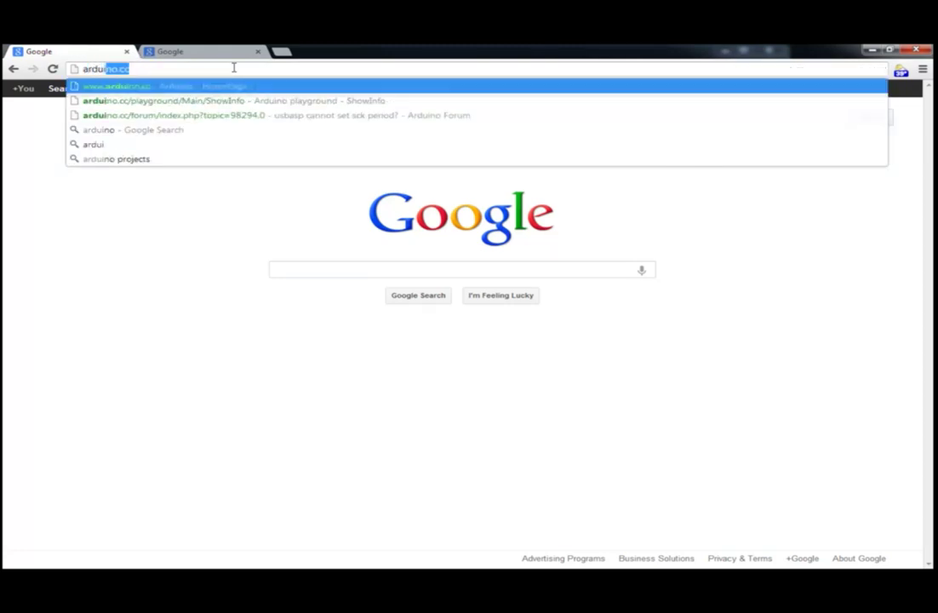
type("i")
key("Return")
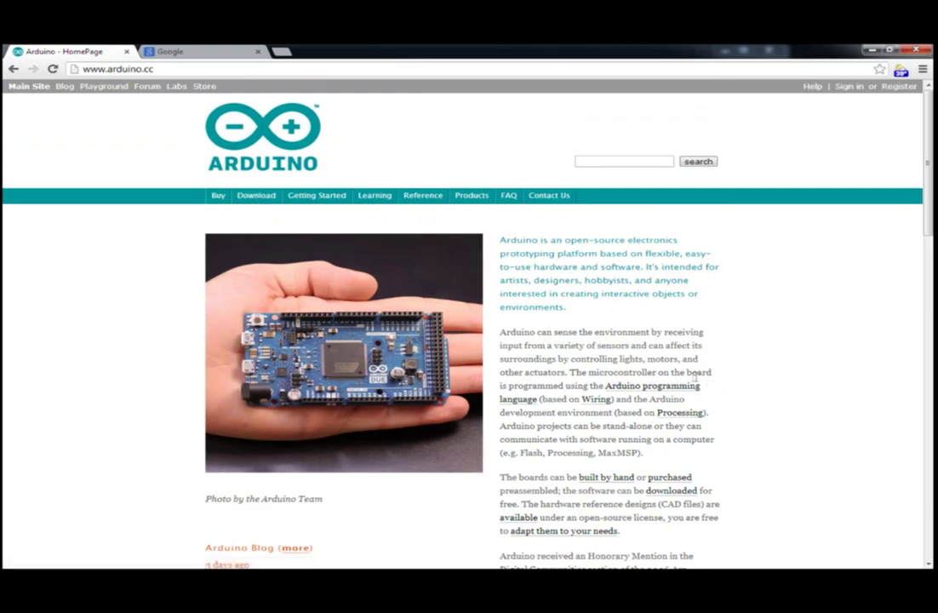
Download the Windows version of Arduino 1.0.3 from the site's software download page
left_click(255, 197)
scroll(428, 389, "down", 2)
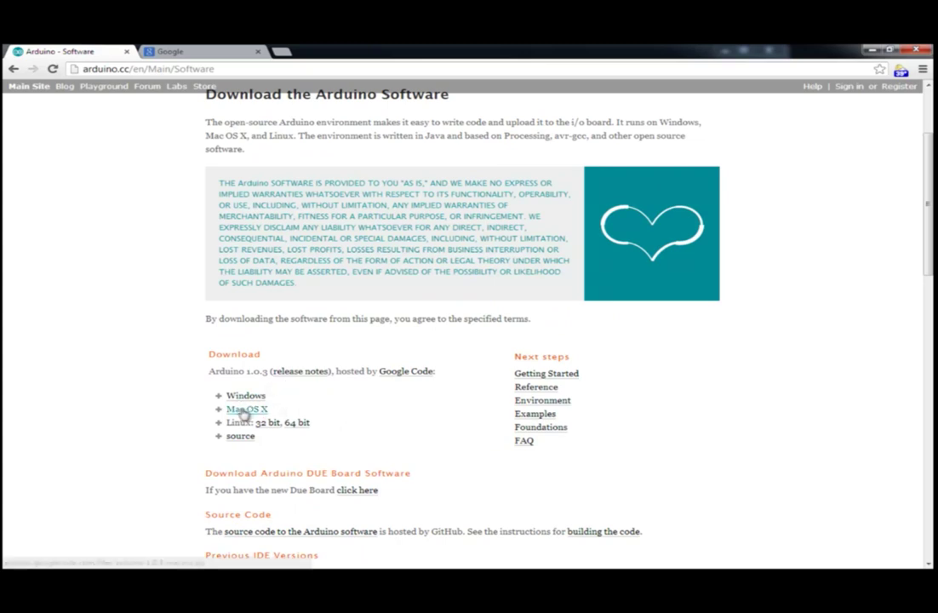
left_click(248, 396)
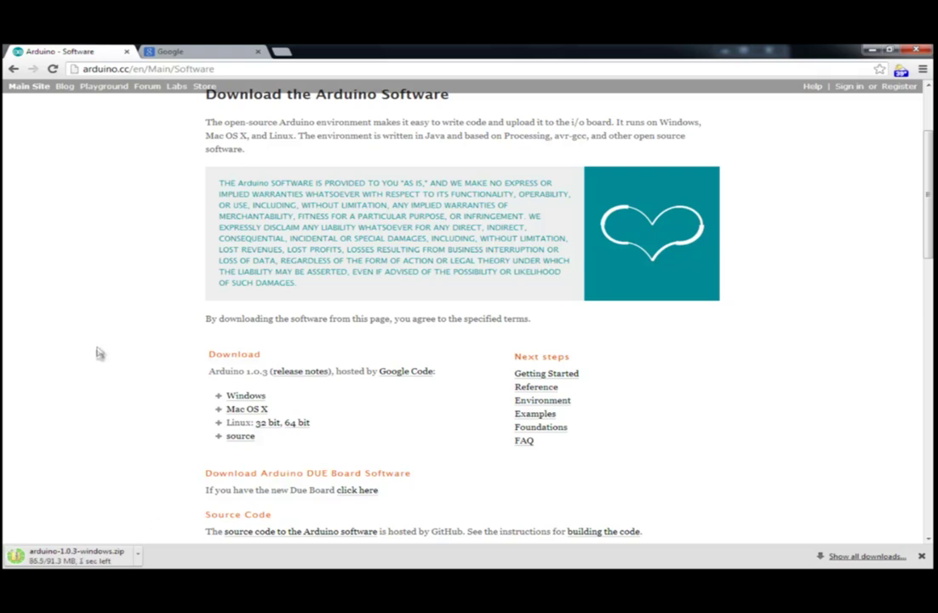
Show the downloaded arduino-1.0.3-windows.zip in its folder, place a shortcut to it on the desktop, and clear the open windows away
left_click(140, 554)
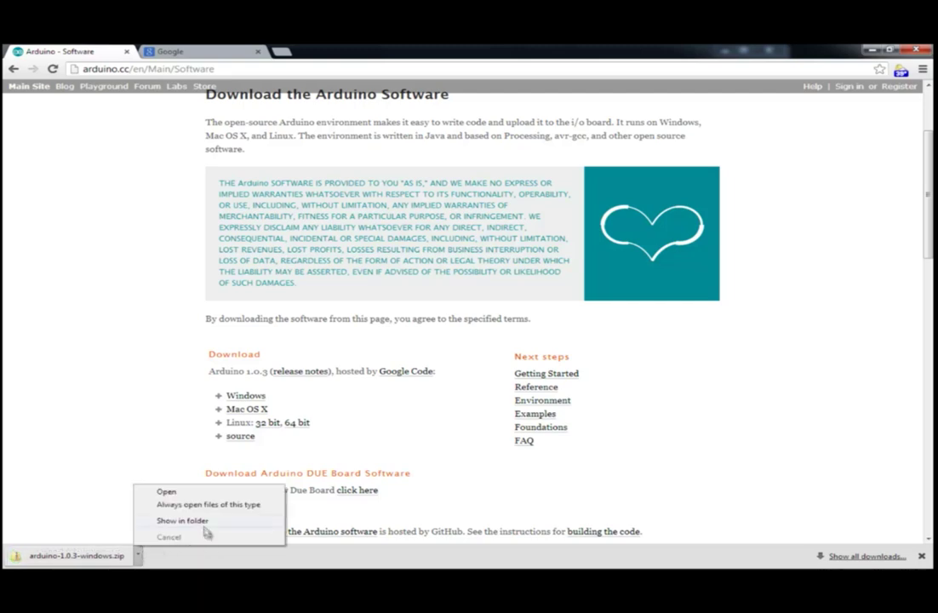
left_click(192, 520)
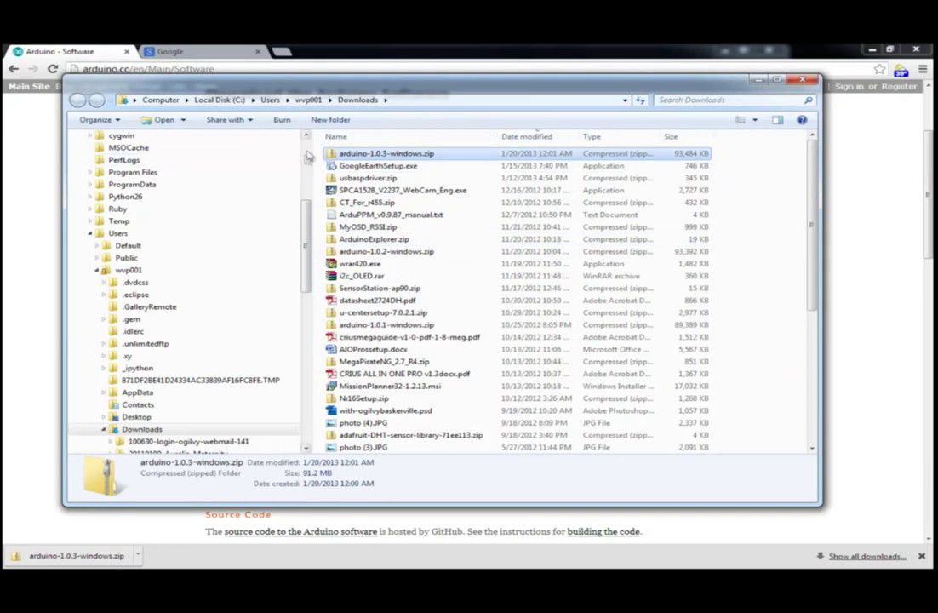
left_click_drag(368, 158, 119, 154)
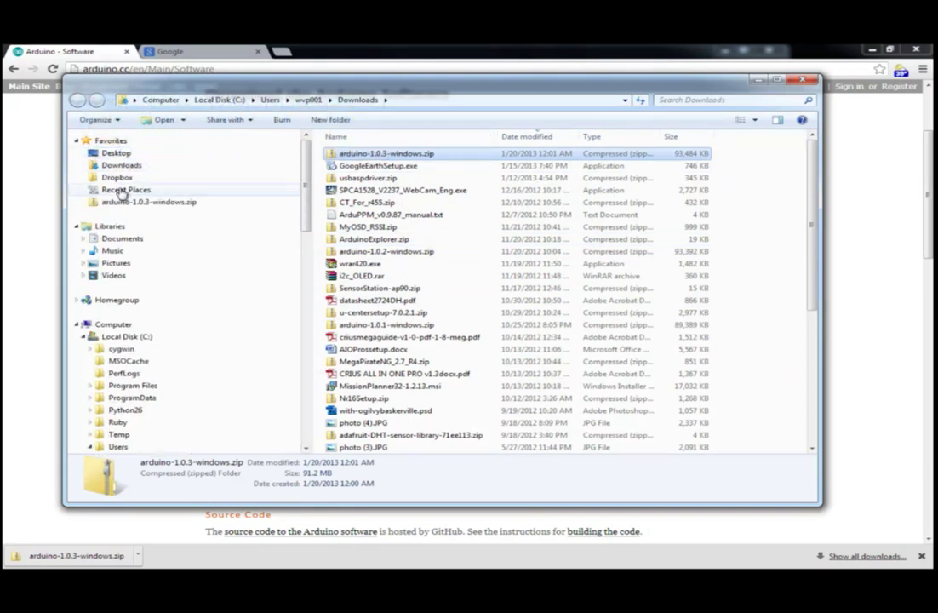
left_click_drag(119, 202, 119, 154)
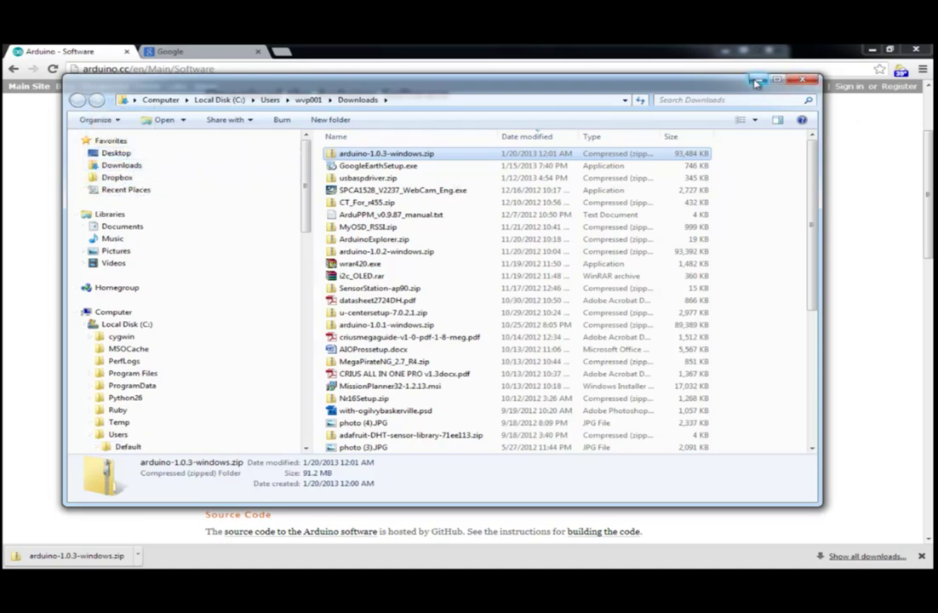
left_click(801, 80)
left_click(870, 51)
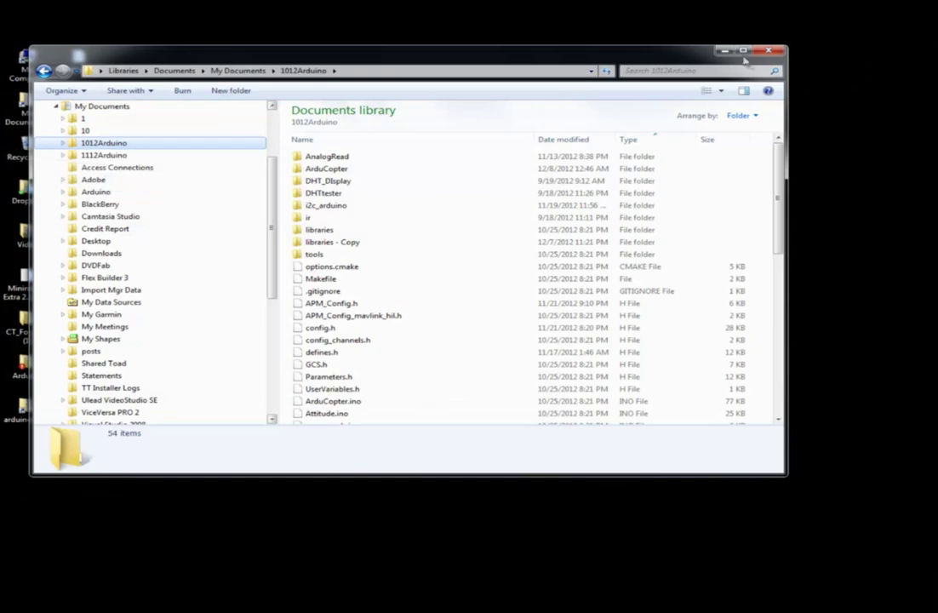
left_click(774, 53)
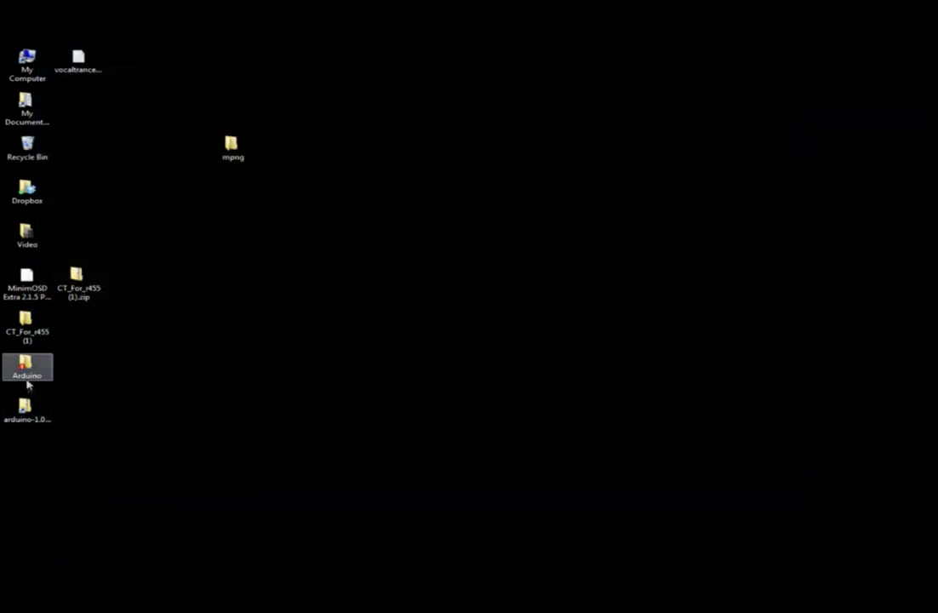
Extract arduino-1.0.3-windows.zip from its desktop shortcut, keeping the suggested arduino-1.0.3-windows folder in Downloads as the destination
left_click(24, 408)
right_click(24, 410)
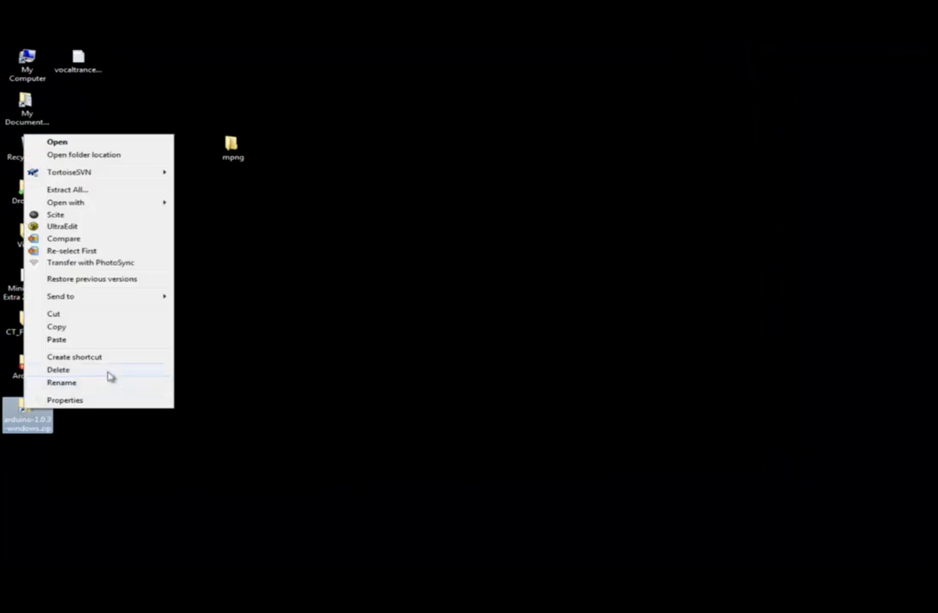
left_click(125, 192)
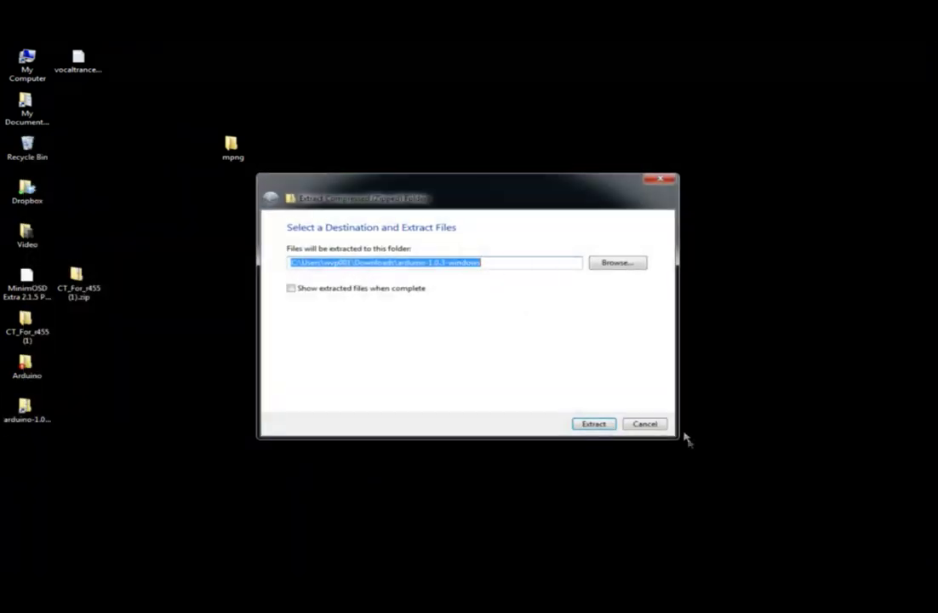
left_click(589, 424)
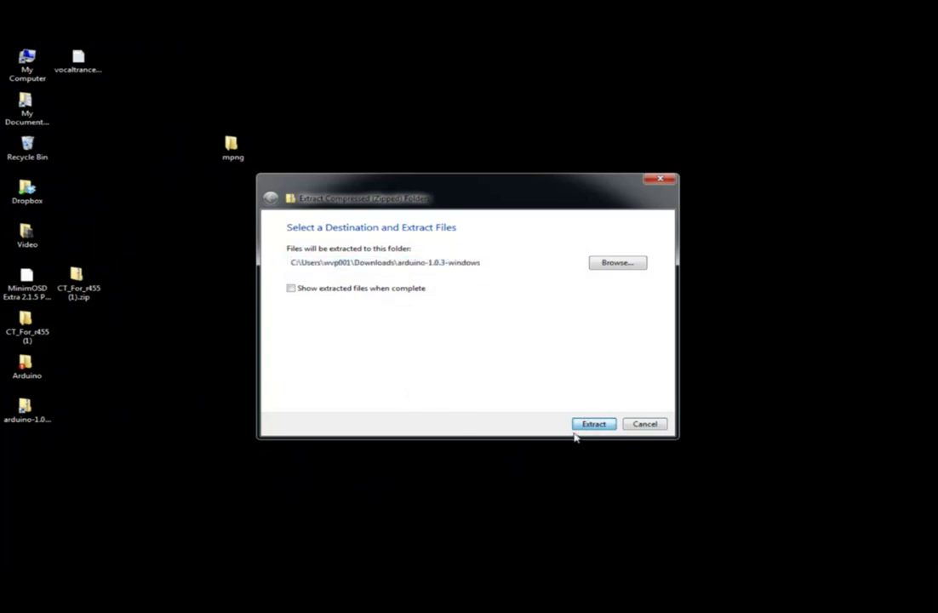
left_click(586, 426)
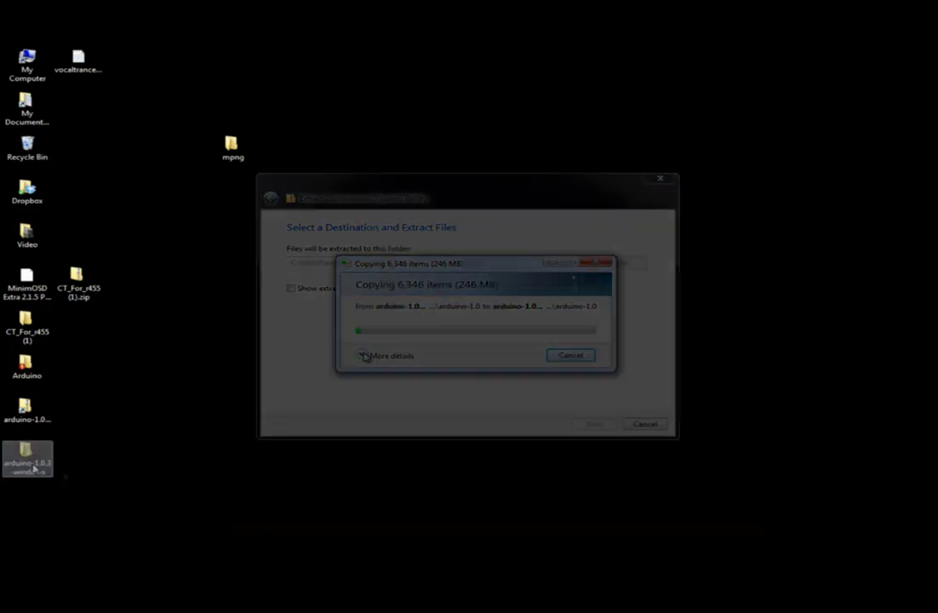
Open the extracted arduino-1.0.3-windows folder on the desktop, go into arduino-1.0.3, and run arduino.exe, allowing it past the security warning
double_click(27, 458)
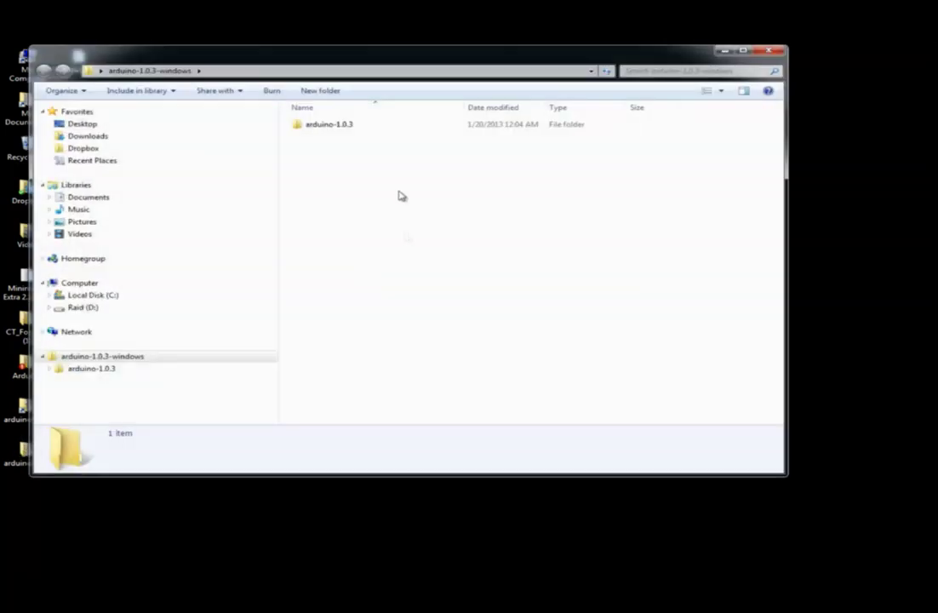
double_click(318, 123)
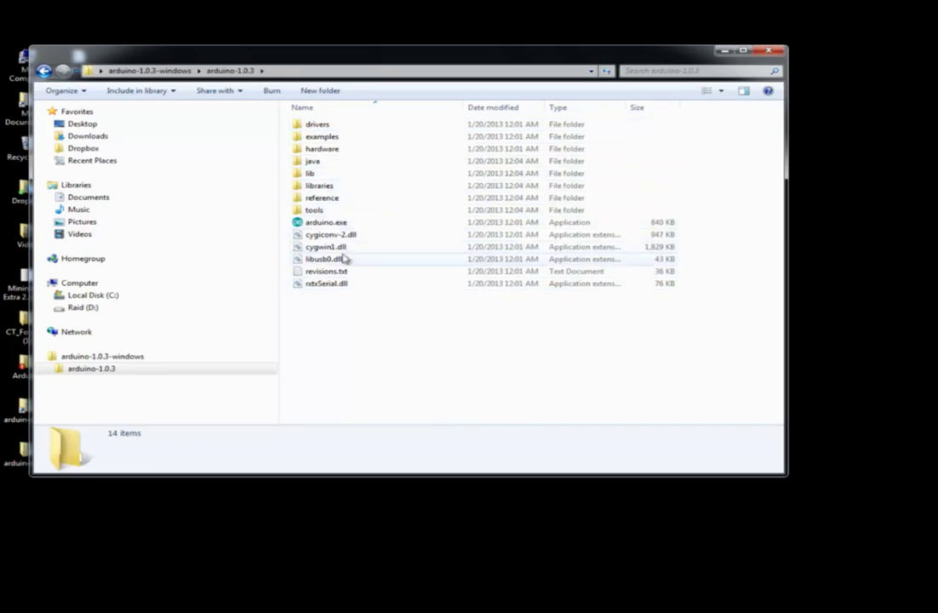
left_click_drag(332, 229, 7, 370)
left_click(375, 296)
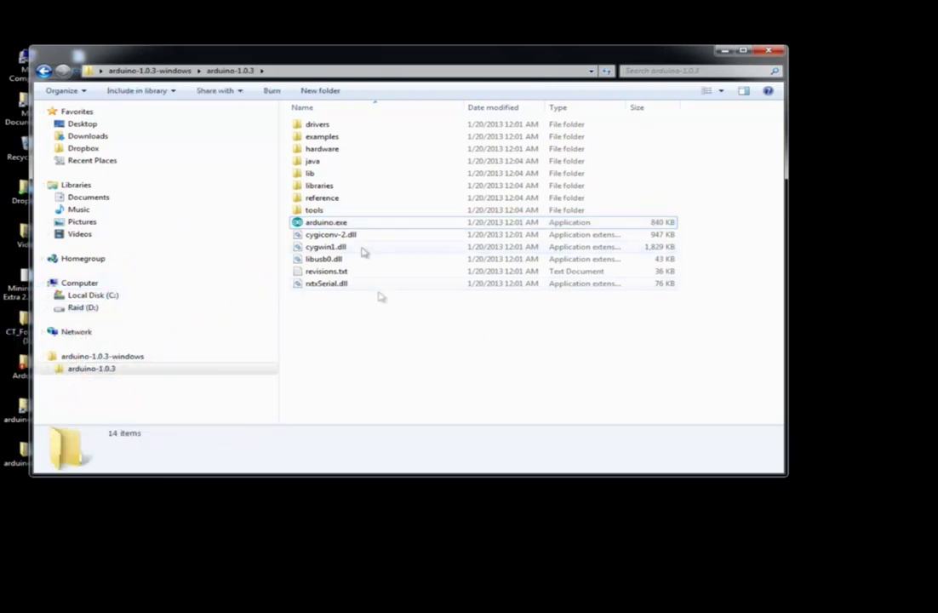
left_click(362, 226)
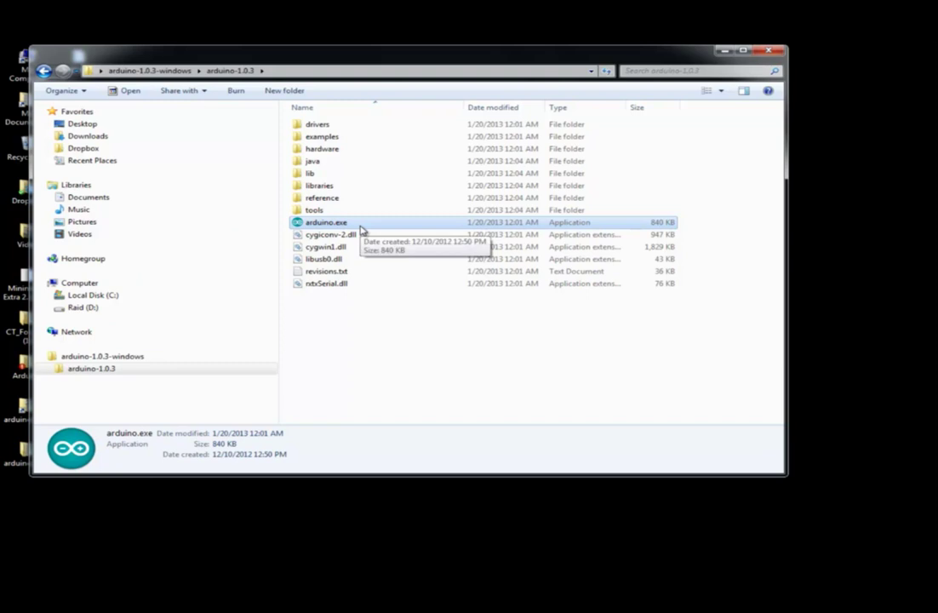
double_click(360, 226)
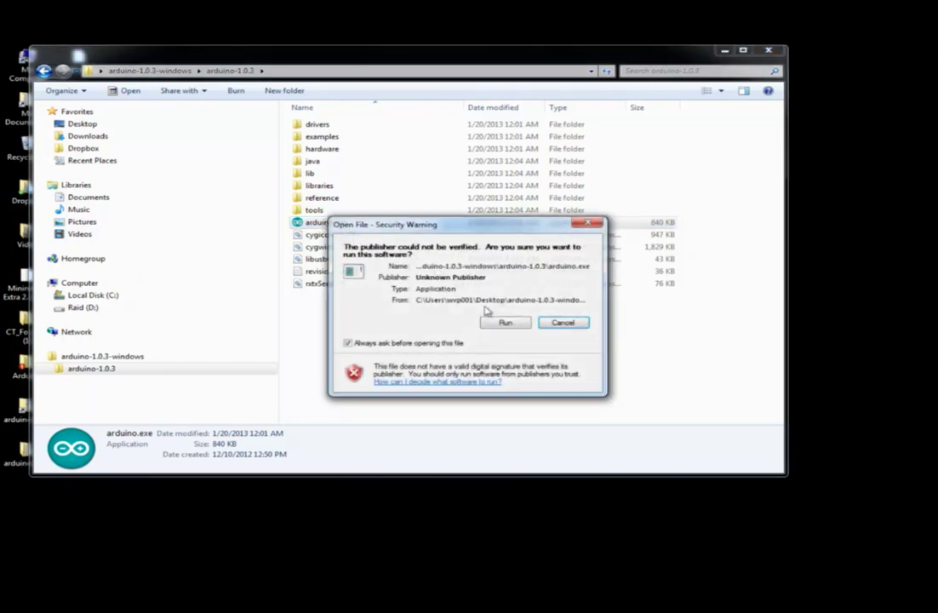
left_click(504, 322)
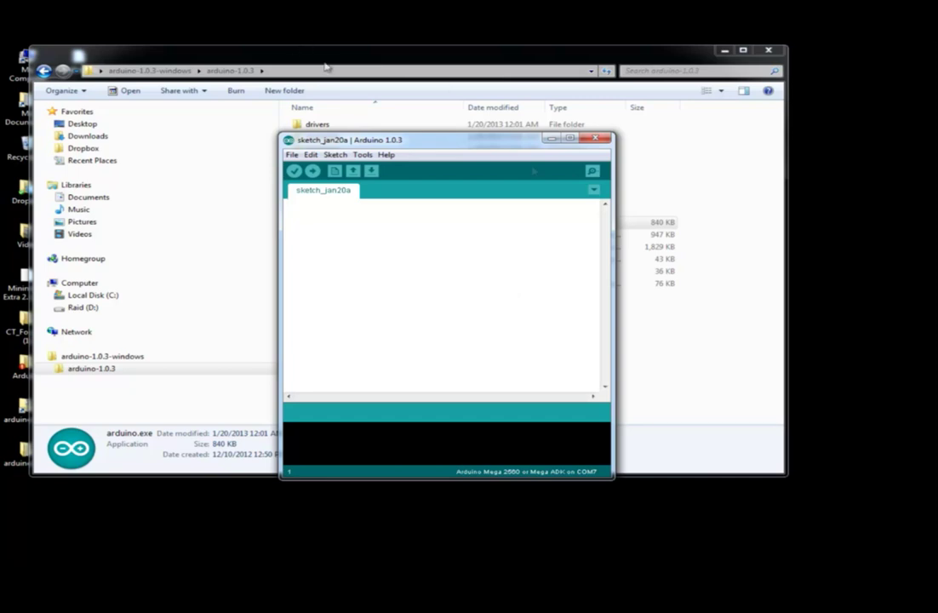
Check the sketchbook location in the Arduino preferences, leave them without changes, and close the Arduino program
left_click(292, 155)
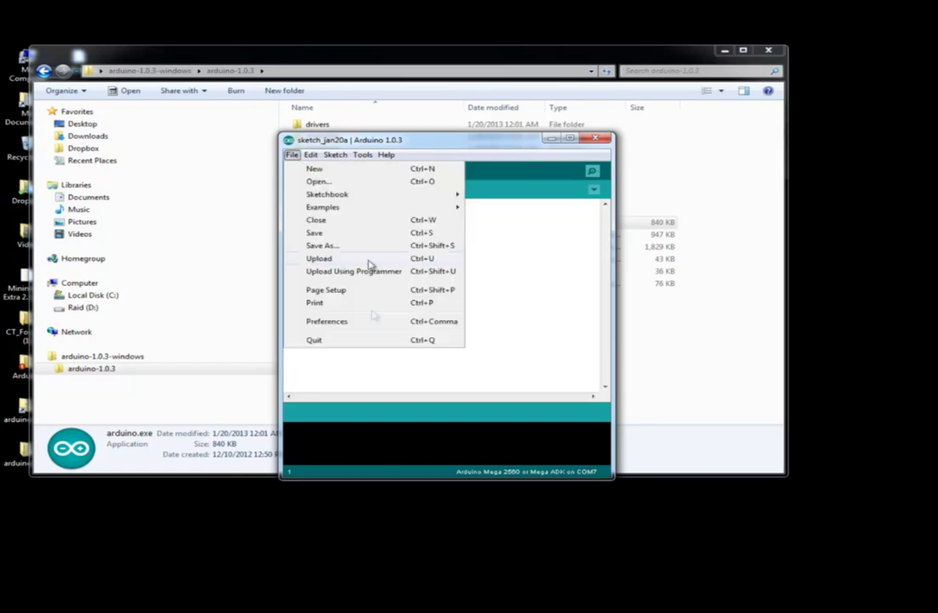
left_click(344, 324)
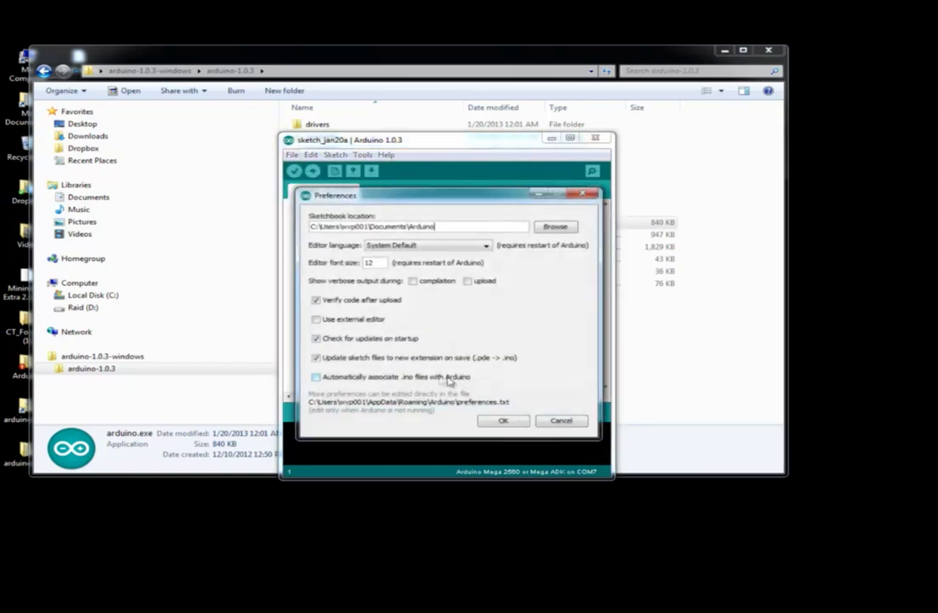
triple_click(371, 228)
left_click(408, 227)
mouse_move(408, 227)
left_mouse_down()
mouse_move(443, 224)
mouse_move(335, 218)
left_mouse_up()
left_click_drag(465, 228, 322, 222)
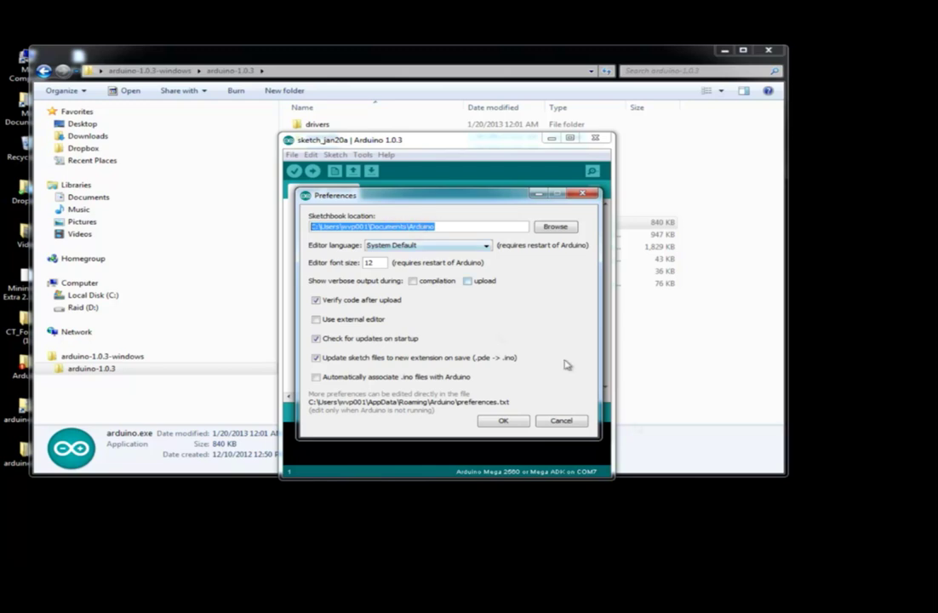
left_click(561, 421)
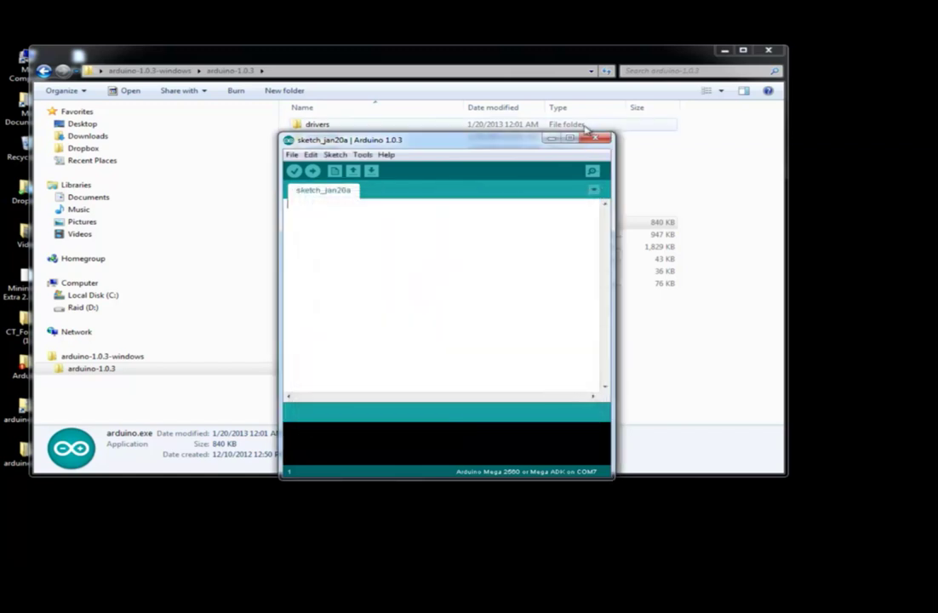
left_click(601, 137)
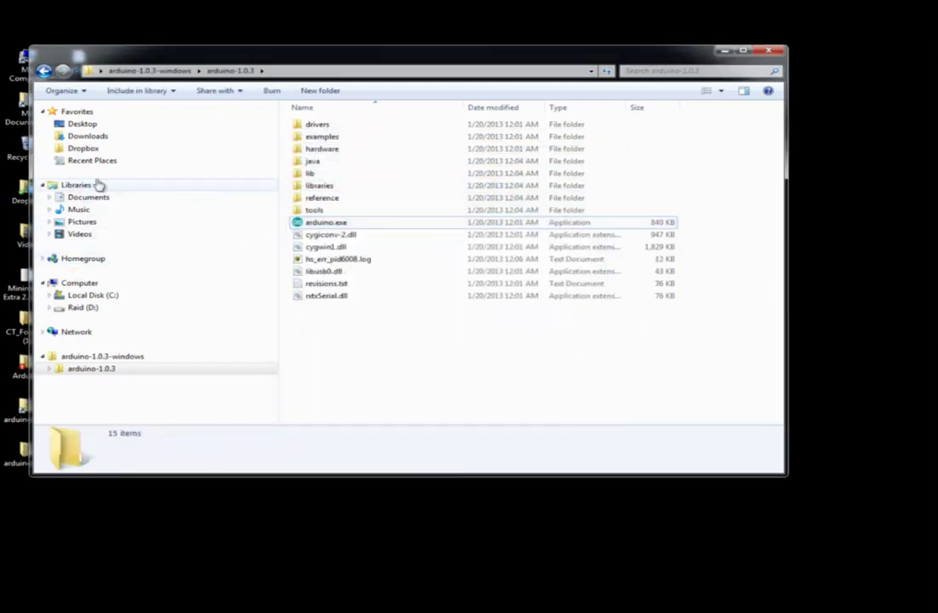
View the contents of the Arduino folder inside My Documents and close the folder window
left_click(48, 196)
left_click(56, 209)
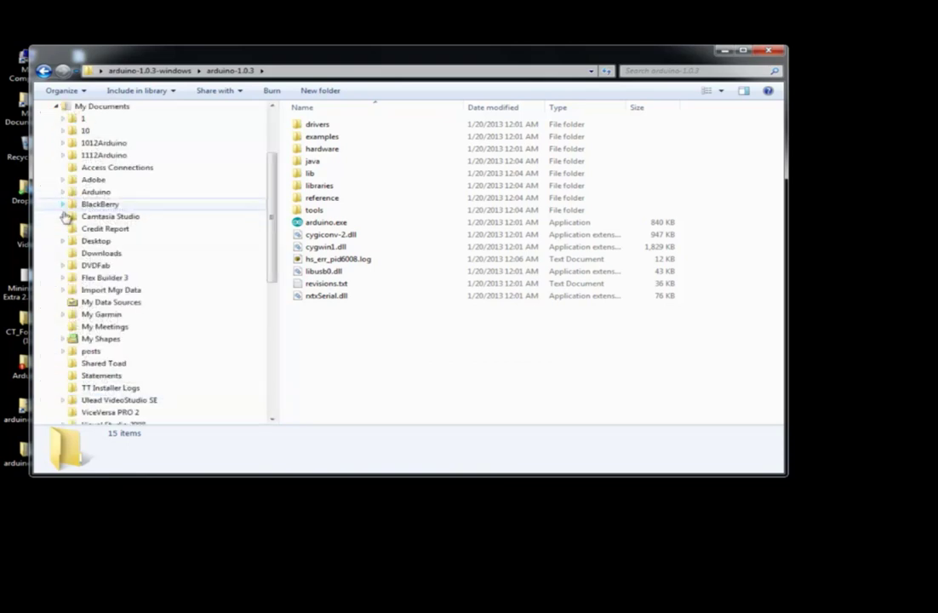
left_click(89, 191)
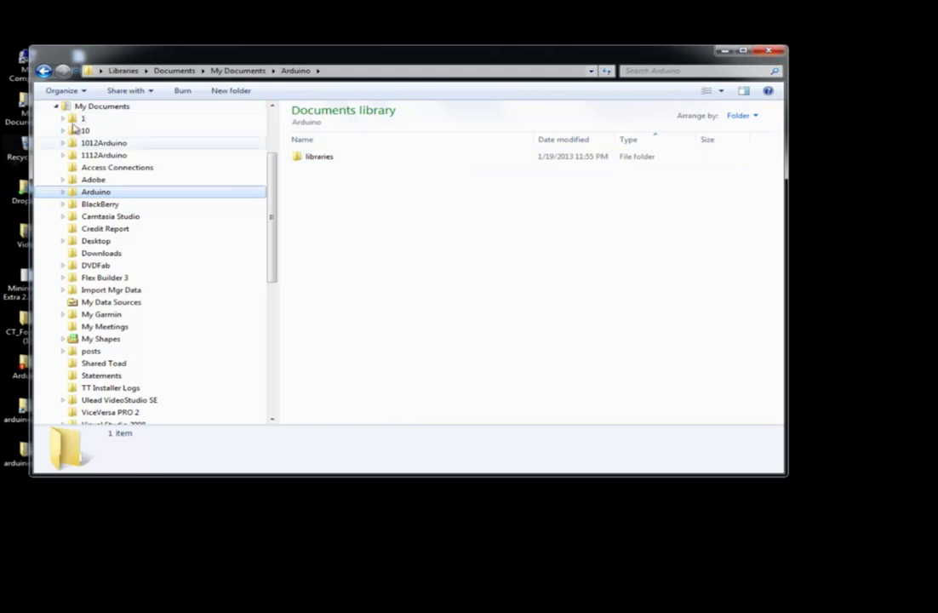
left_click(774, 51)
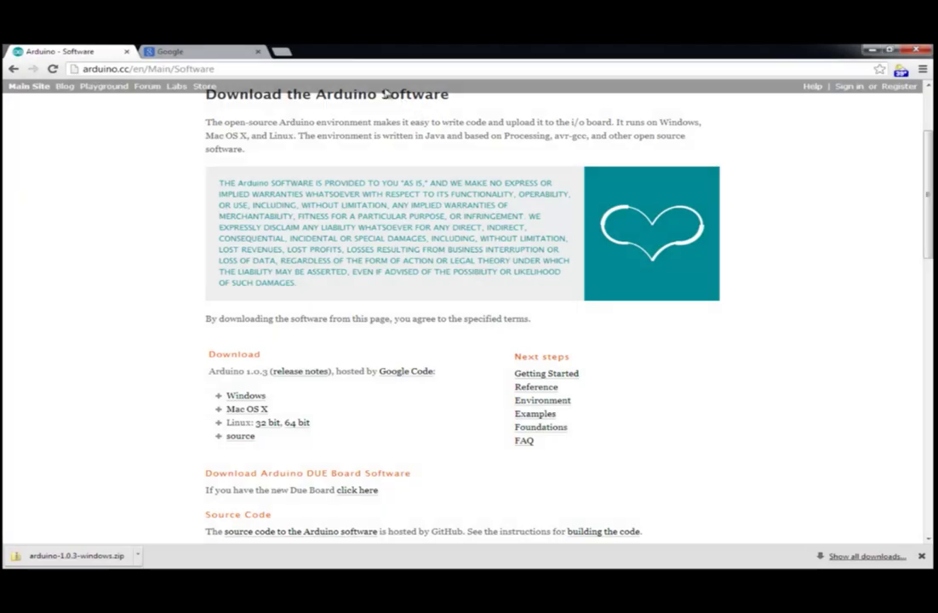
Switch back to the Google page in the browser and search for tortoisesvn
left_click(200, 51)
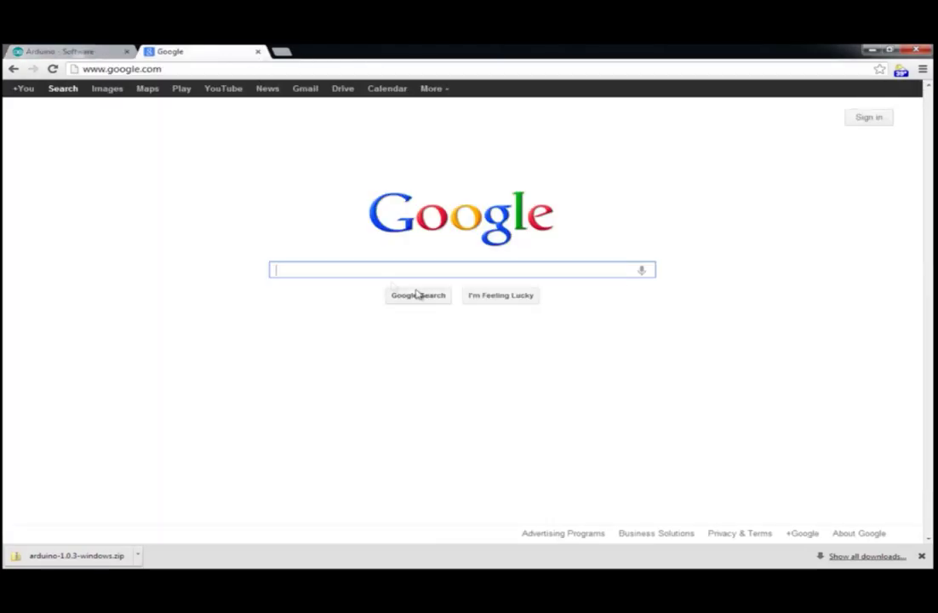
type("tor")
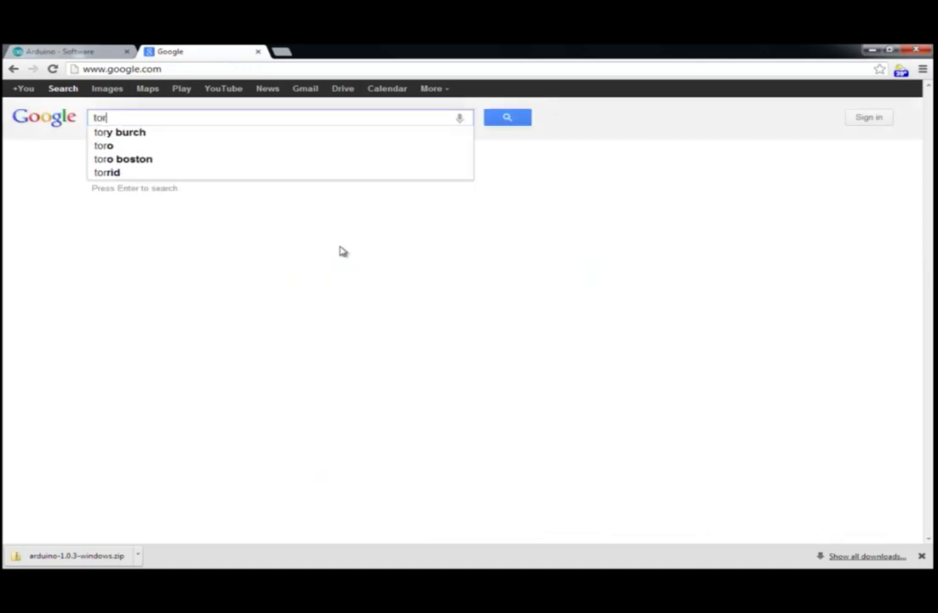
type("toise")
key("Return")
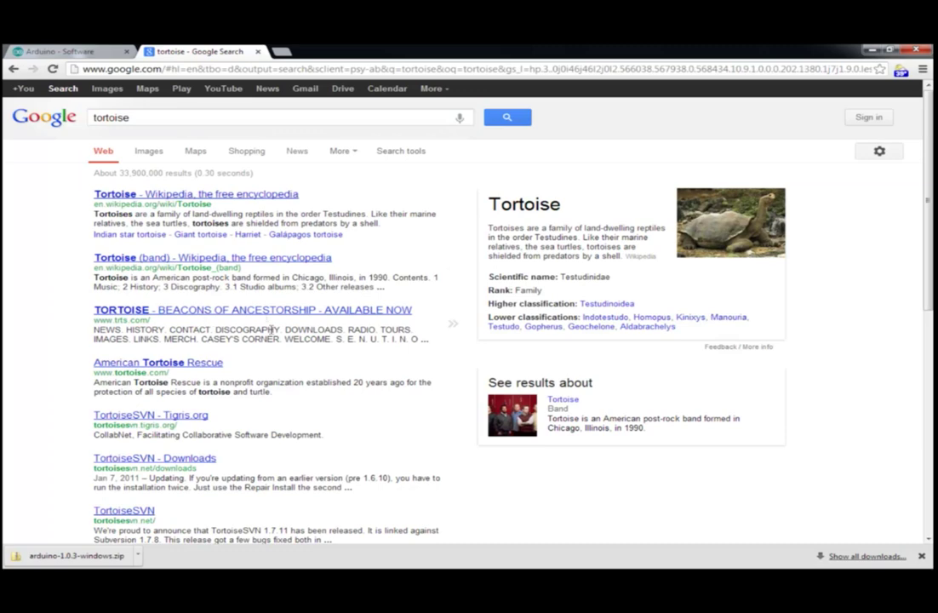
left_click(174, 114)
type("svn")
key("Return")
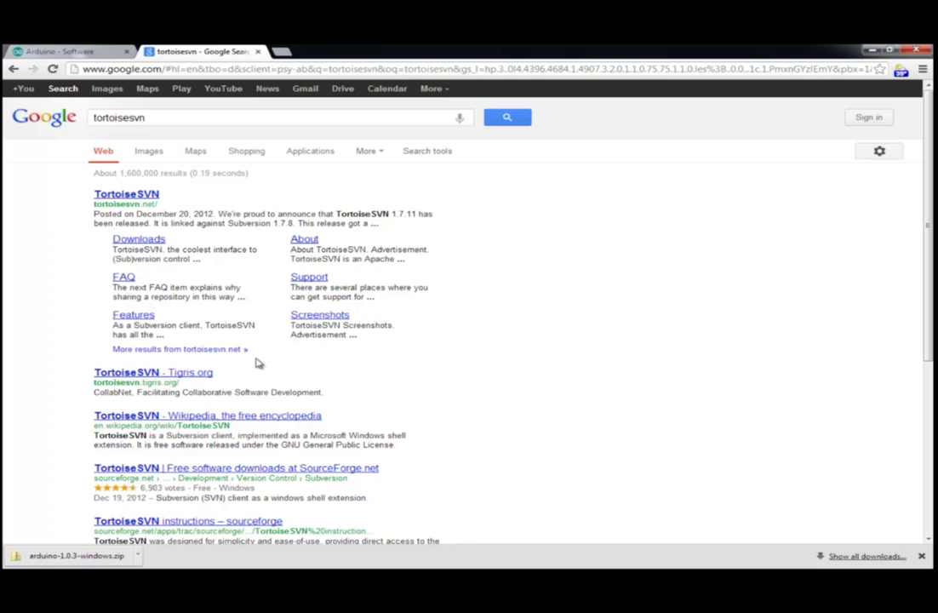
Minimize the browser and look at the SVN Checkout and TortoiseSVN commands offered on the desktop without running any
left_click(875, 49)
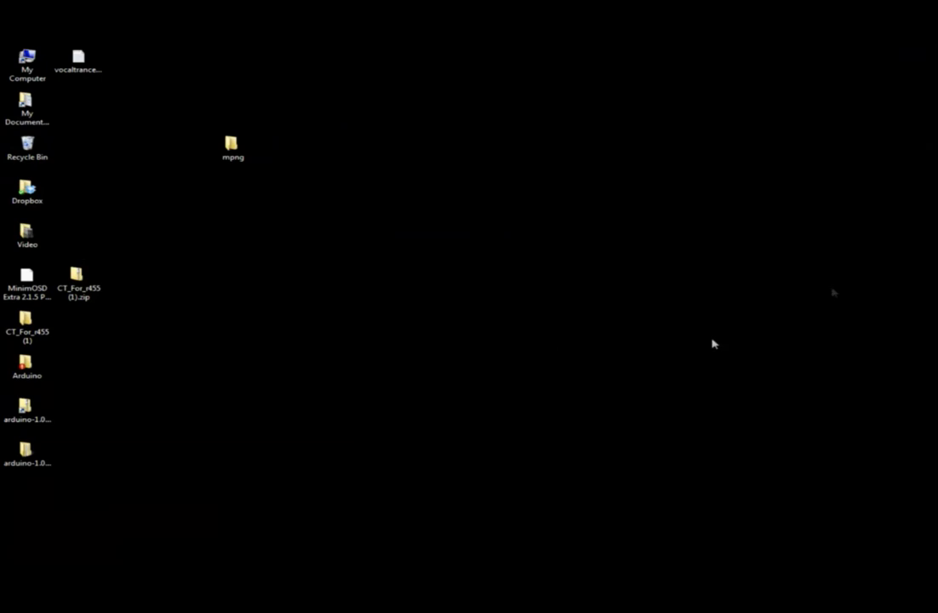
right_click(235, 154)
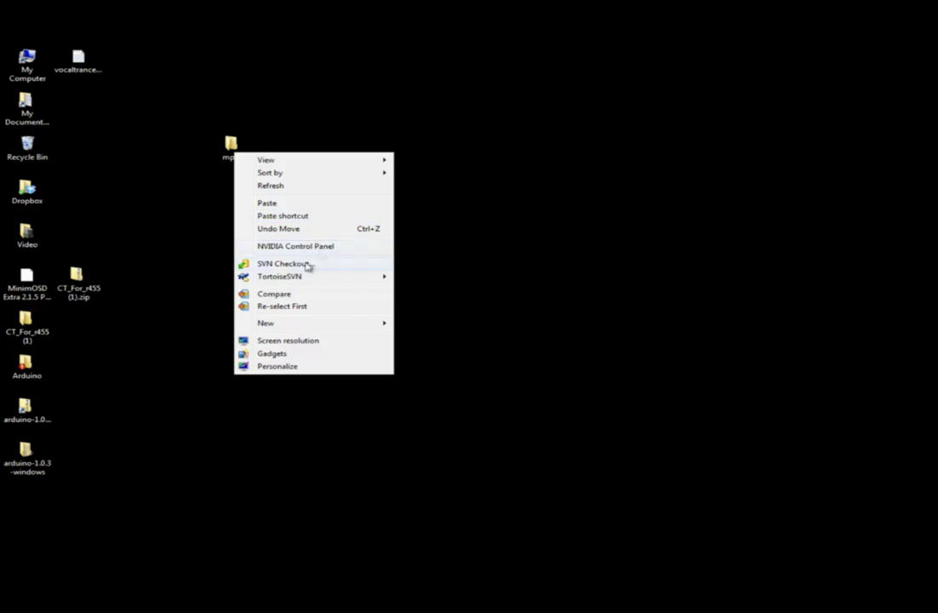
mouse_move(287, 281)
left_click(450, 296)
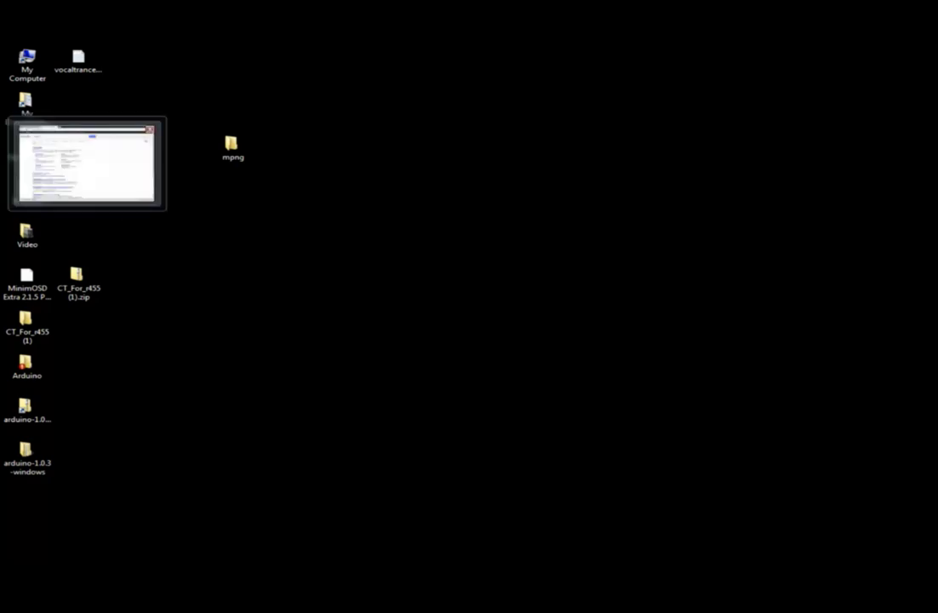
Switch back to the browser, search Google for megapirateng, and open the MegaPirate Next Generation project page on Google Project Hosting
left_click(46, 176)
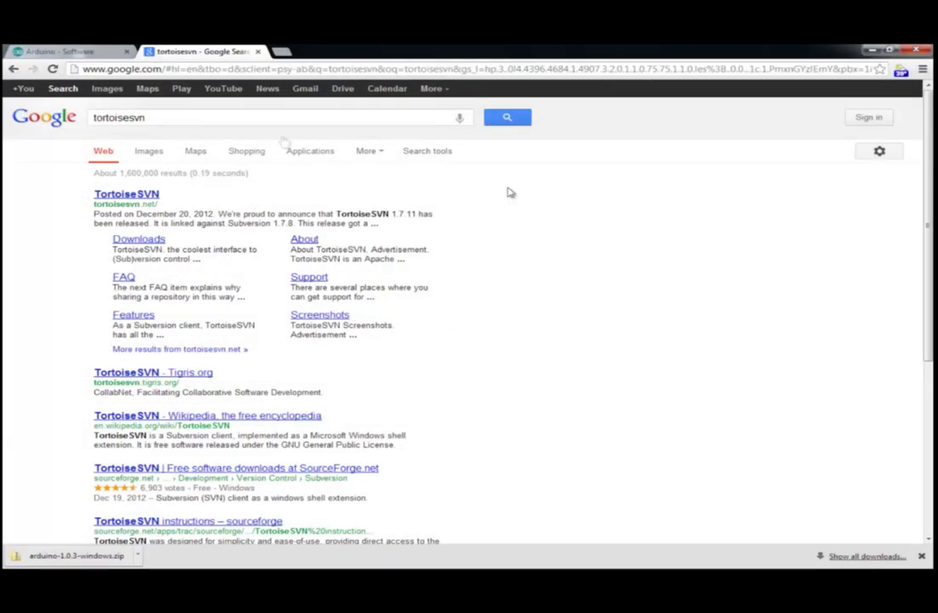
left_click(138, 73)
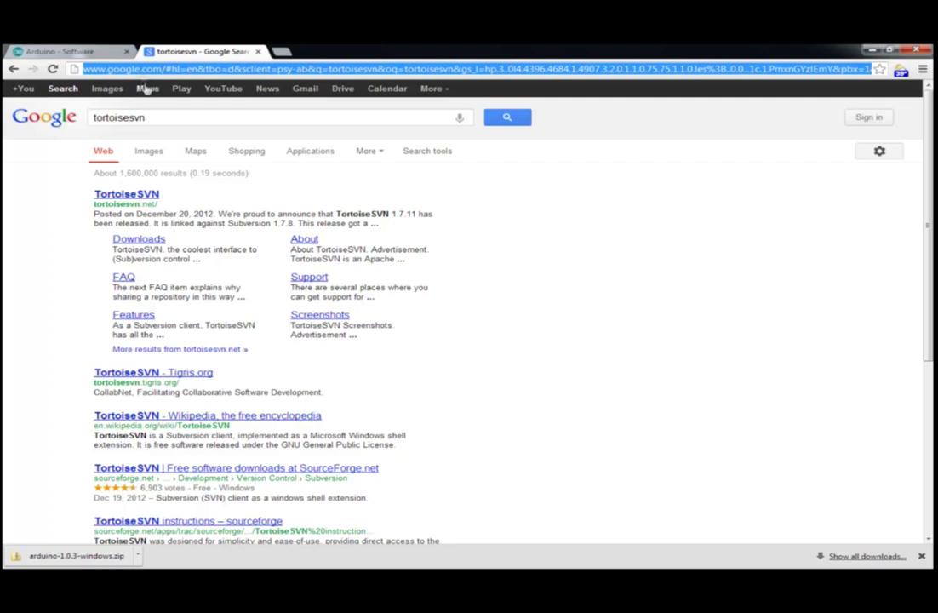
left_click(149, 118)
double_click(149, 119)
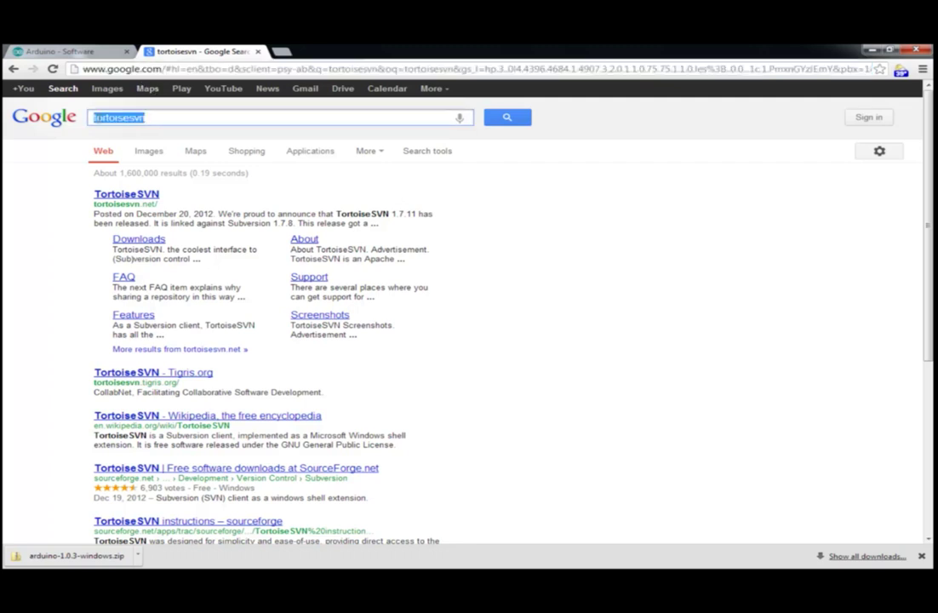
type("mega")
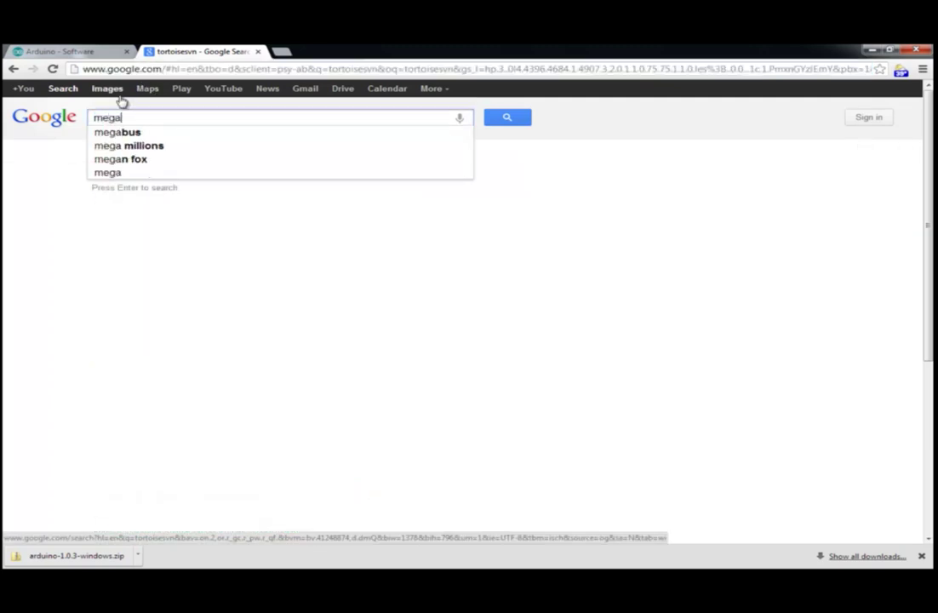
type("pirateng")
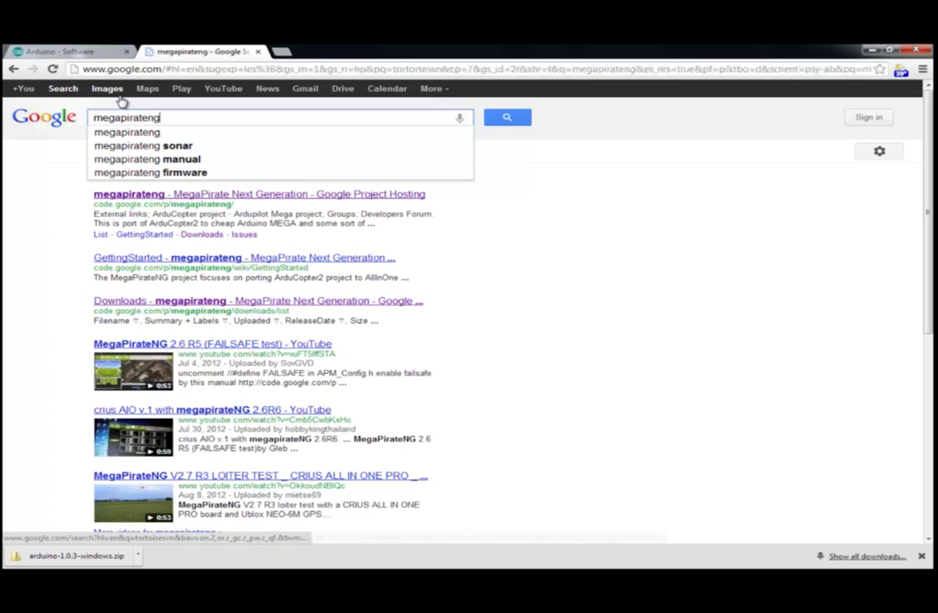
key("Return")
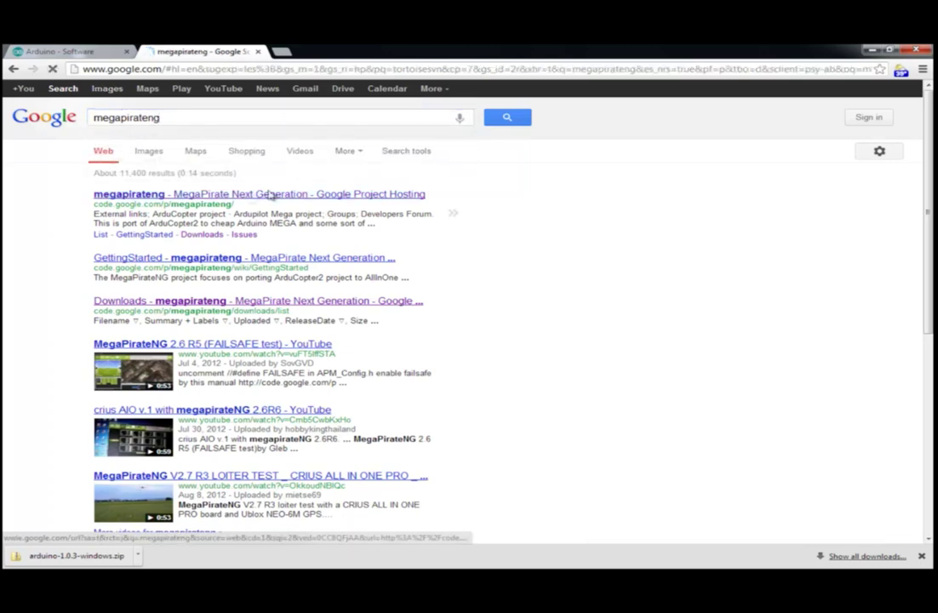
left_click(268, 195)
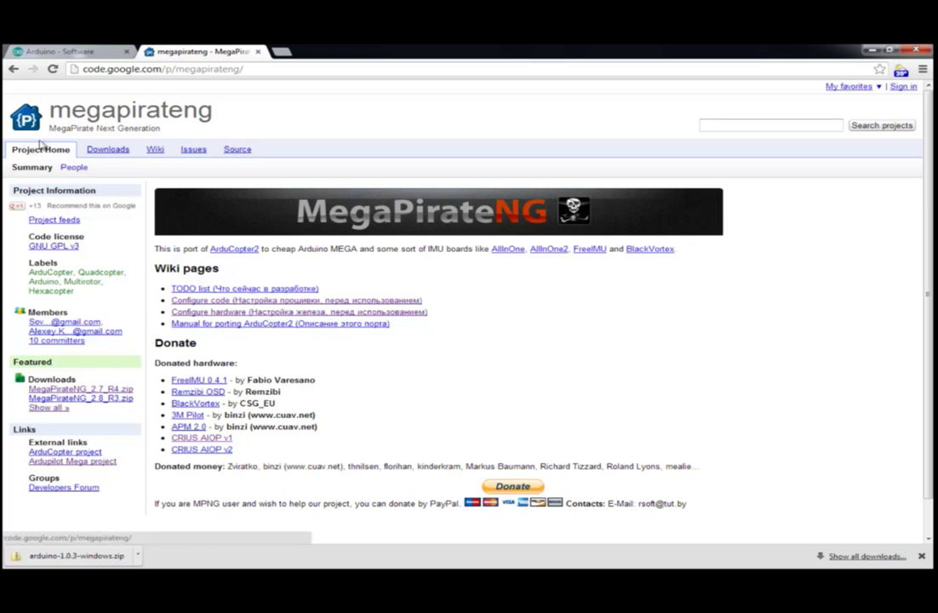
Look through the megapirateng project's Downloads, Wiki and Issues pages, and dismiss the browser's download bar
left_click(100, 151)
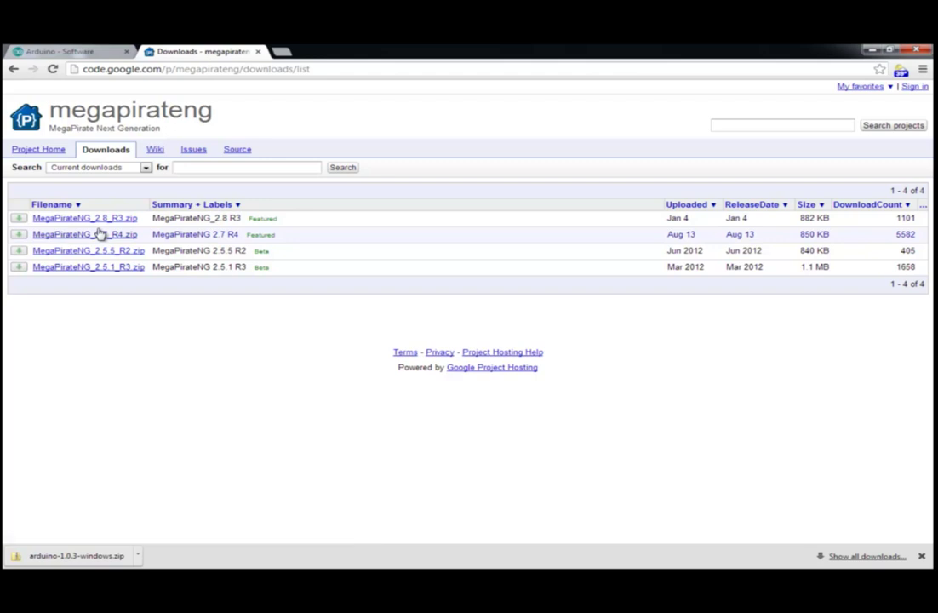
left_click(155, 149)
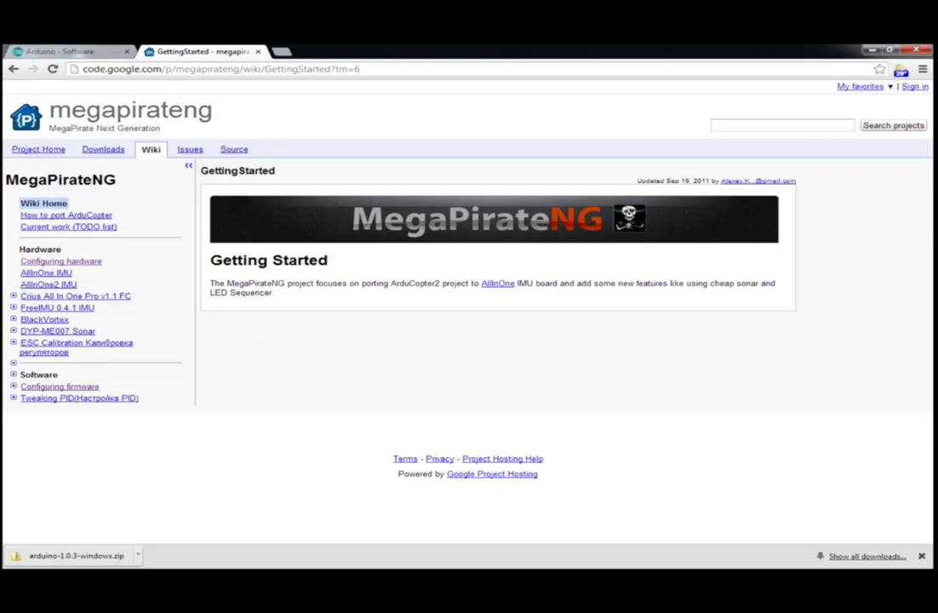
left_click(923, 555)
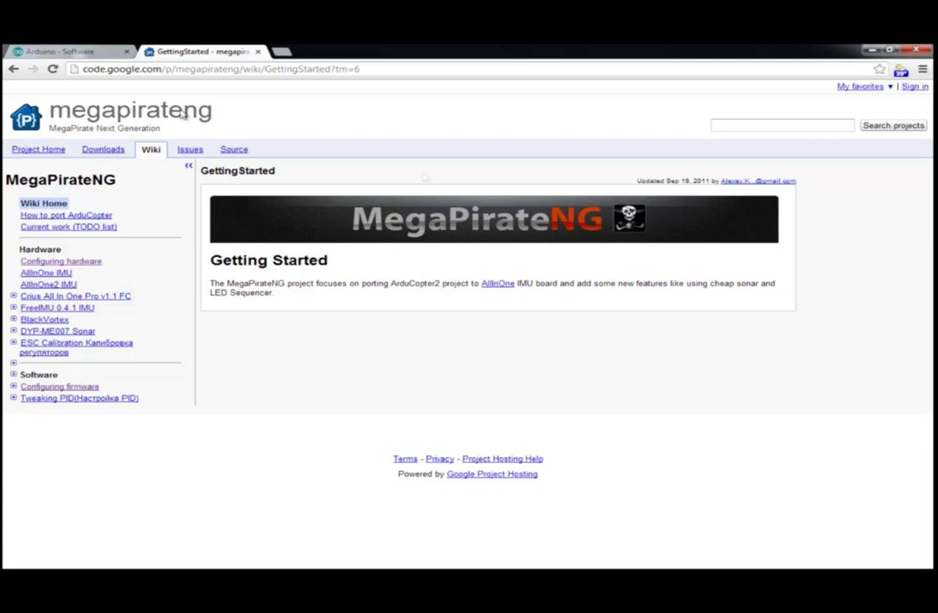
left_click(189, 150)
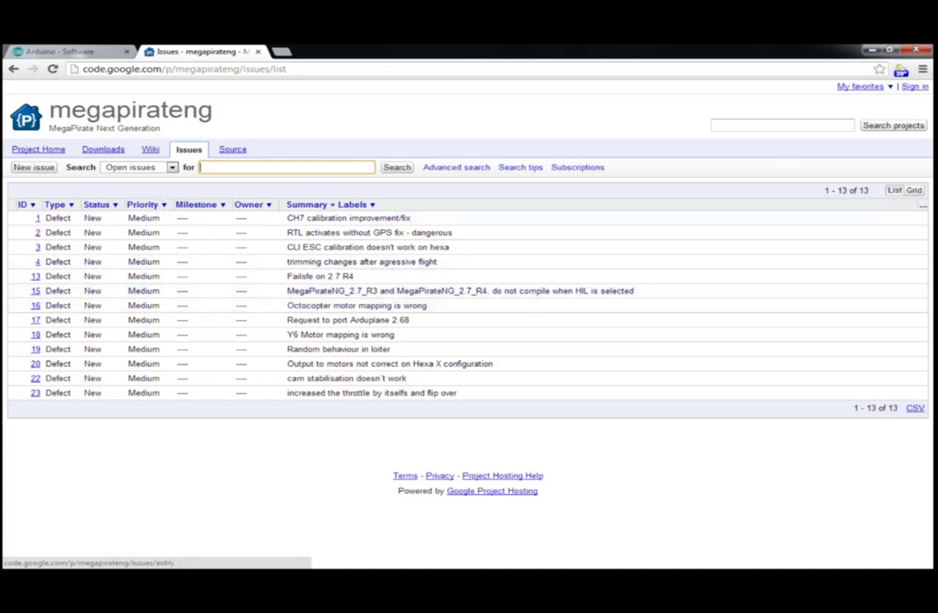
Browse the project's source repository and examine the files in the ArduCopter directory under trunk
left_click(240, 150)
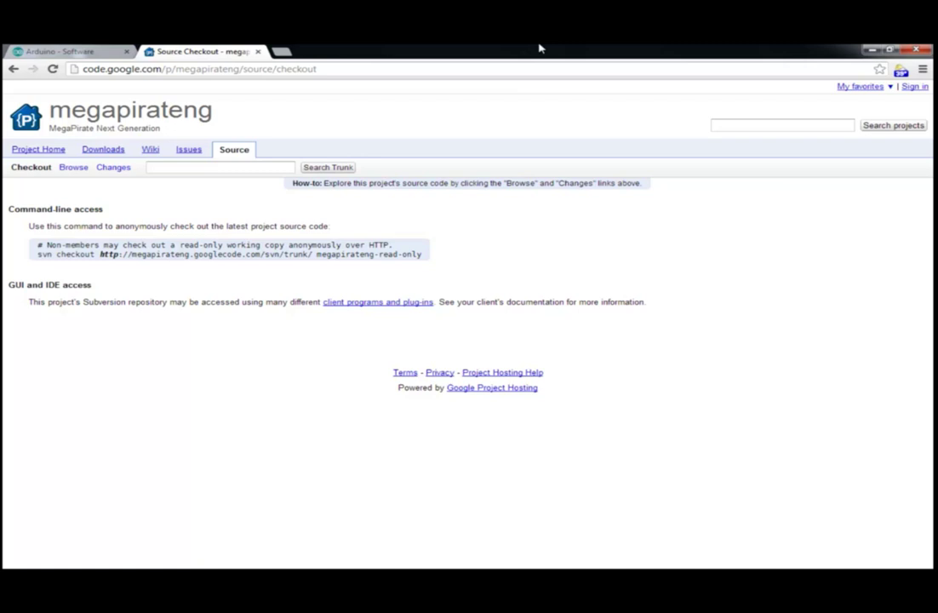
left_click(79, 172)
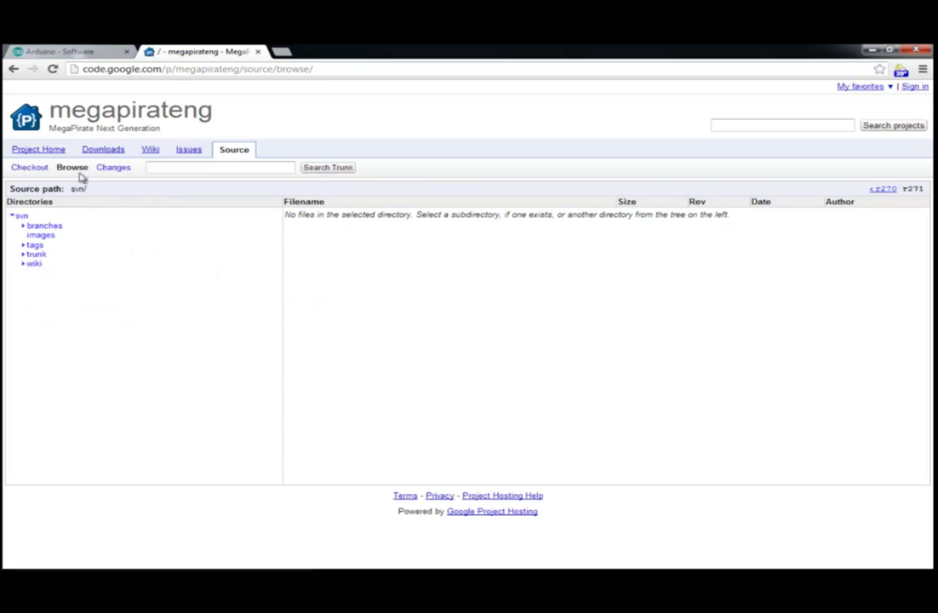
left_click(29, 257)
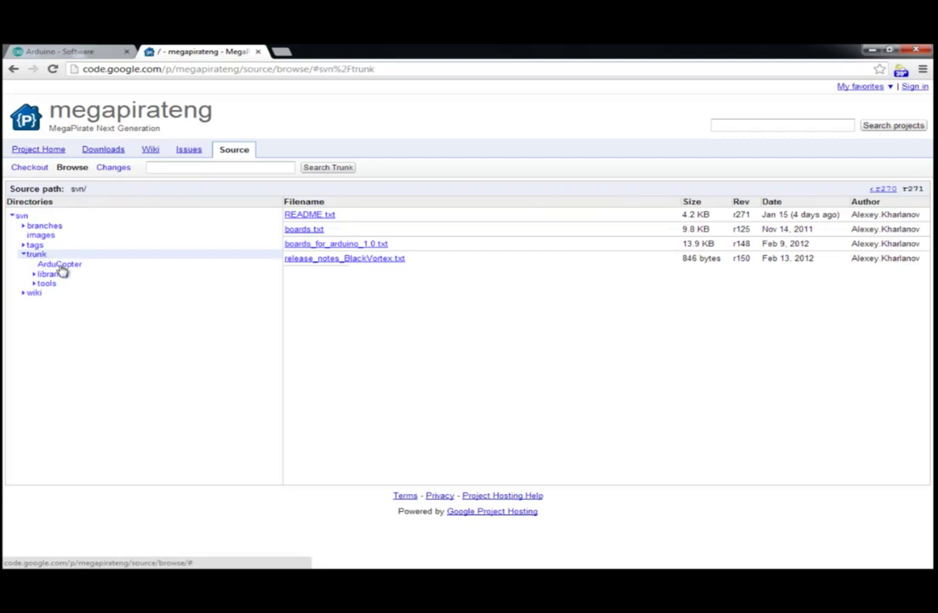
left_click(60, 266)
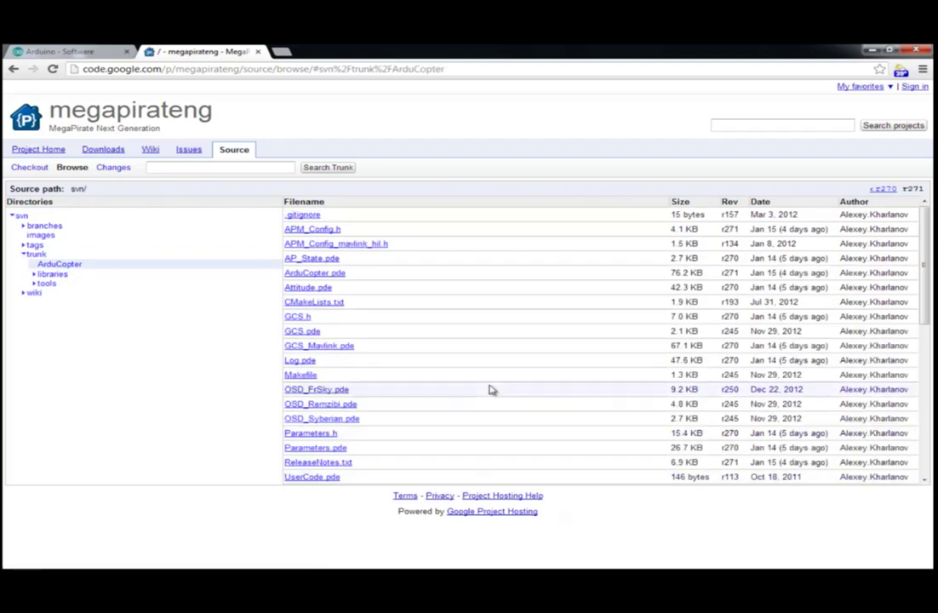
scroll(517, 400, "down", 5)
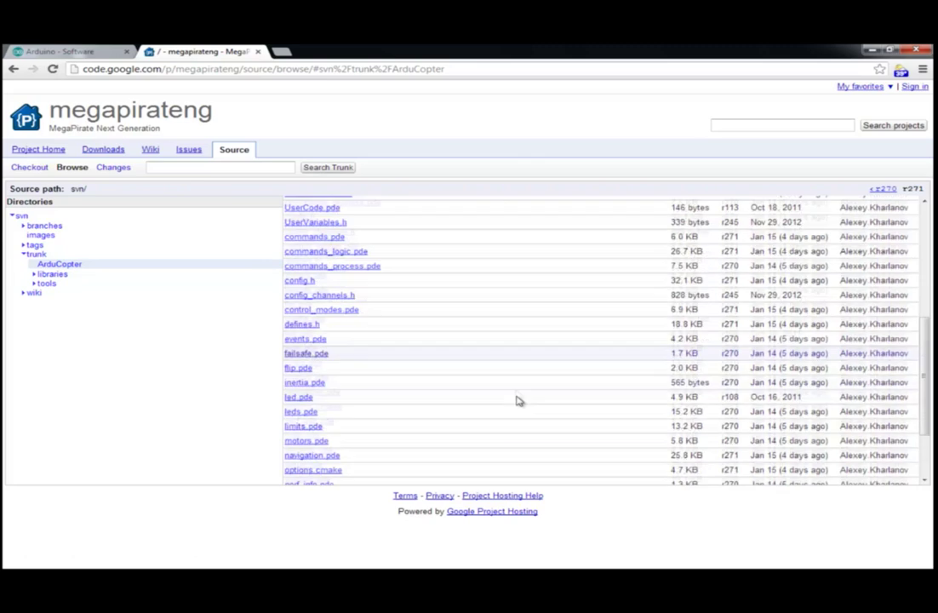
scroll(518, 396, "down", 2)
left_click_drag(925, 453, 926, 285)
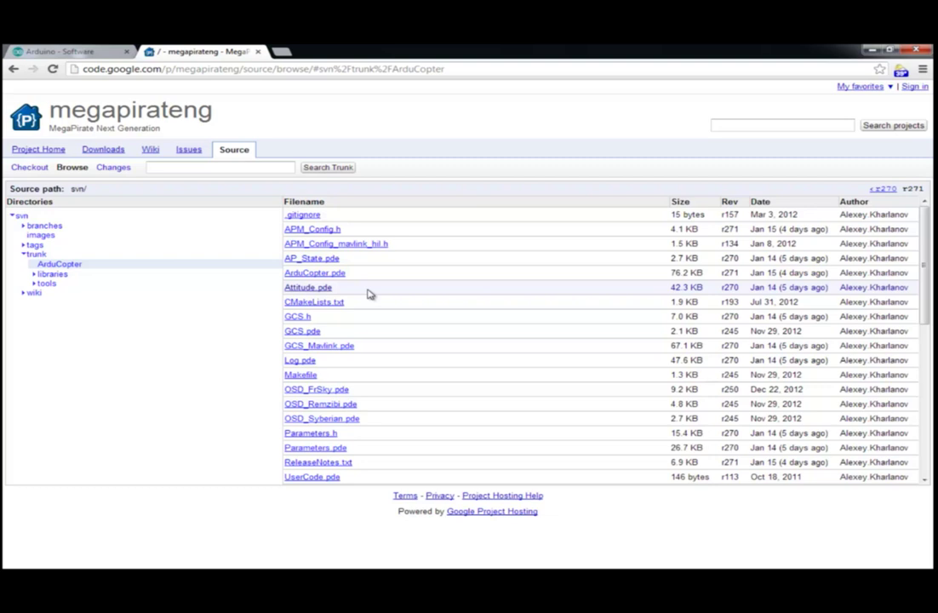
left_click(102, 150)
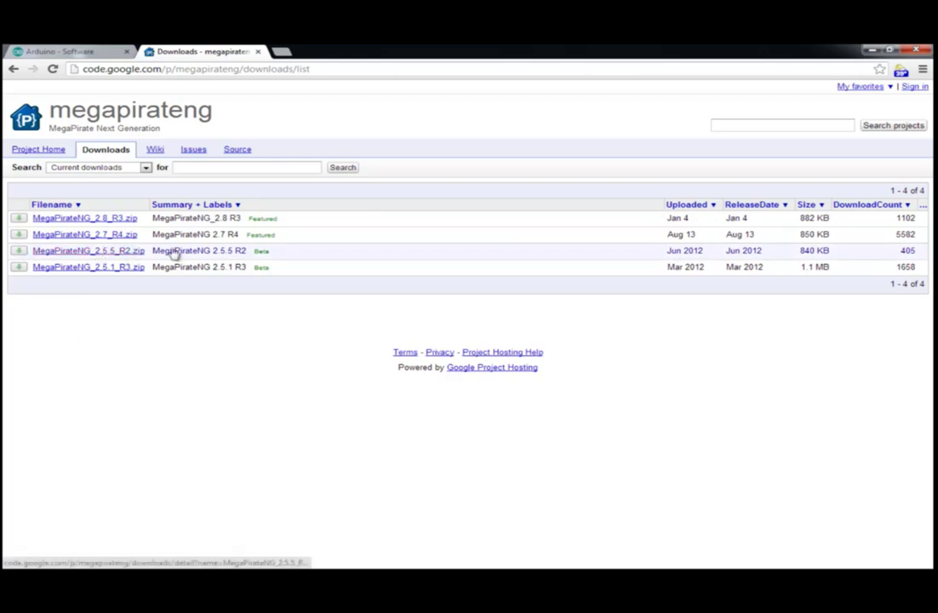
left_click(233, 150)
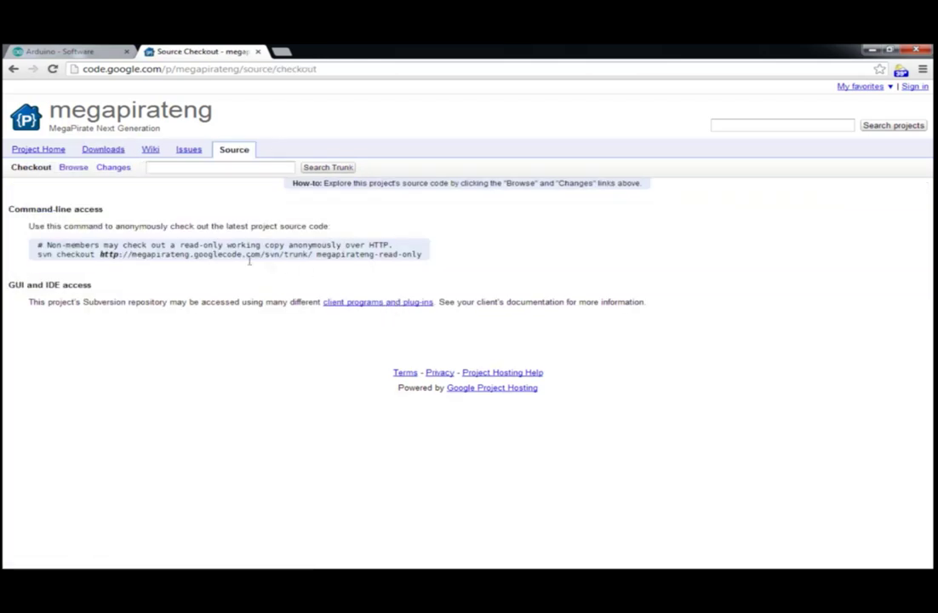
double_click(109, 253)
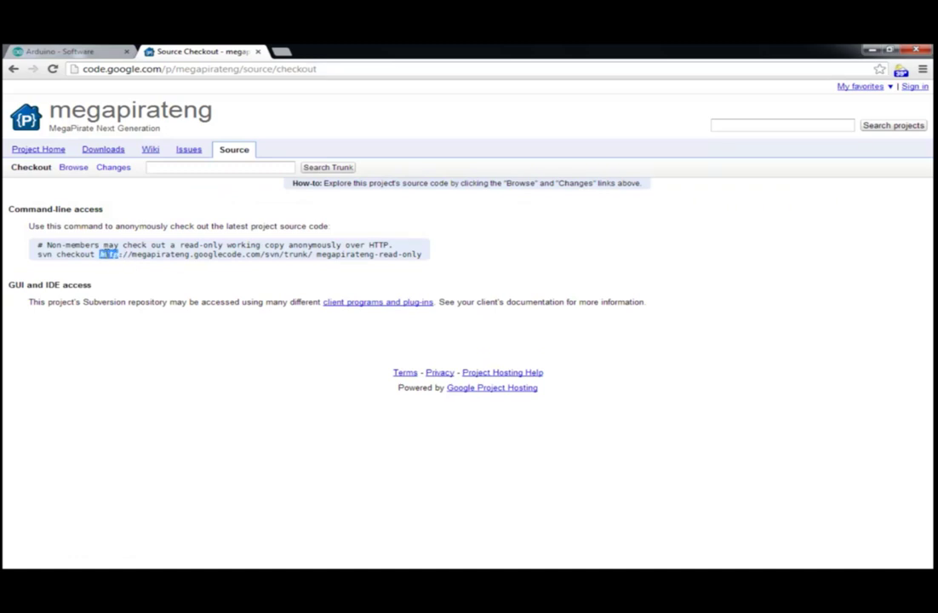
left_click_drag(109, 254, 312, 254)
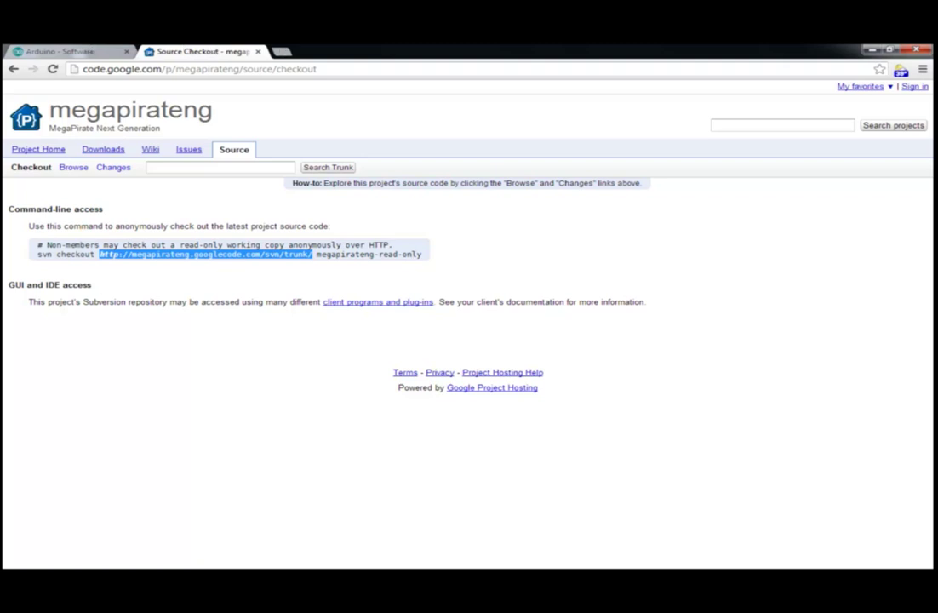
From the desktop, go to the Arduino folder inside My Documents and delete its libraries folder
key("super+d")
double_click(40, 60)
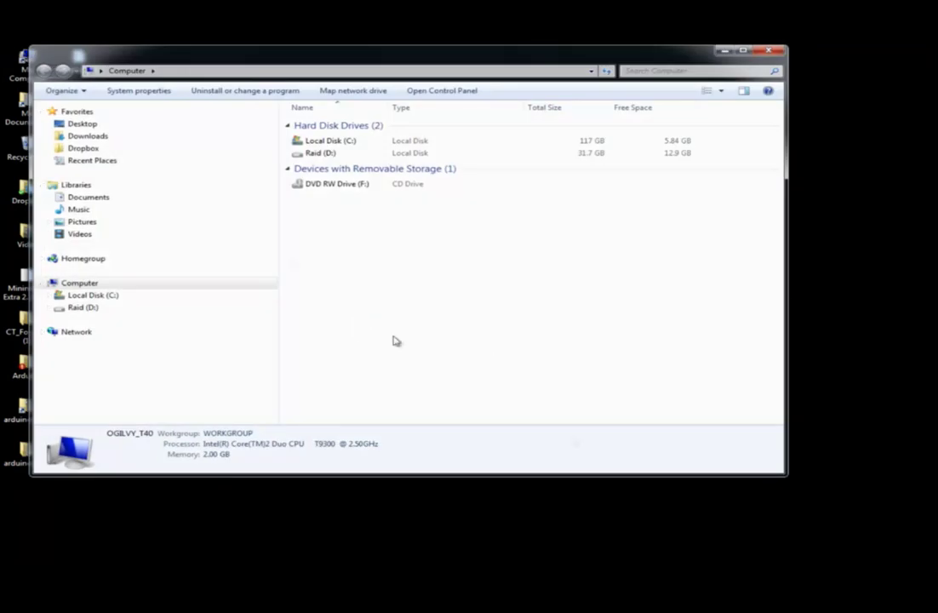
left_click(49, 196)
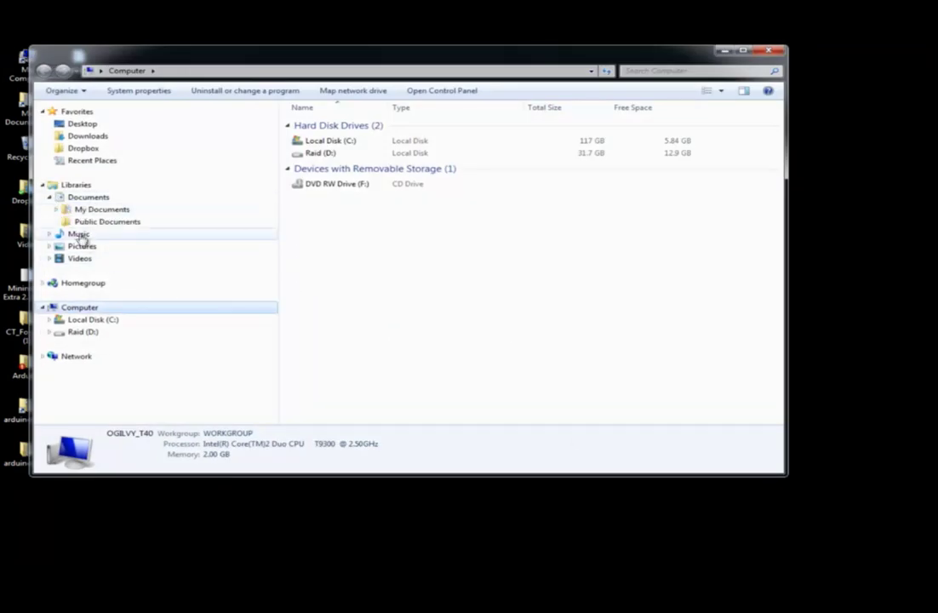
left_click(56, 208)
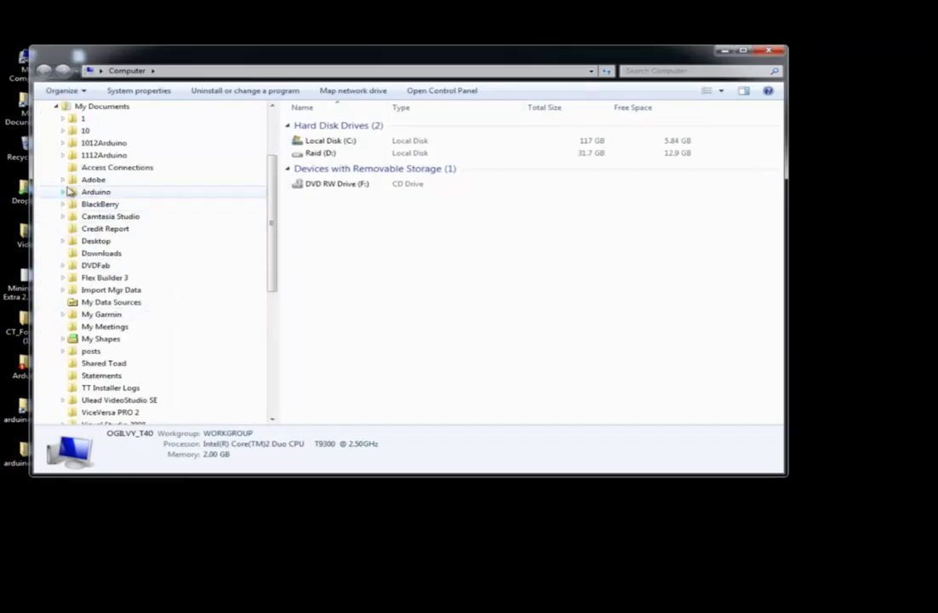
left_click(63, 191)
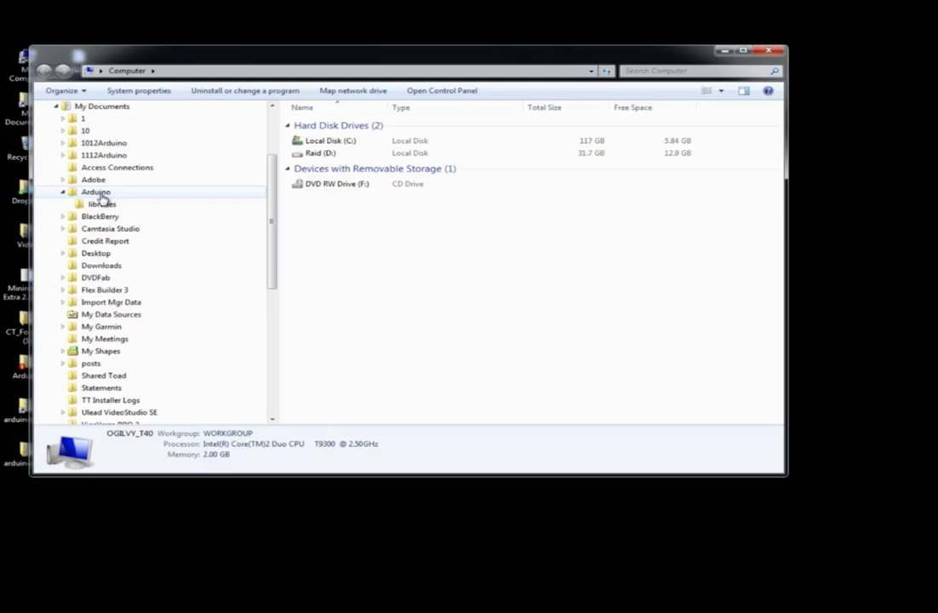
left_click(109, 194)
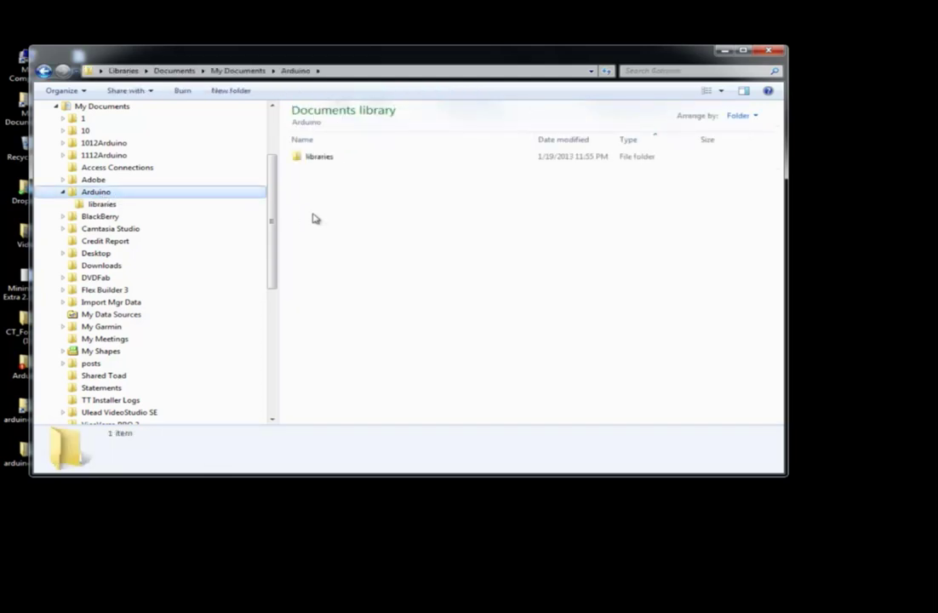
left_click(324, 160)
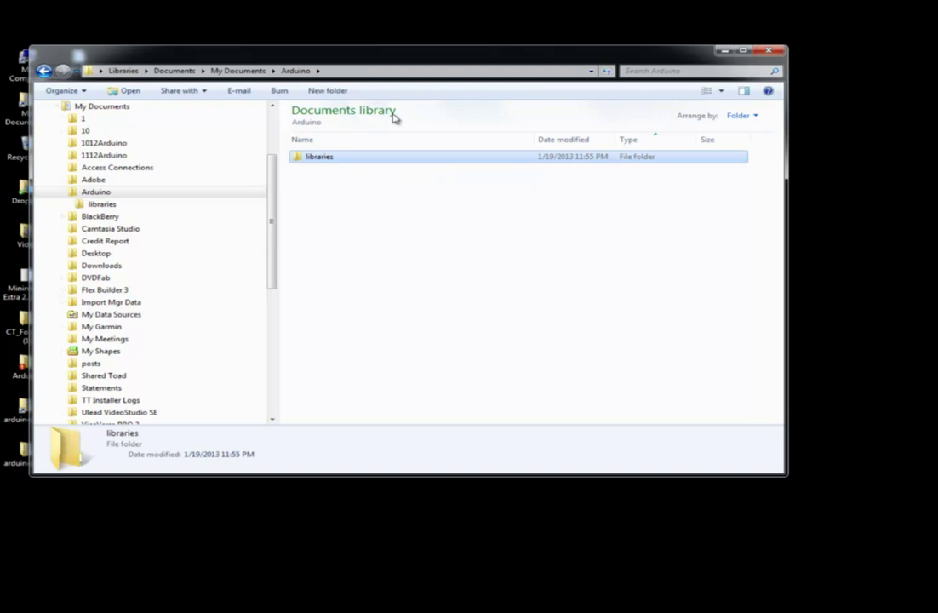
key("Delete")
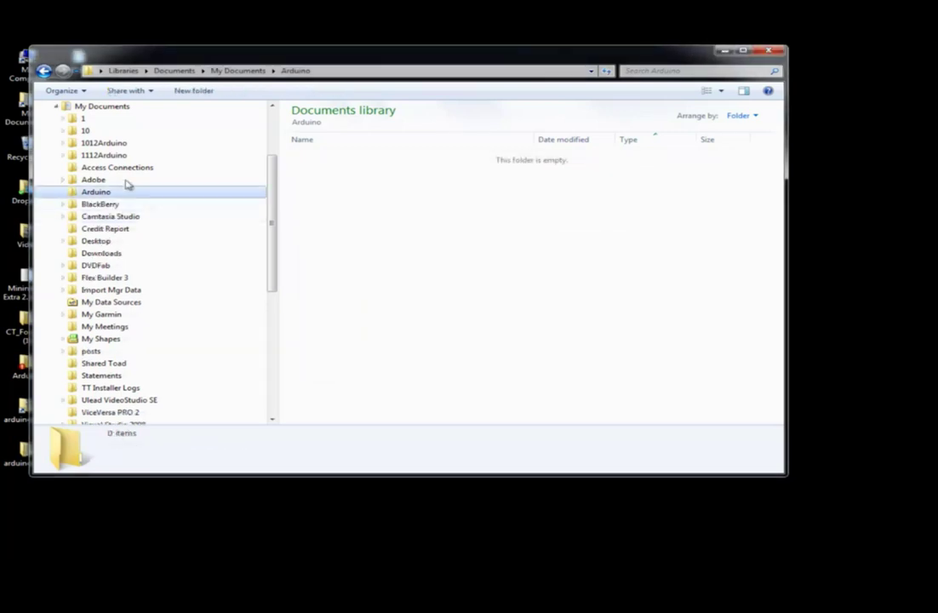
View the contents of the 1112Arduino and 1012Arduino folders and return to the Arduino folder
left_click(104, 154)
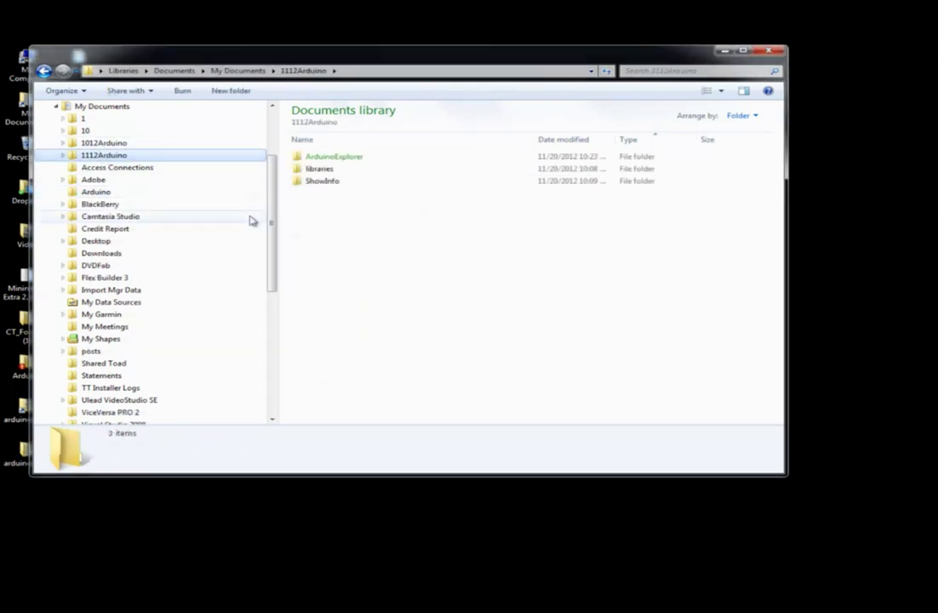
left_click(92, 144)
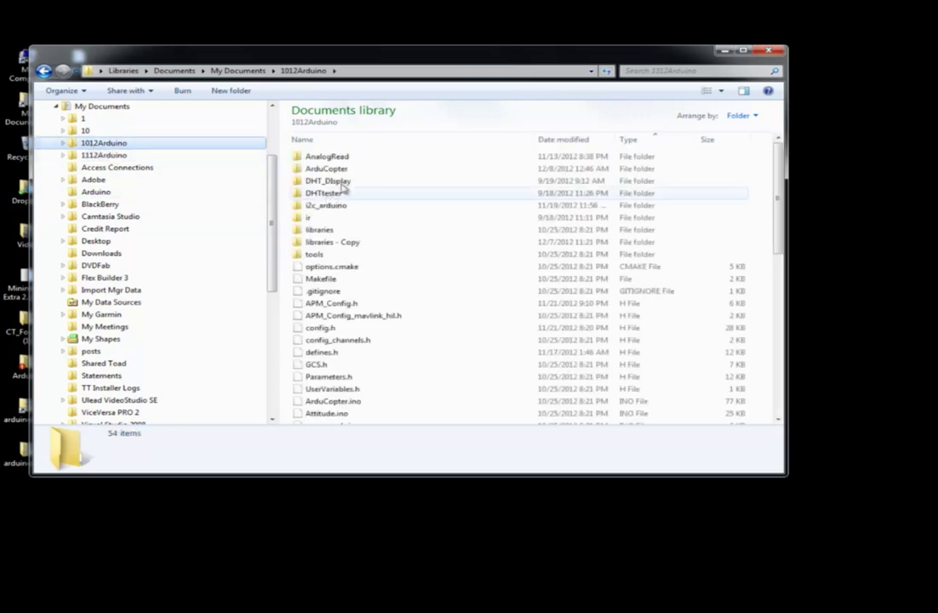
left_click(96, 191)
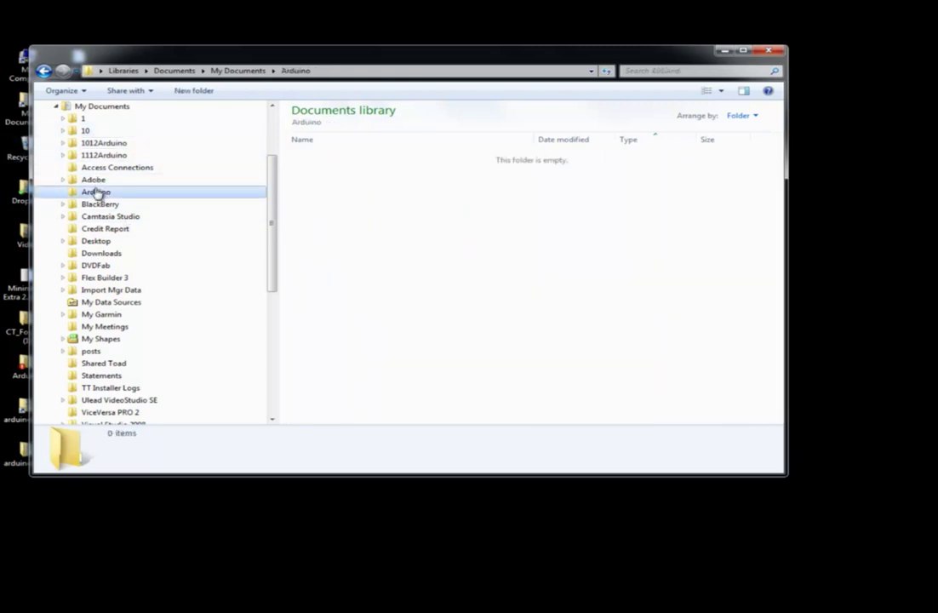
left_click(103, 107)
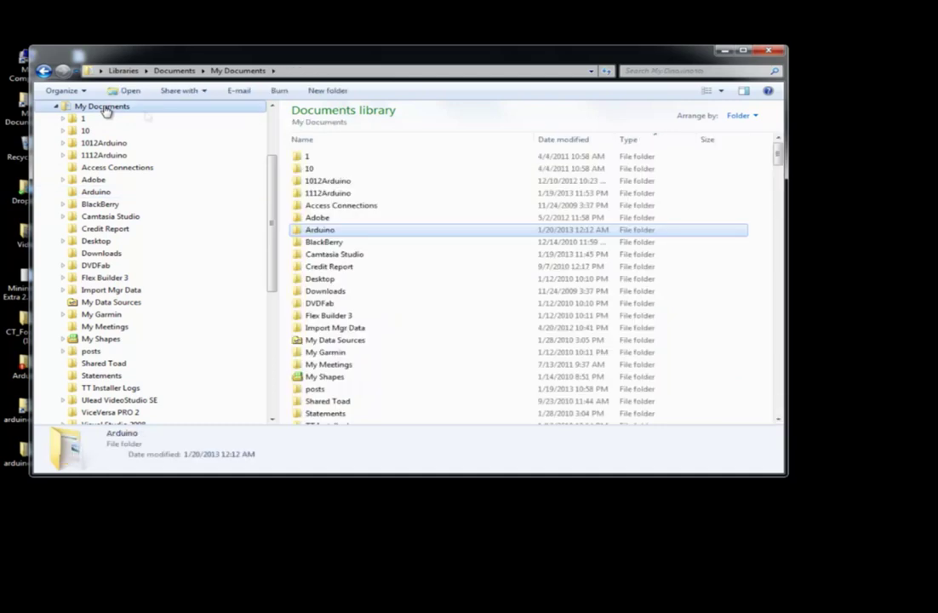
right_click(318, 236)
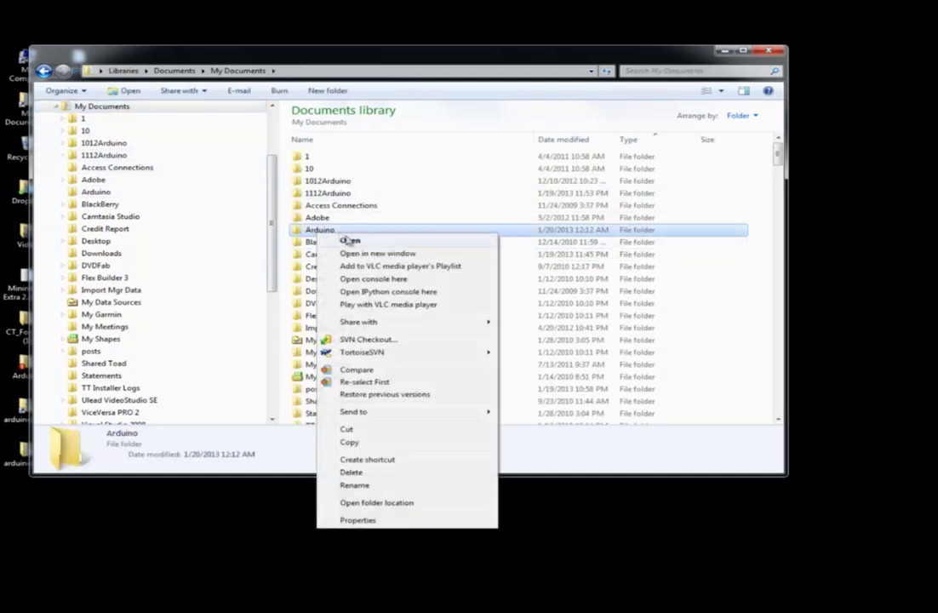
left_click(402, 344)
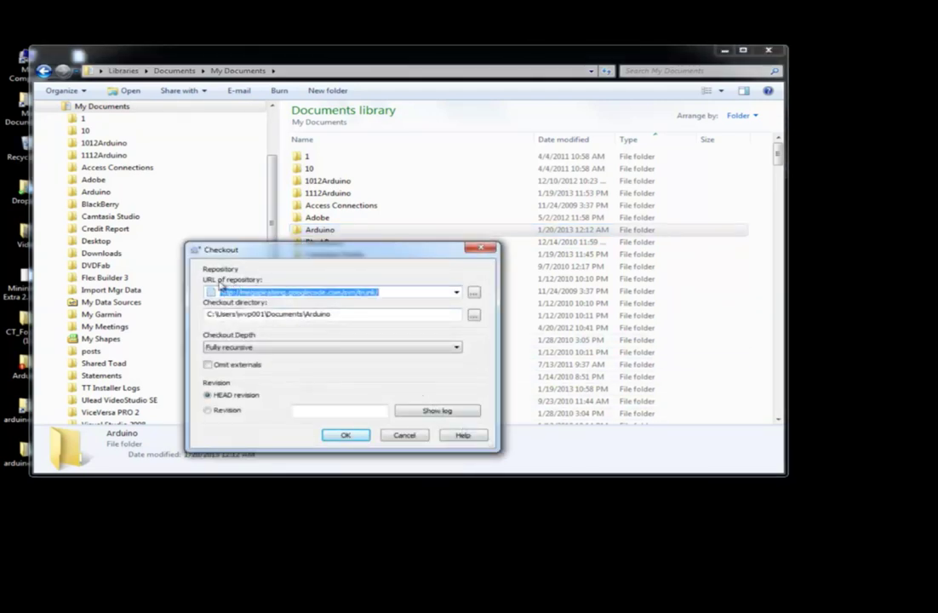
left_click(299, 291)
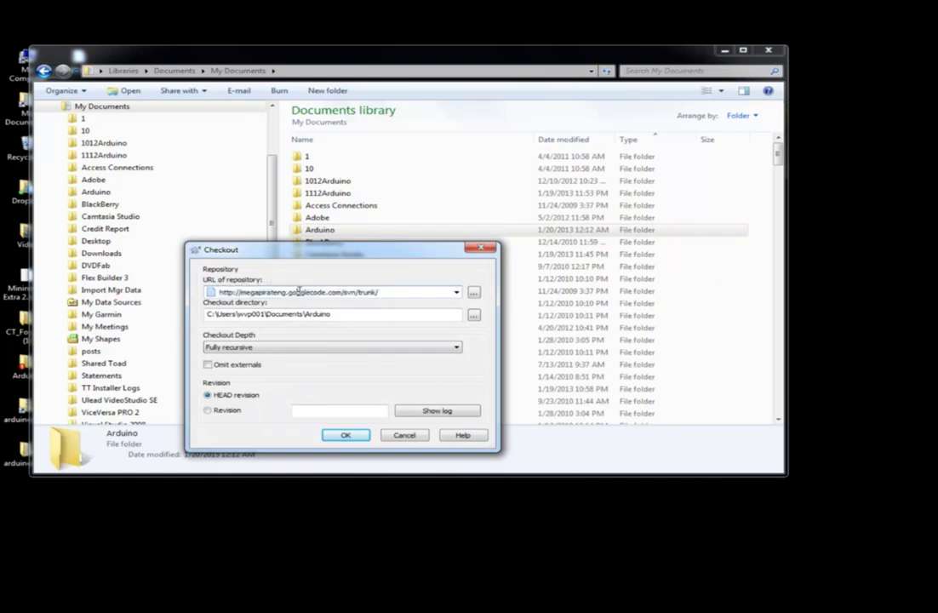
double_click(299, 291)
triple_click(278, 293)
key("ctrl+c")
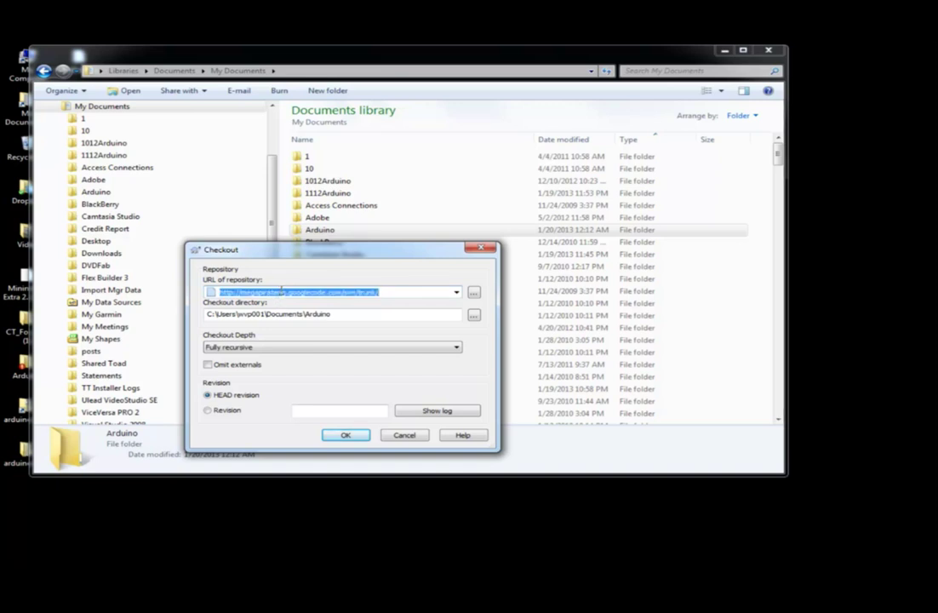
key("Delete")
key("ctrl+v")
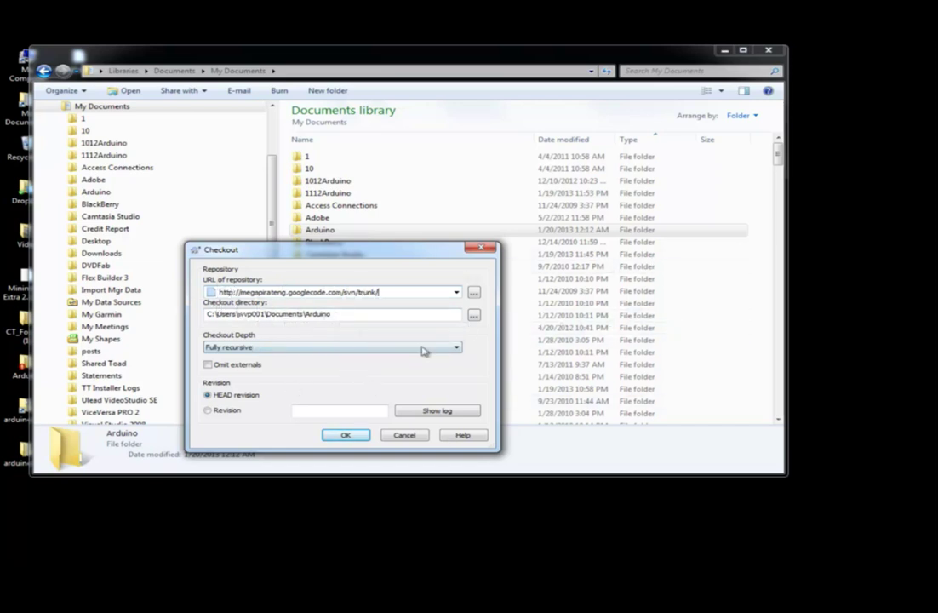
Run the checkout of the HEAD revision, enlarge its progress window to follow the files, and close it when finished
left_click(345, 435)
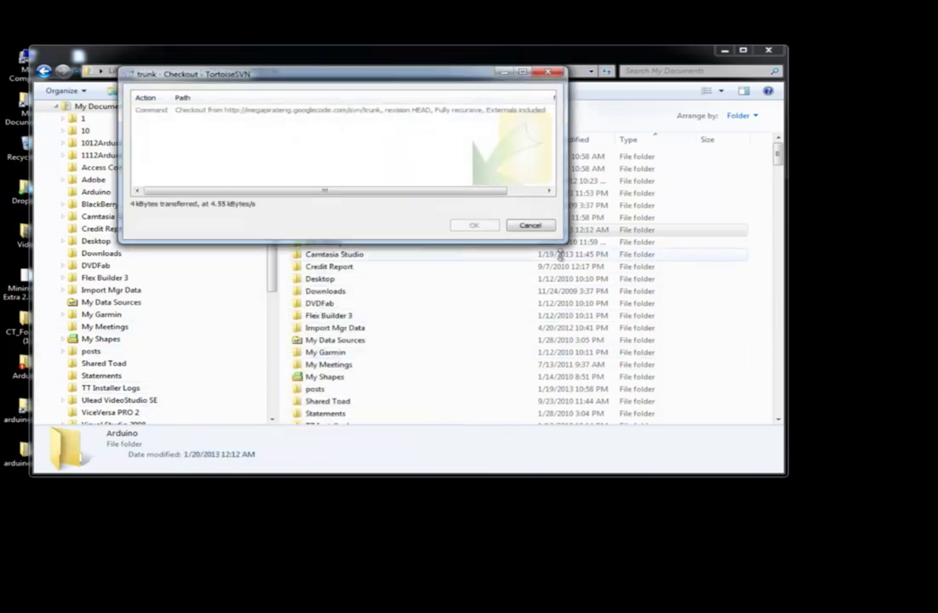
left_click_drag(562, 241, 586, 332)
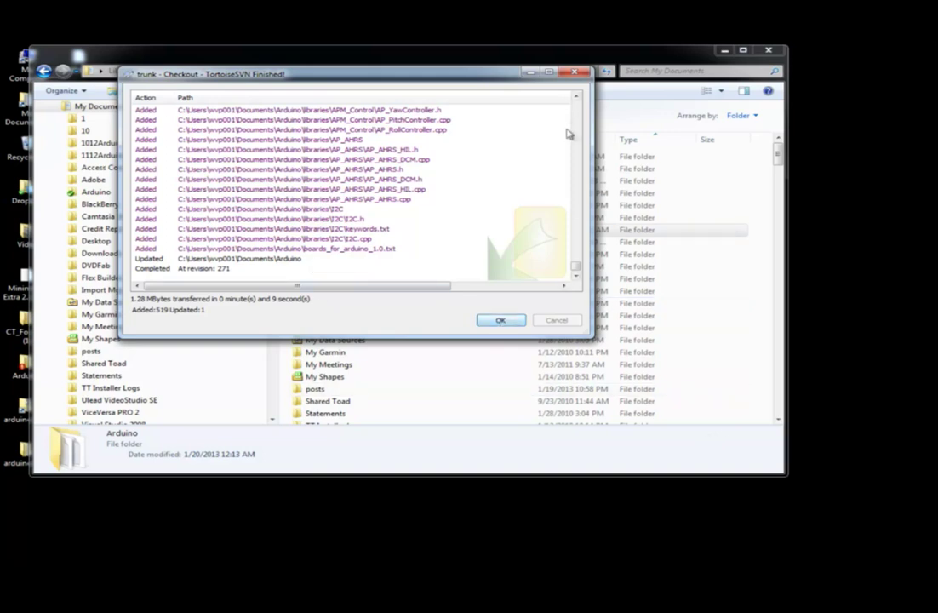
left_click(576, 74)
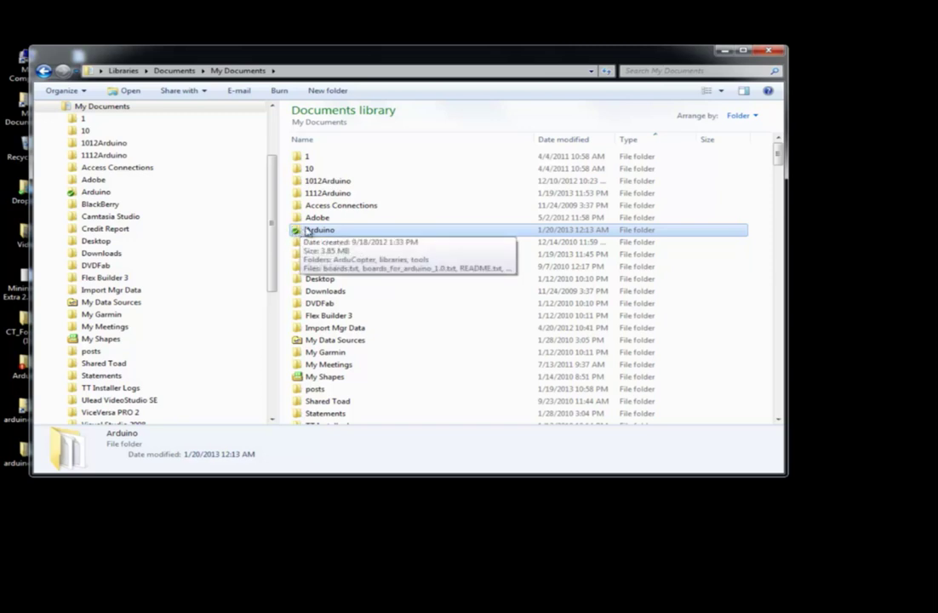
Read the compile instructions and pin mappings in README.txt from the checked-out Arduino folder, and close the file
double_click(307, 231)
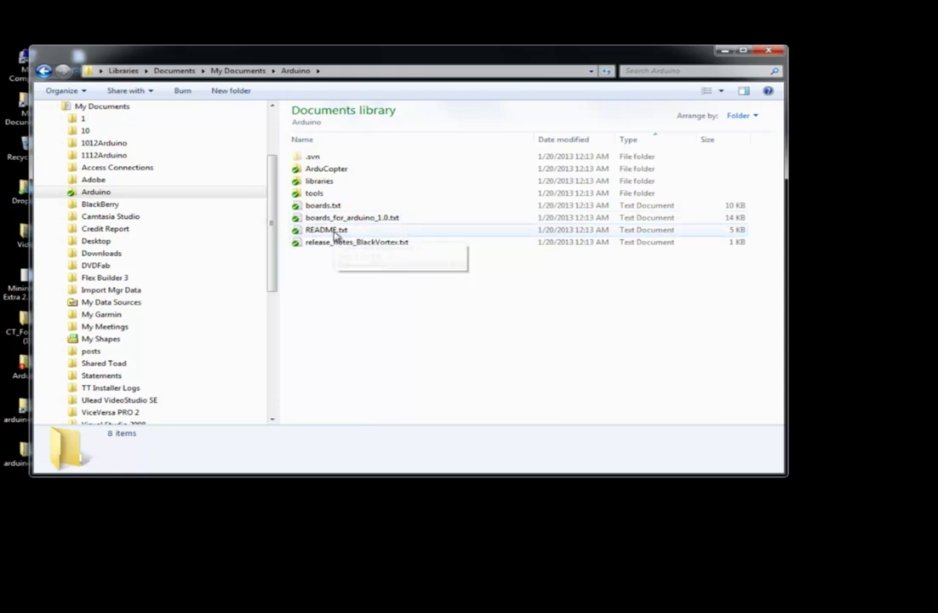
left_click(336, 235)
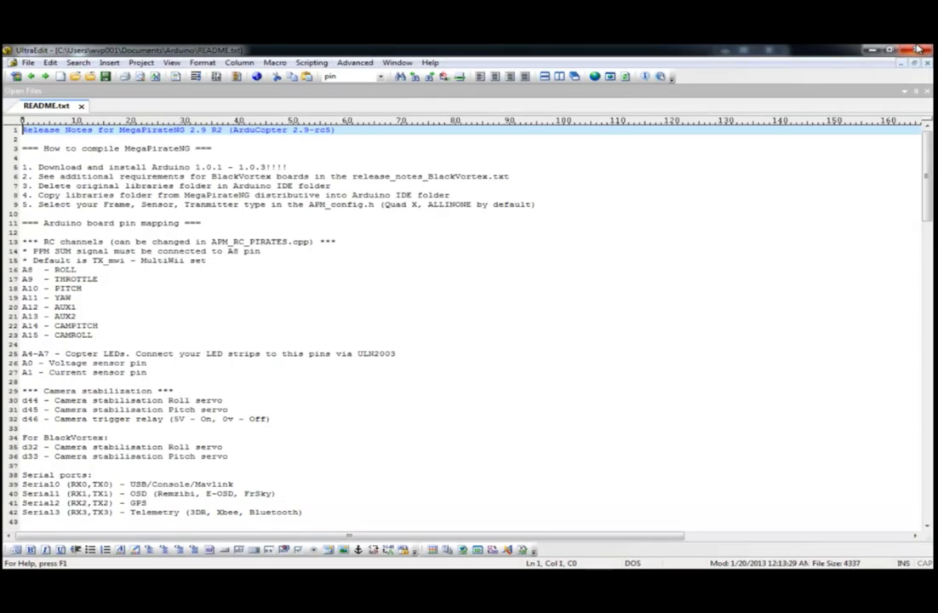
scroll(843, 413, "down", 3)
scroll(800, 399, "down", 8)
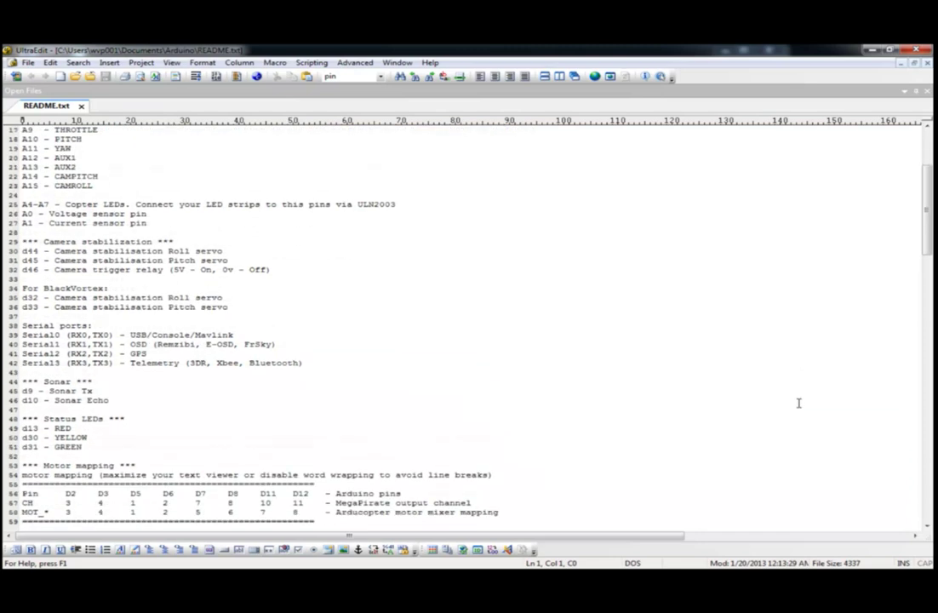
scroll(789, 412, "up", 6)
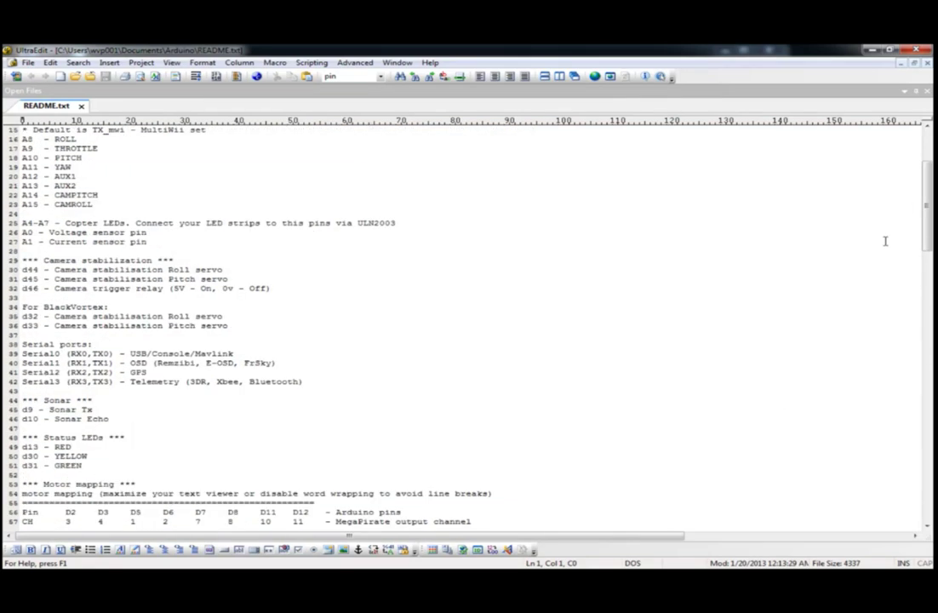
left_click(916, 50)
left_click(561, 284)
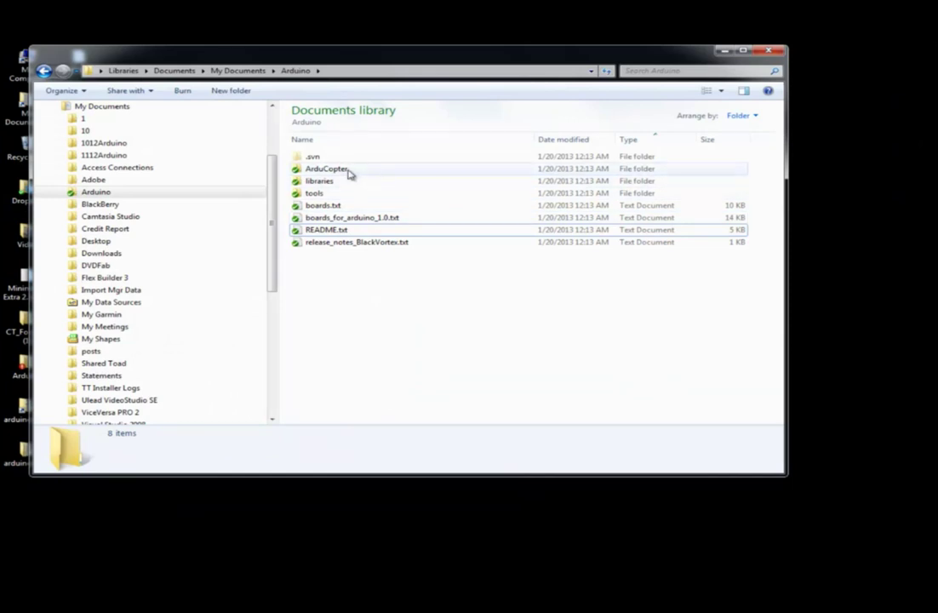
Open APM_Config.h from the ArduCopter folder in UltraEdit
double_click(348, 171)
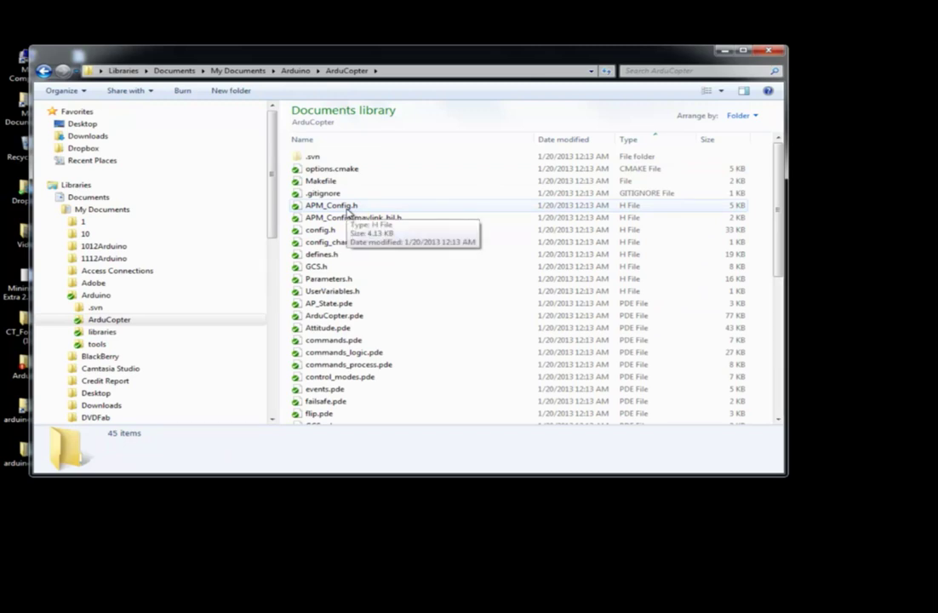
left_click(346, 208)
right_click(346, 209)
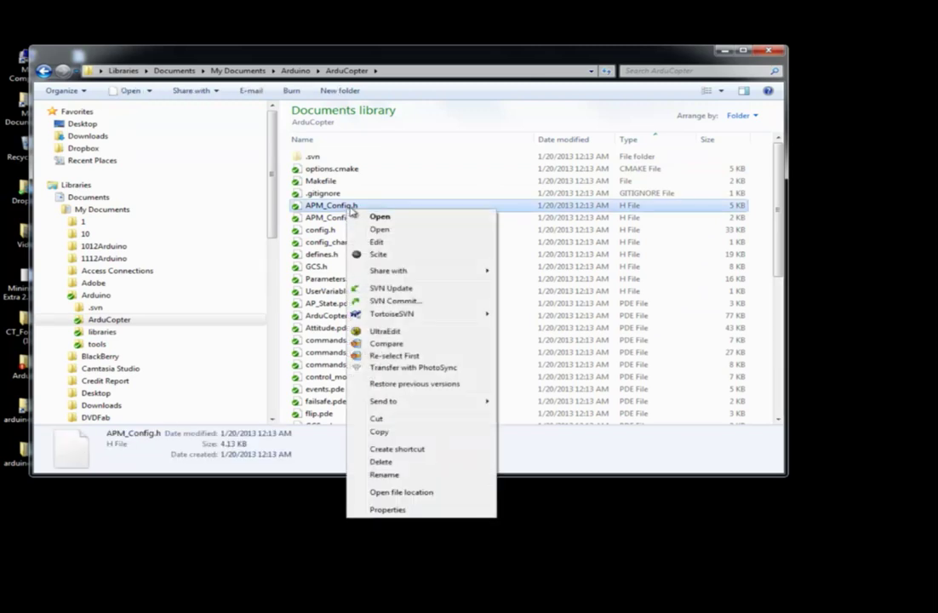
left_click(393, 331)
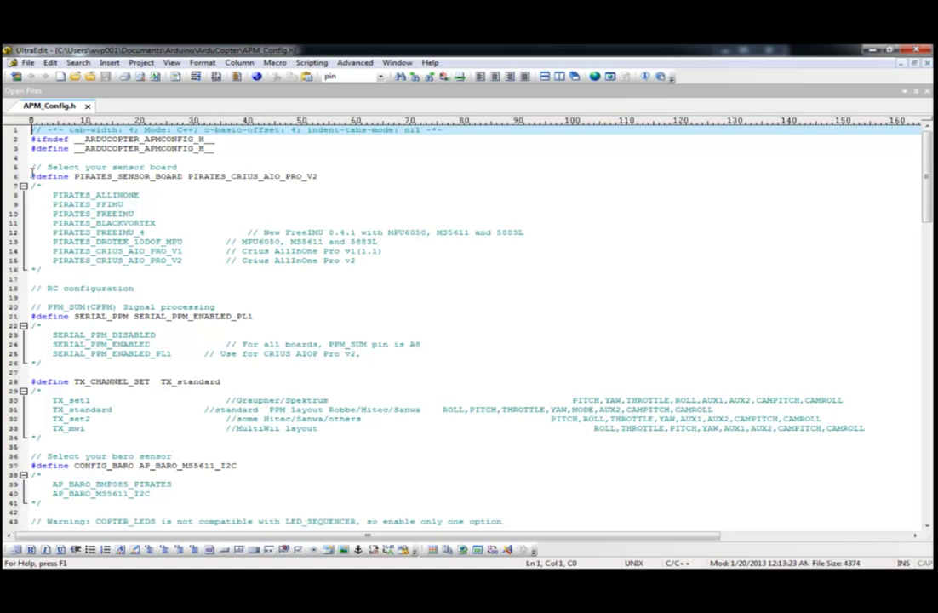
Change the PIRATES_SENSOR_BOARD definition in APM_Config.h to PIRATES_CRIUS_AIO_PRO_V1
left_click_drag(75, 176, 184, 176)
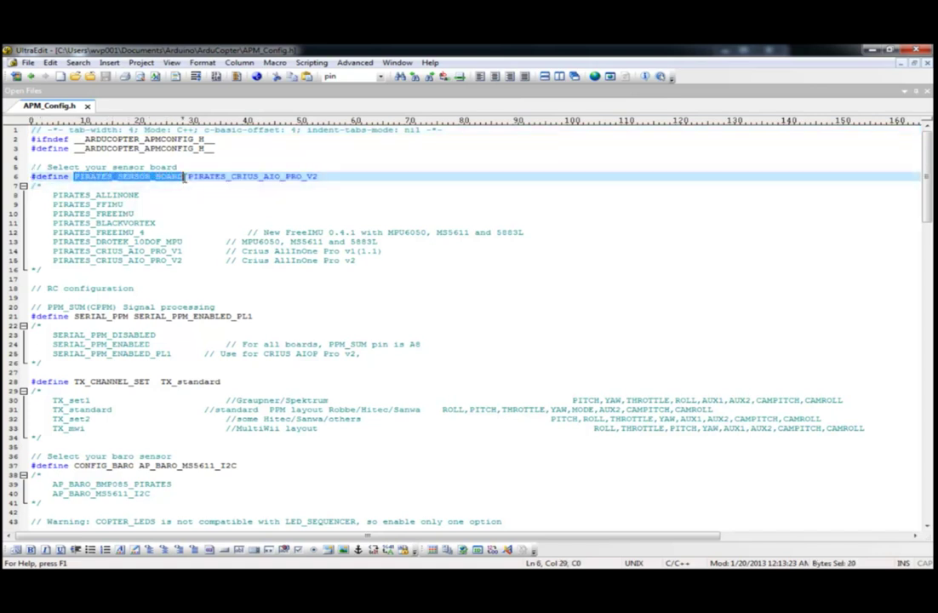
left_click(189, 176)
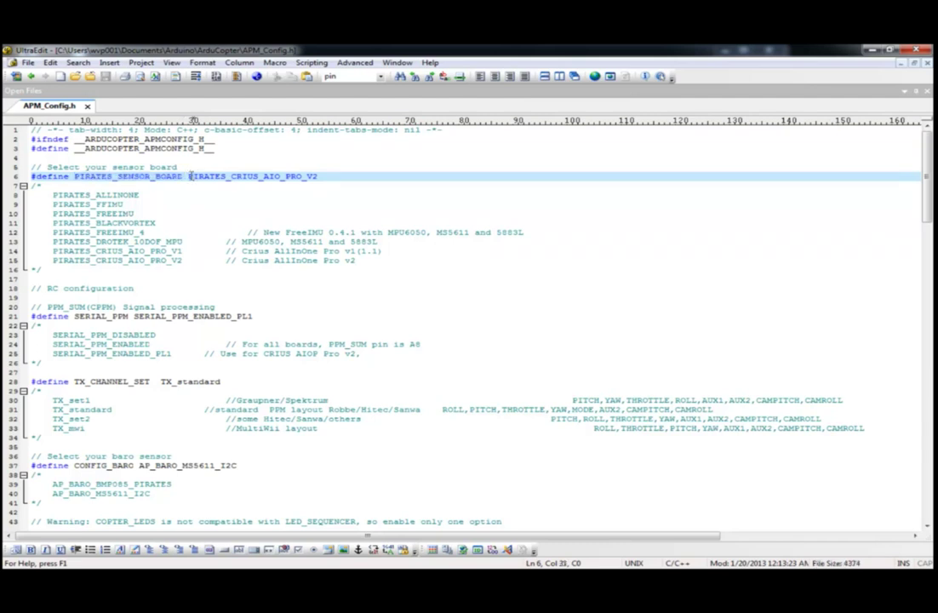
left_click_drag(189, 176, 318, 176)
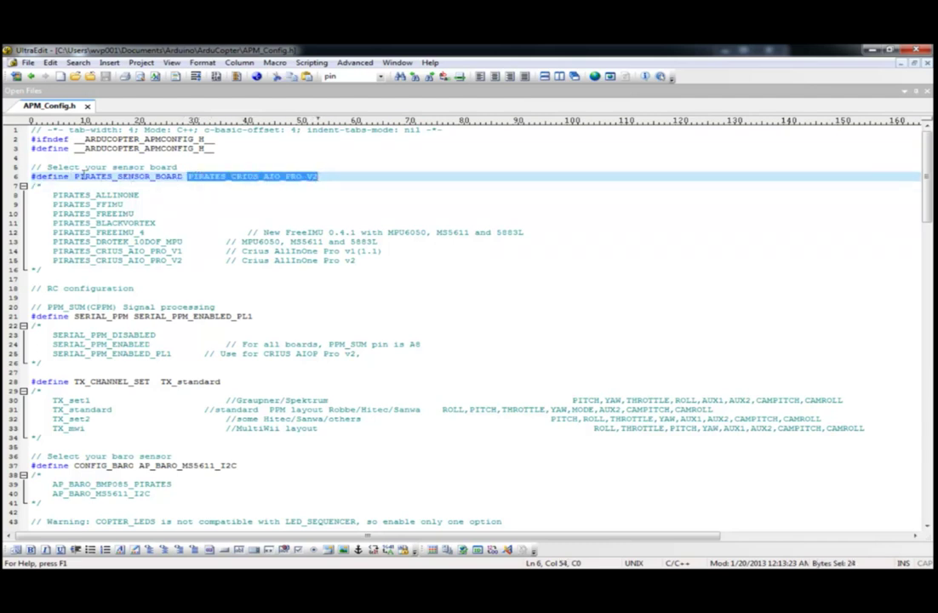
left_click(143, 195)
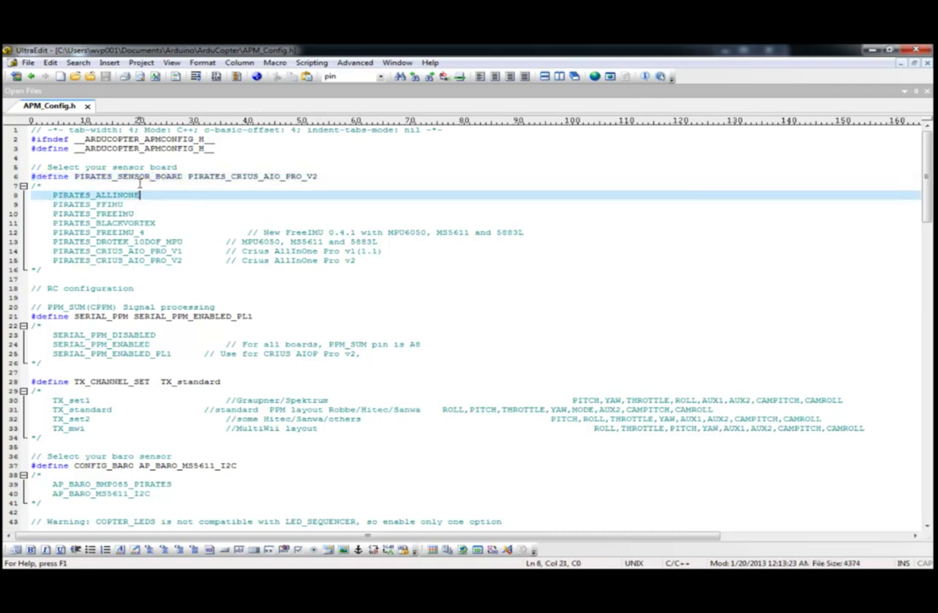
left_click(324, 178)
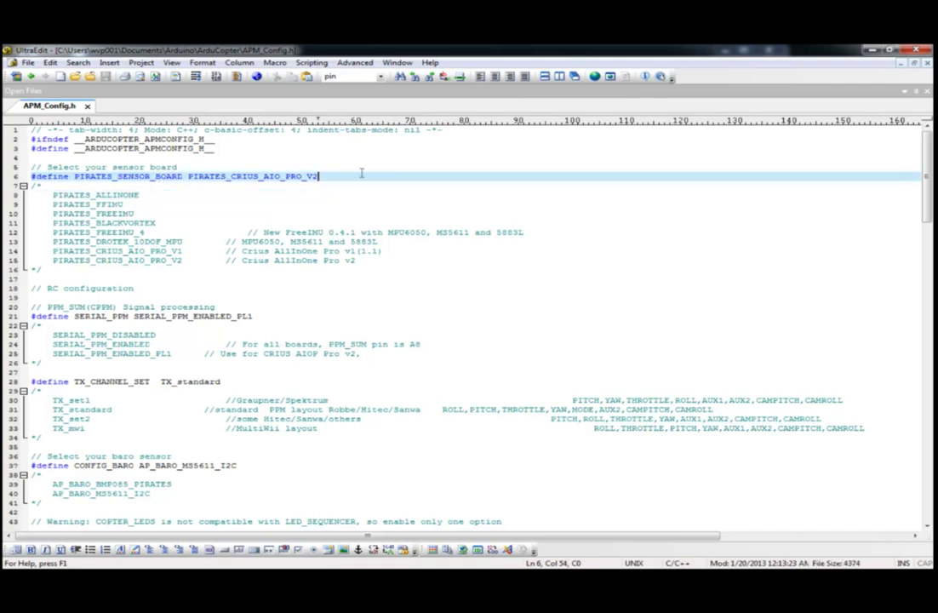
key("BackSpace")
type("1")
key("Tab")
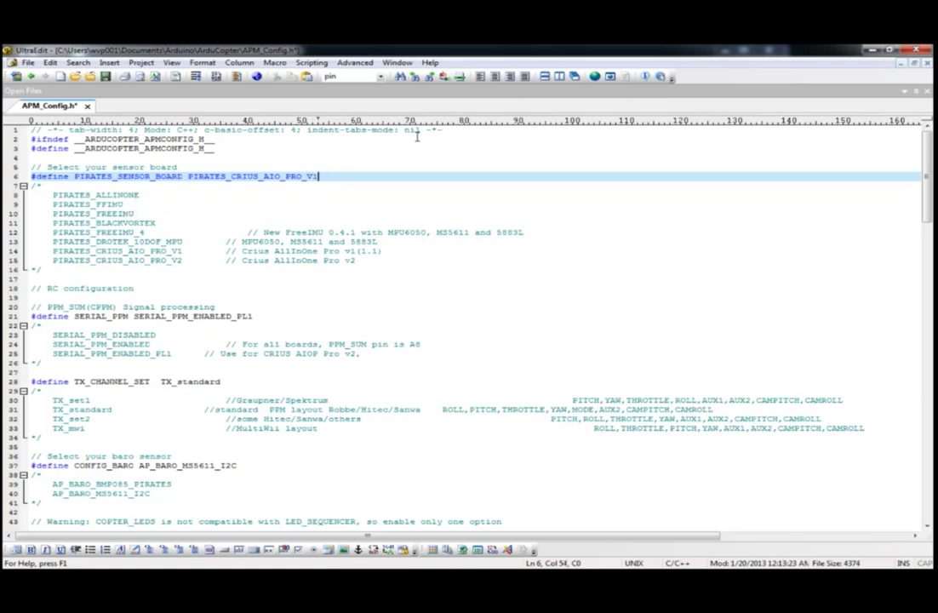
Set the SERIAL_PPM definition under RC configuration to SERIAL_PPM_ENABLED by removing the _PL1 suffix
left_click(192, 288)
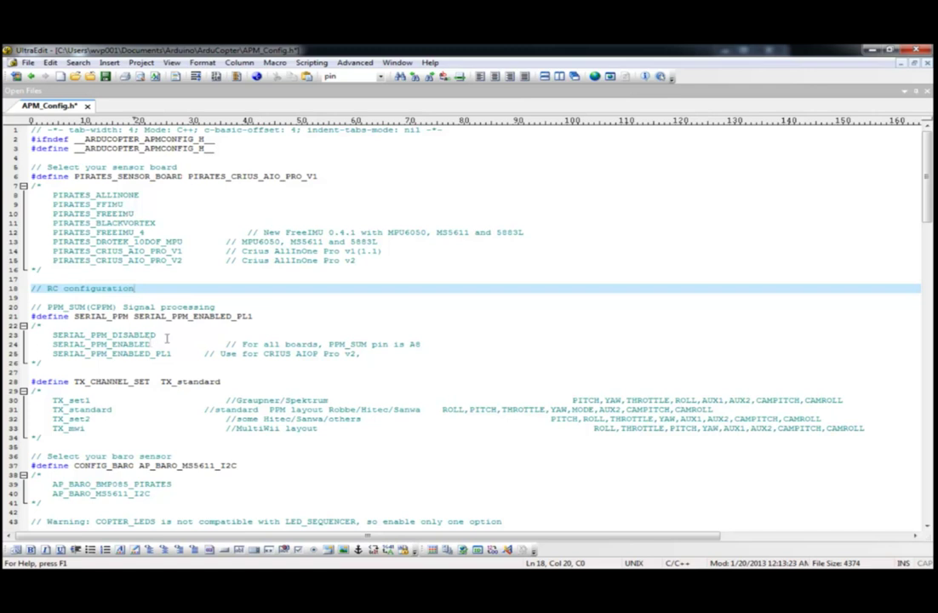
left_click_drag(229, 317, 255, 317)
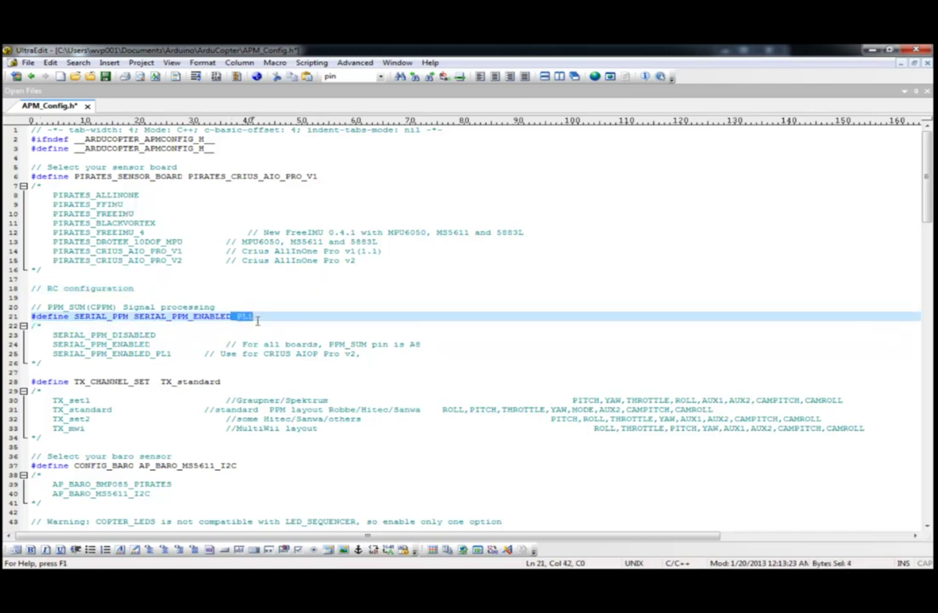
key("Delete")
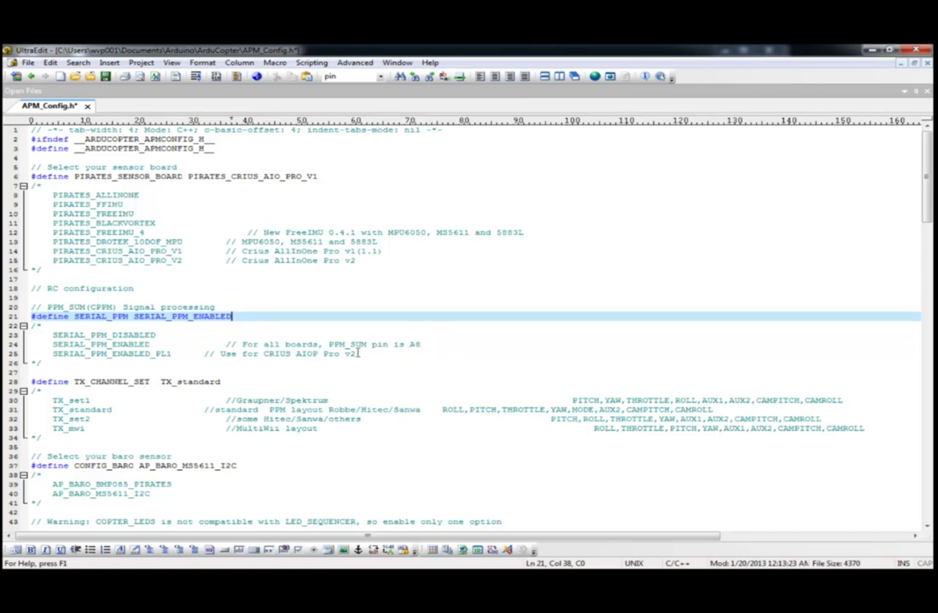
left_click(146, 353)
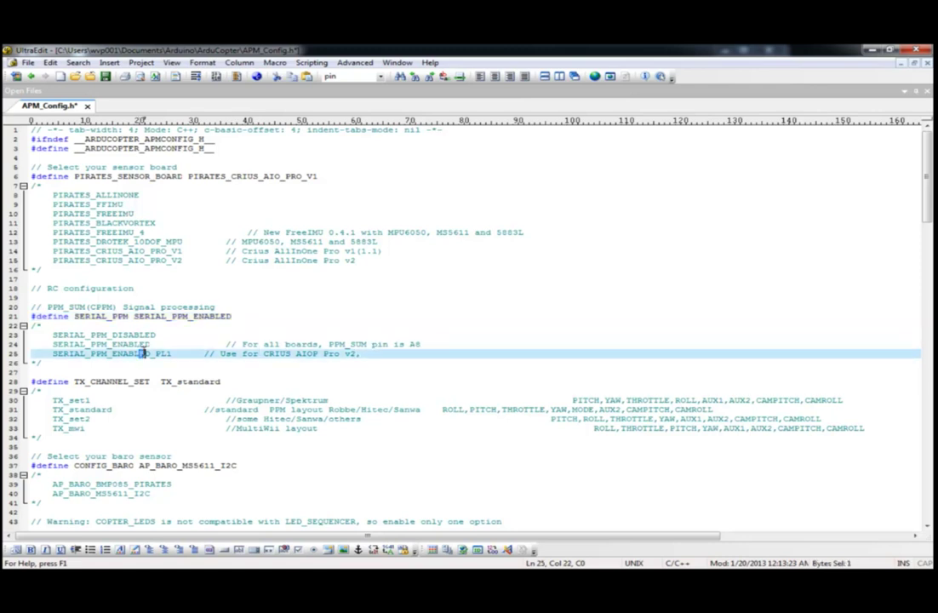
Examine the transmitter channel set, baro sensor, copter LED, sonar range, OSD and GPS protocol definitions in APM_Config.h
scroll(312, 427, "down", 1)
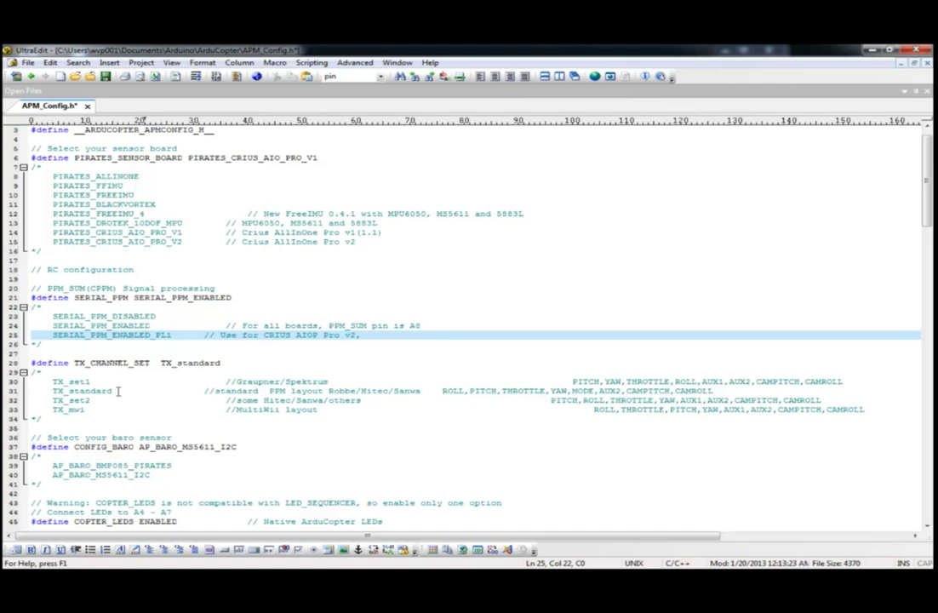
left_click(90, 411)
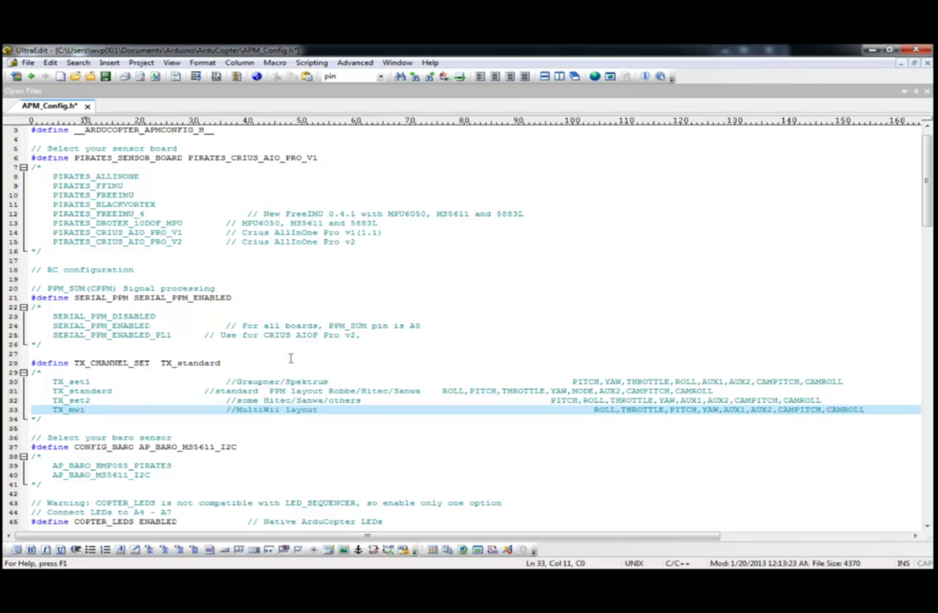
scroll(250, 308, "down", 3)
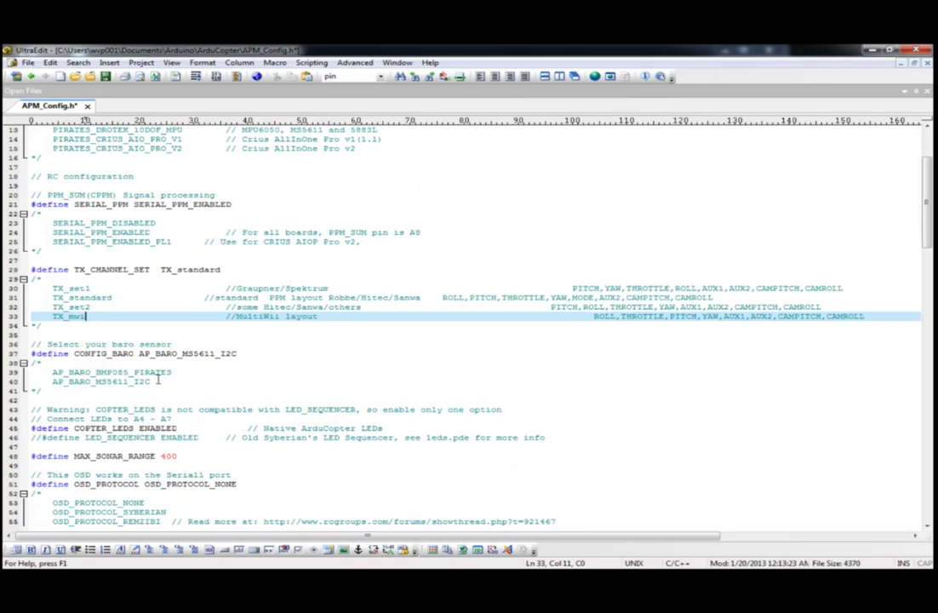
double_click(204, 354)
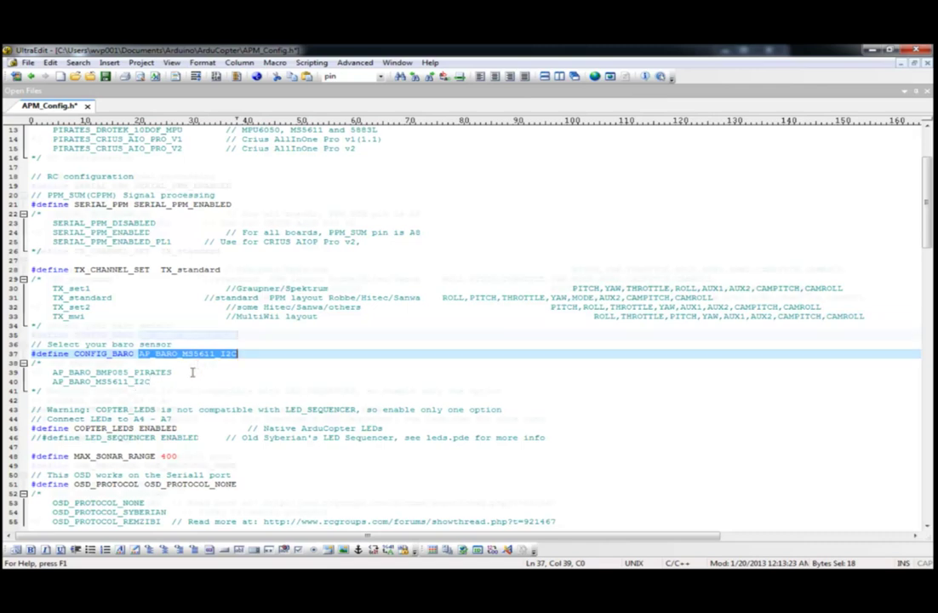
scroll(174, 364, "down", 2)
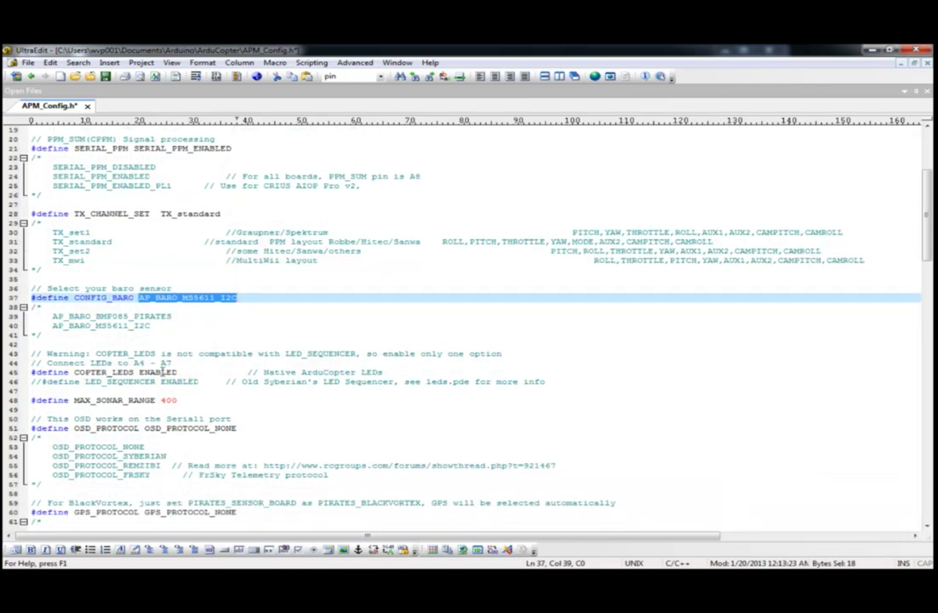
double_click(157, 372)
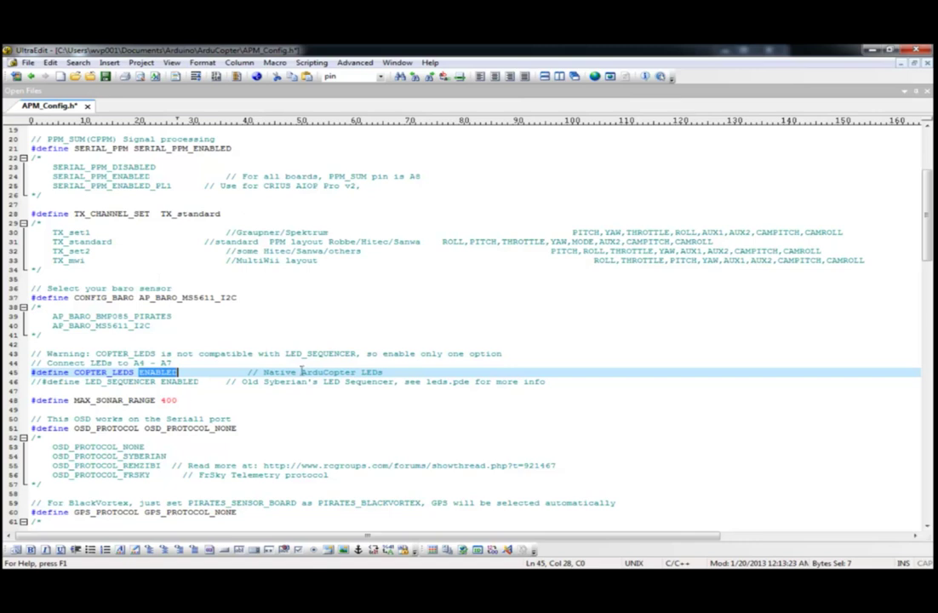
scroll(174, 341, "down", 1)
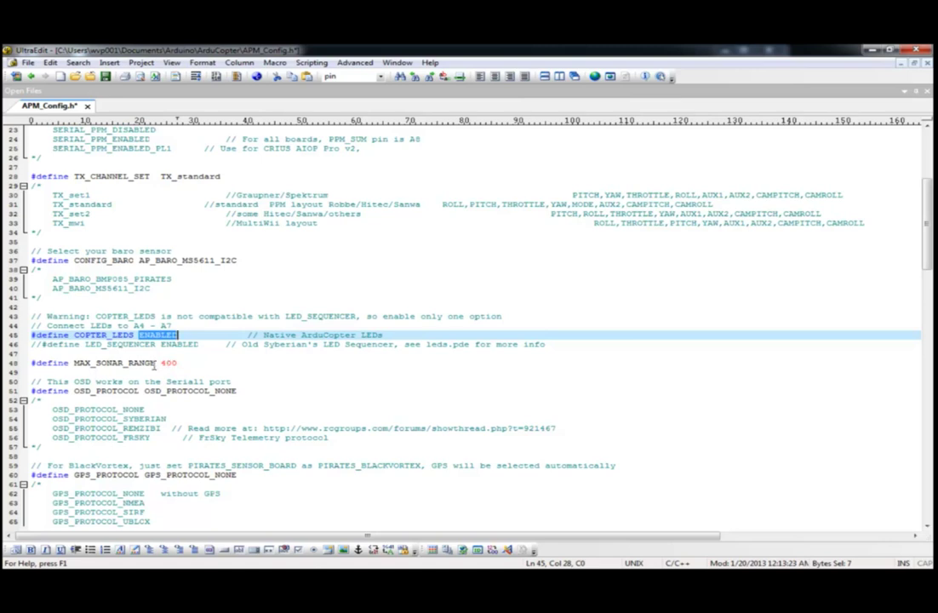
scroll(166, 375, "down", 1)
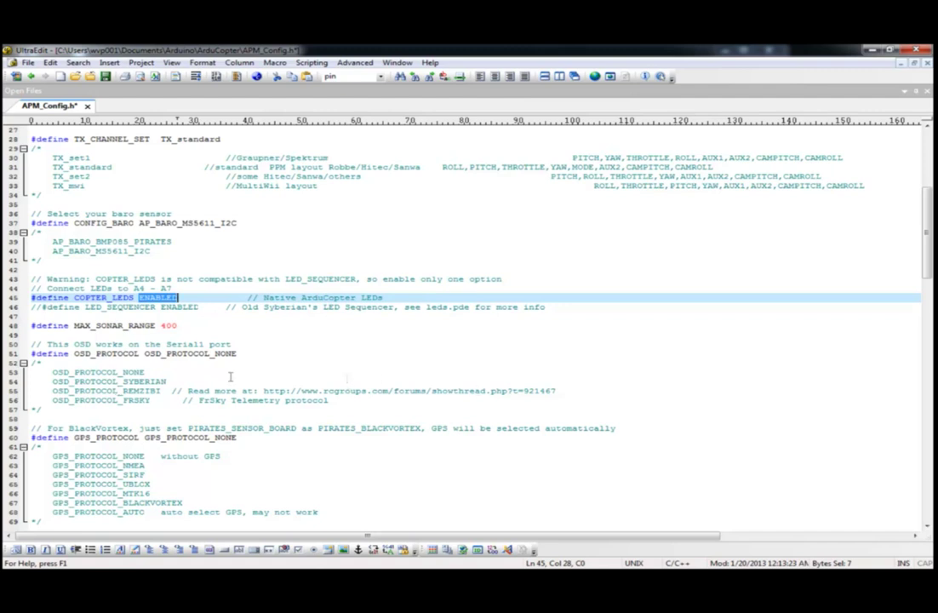
Set the OSD_PROTOCOL definition in APM_Config.h to OSD_PROTOCOL_REMZIBI, copying the name from the option list in the comment below it
left_click(155, 391)
left_click_drag(157, 391, 75, 390)
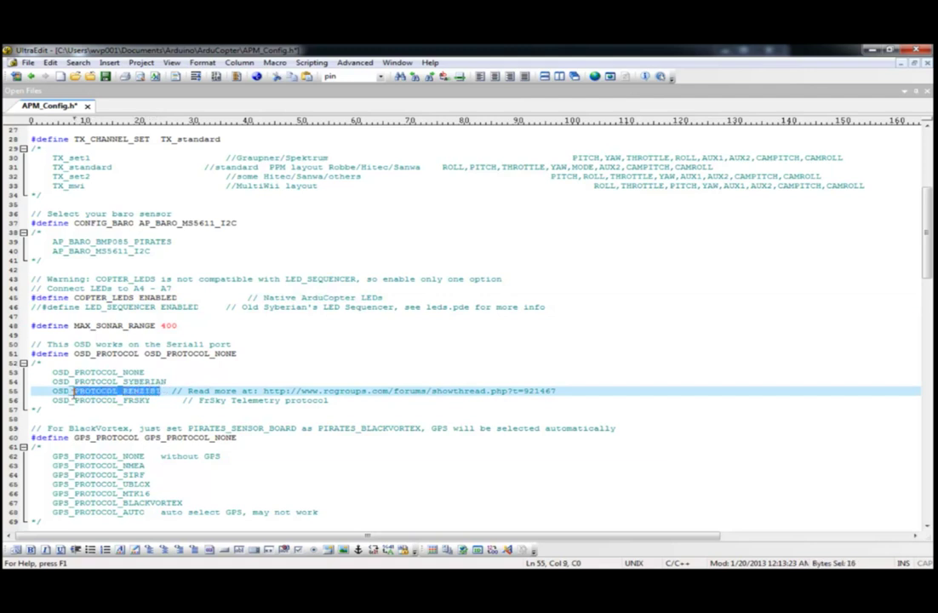
double_click(55, 392)
key("ctrl+c")
double_click(146, 355)
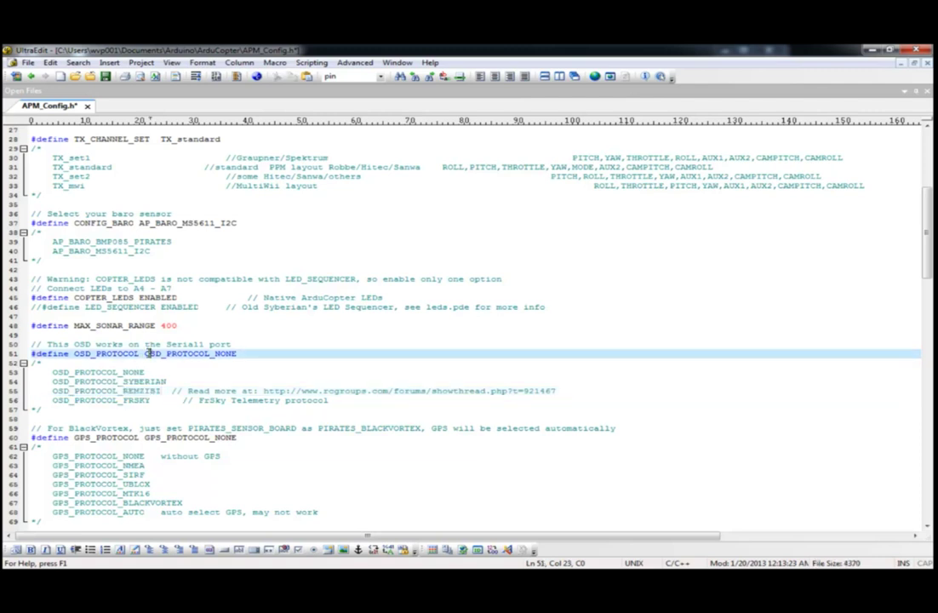
key("ctrl+v")
key("Down")
key("Down")
key("Down")
key("Down")
key("Down")
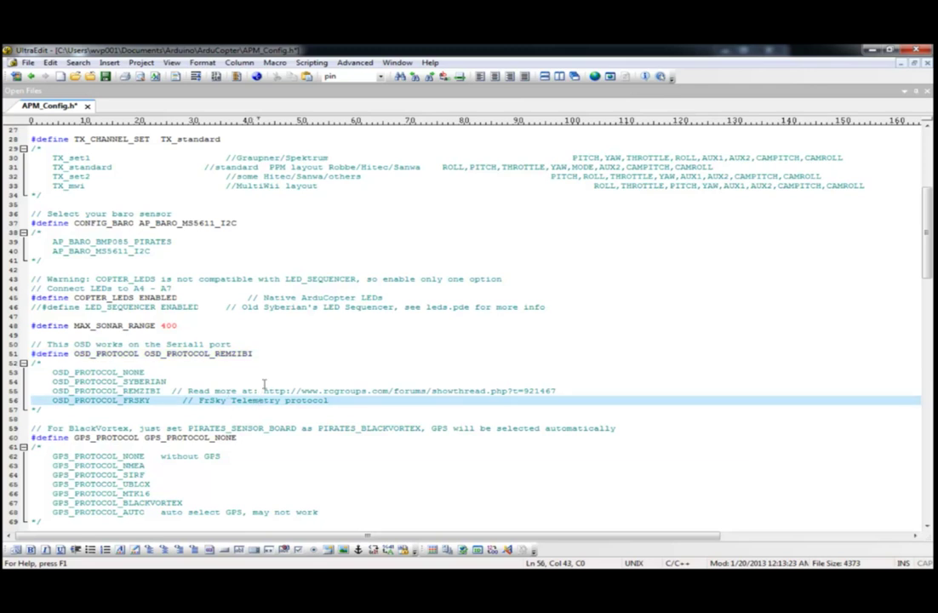
double_click(201, 354)
key("shift+Down")
scroll(217, 370, "down", 1)
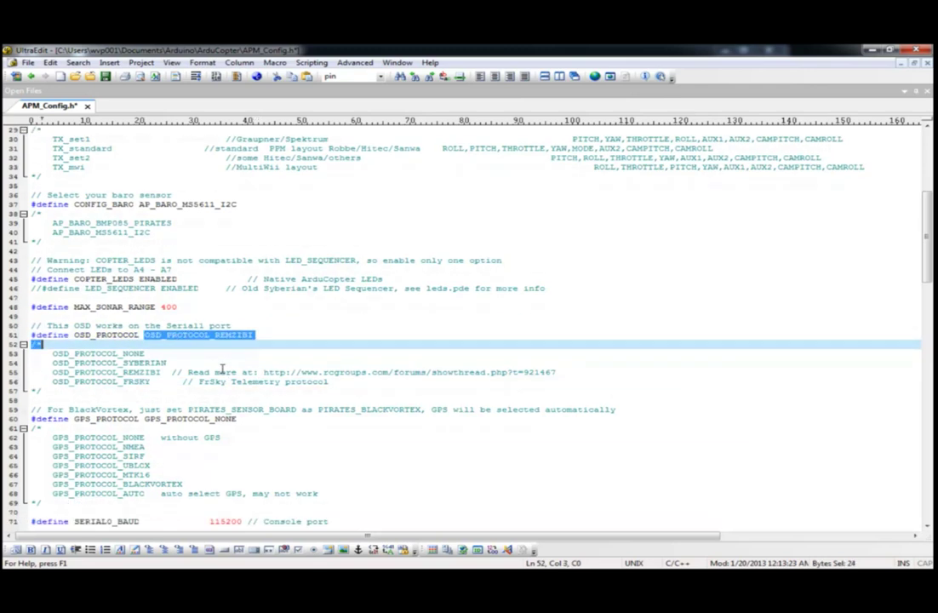
left_click(223, 373)
Set the GPS_PROTOCOL definition to GPS_PROTOCOL_UBLOX, copying the name from the commented list of GPS options
scroll(128, 371, "down", 1)
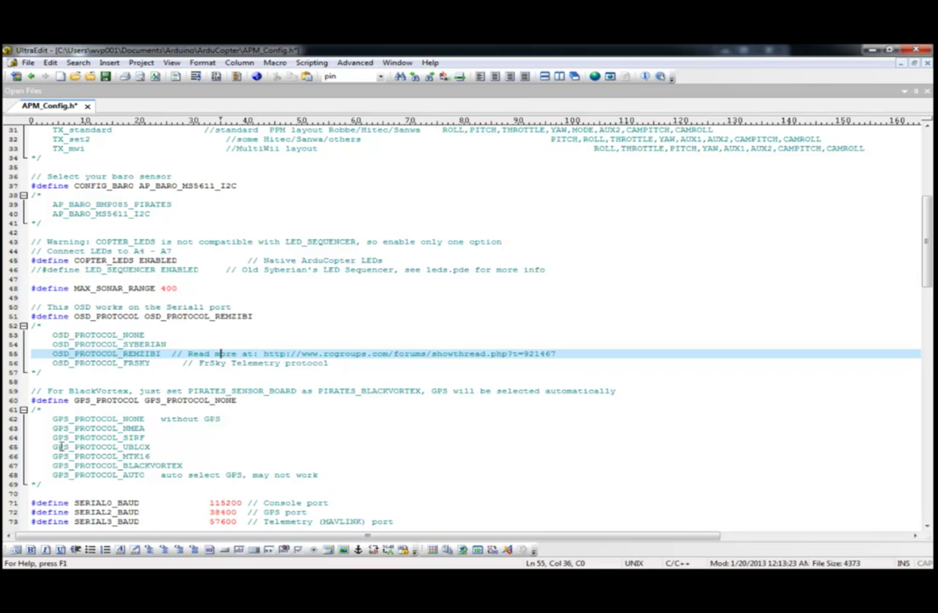
left_click_drag(53, 447, 151, 446)
key("ctrl+c")
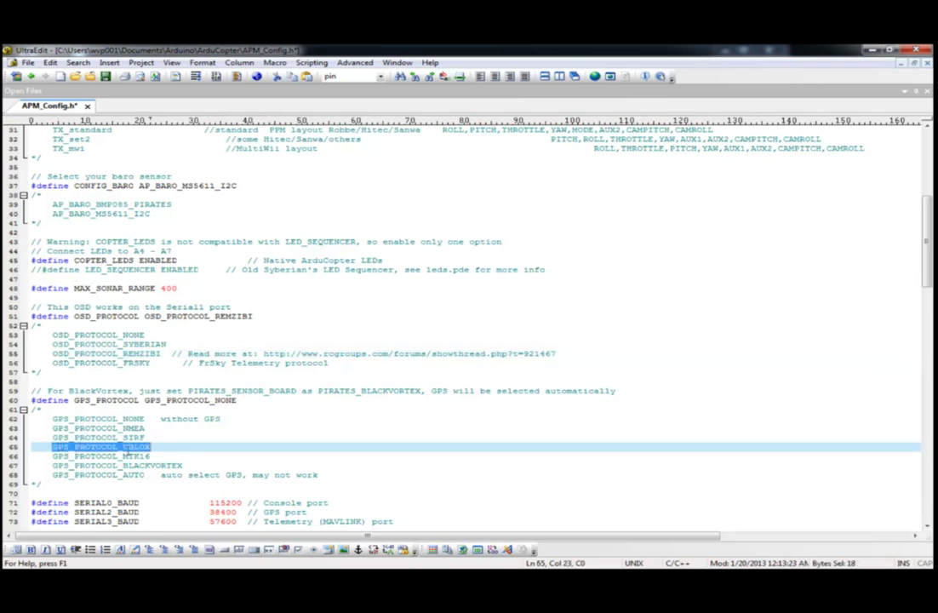
left_click_drag(145, 400, 237, 400)
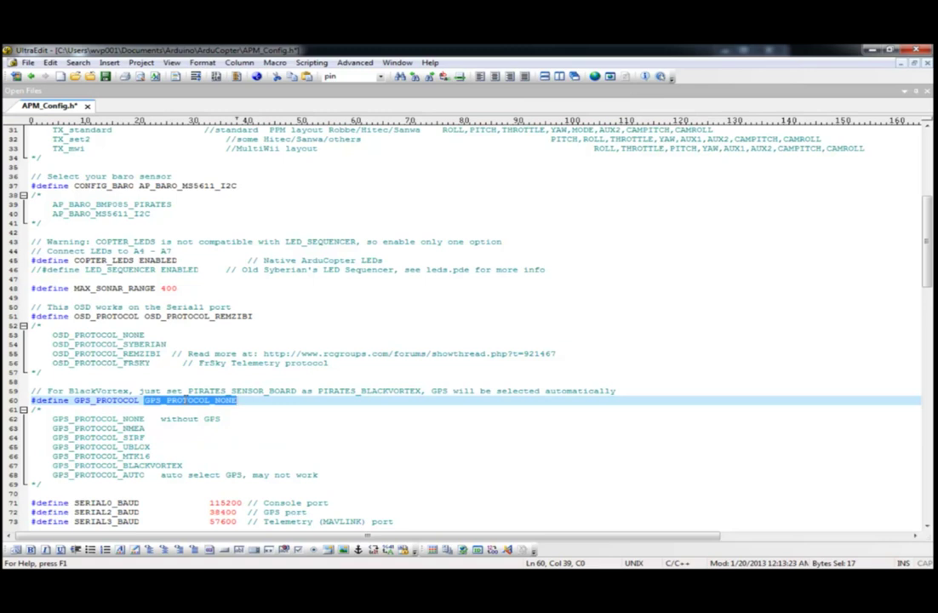
key("ctrl+v")
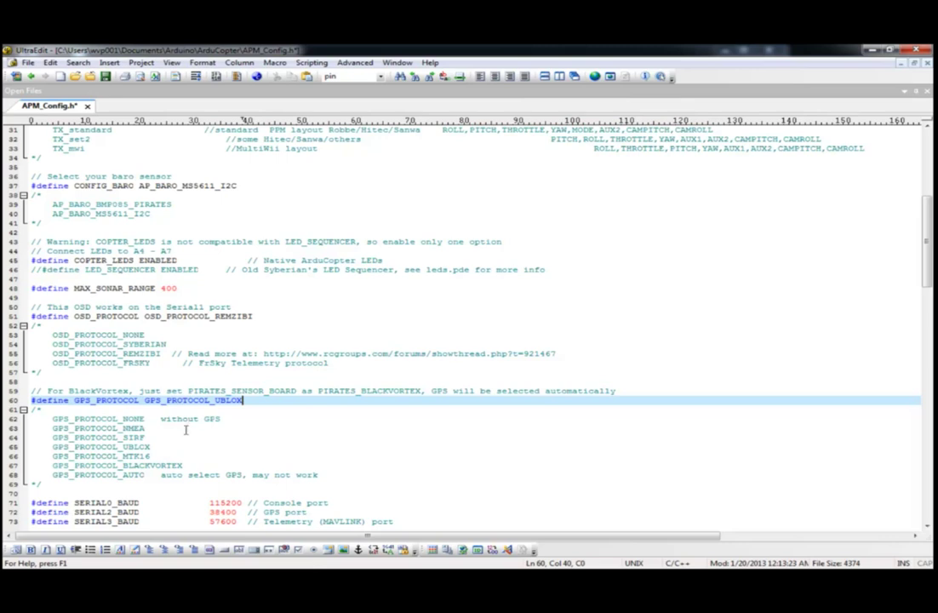
Set the SERIAL0_BAUD console port speed to 9600
scroll(162, 445, "down", 2)
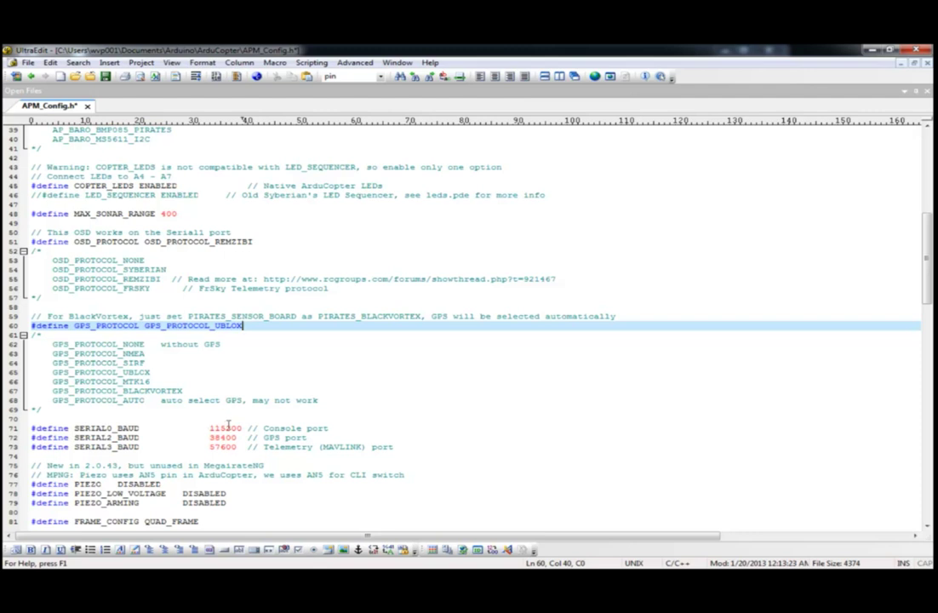
double_click(223, 428)
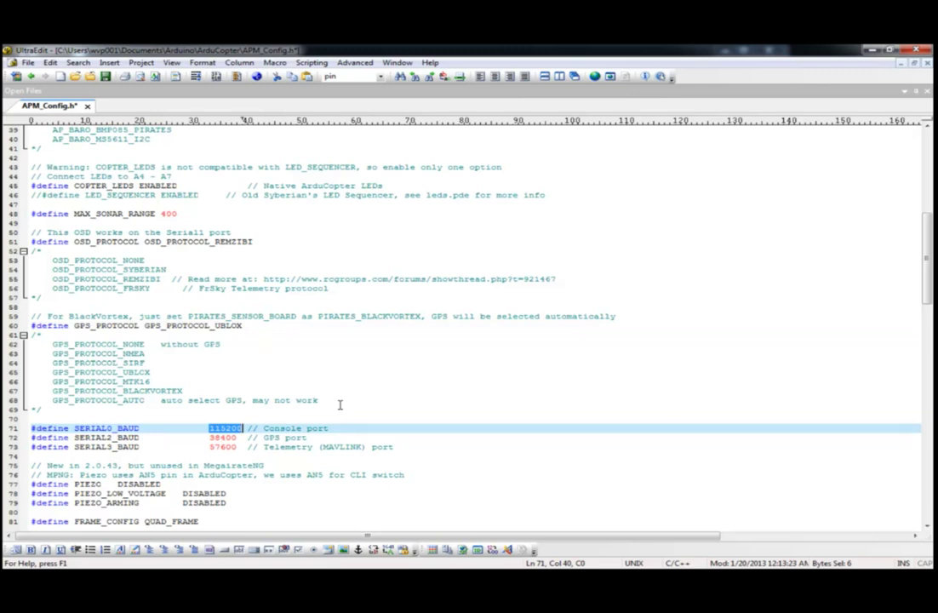
type("9600")
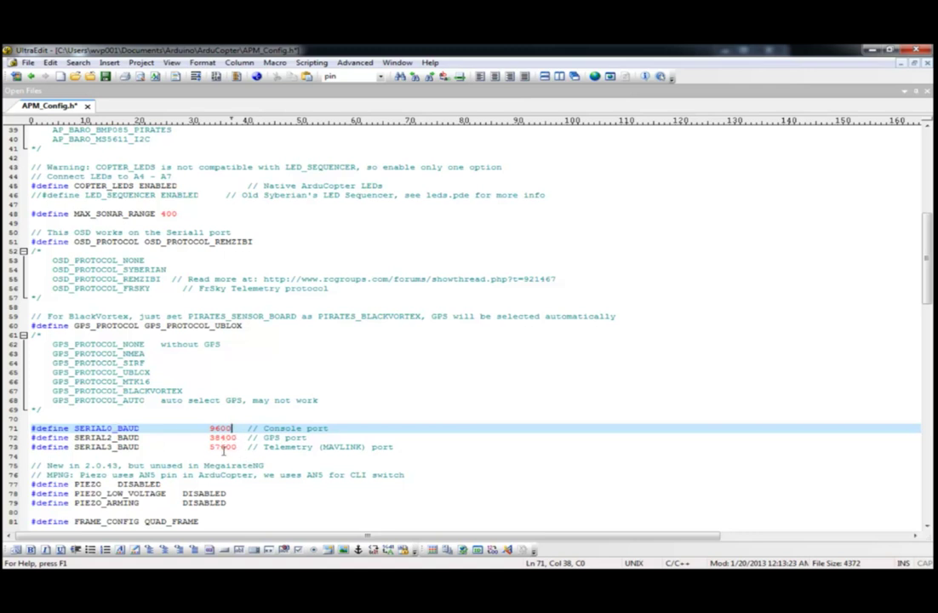
Change the FRAME_CONFIG definition to TRI_FRAME
scroll(224, 451, "down", 1)
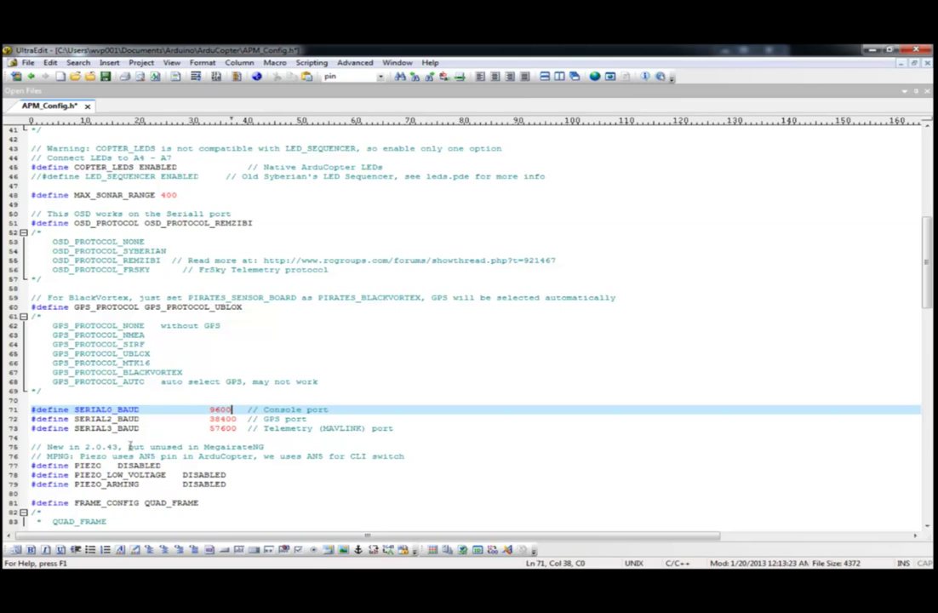
scroll(222, 444, "down", 4)
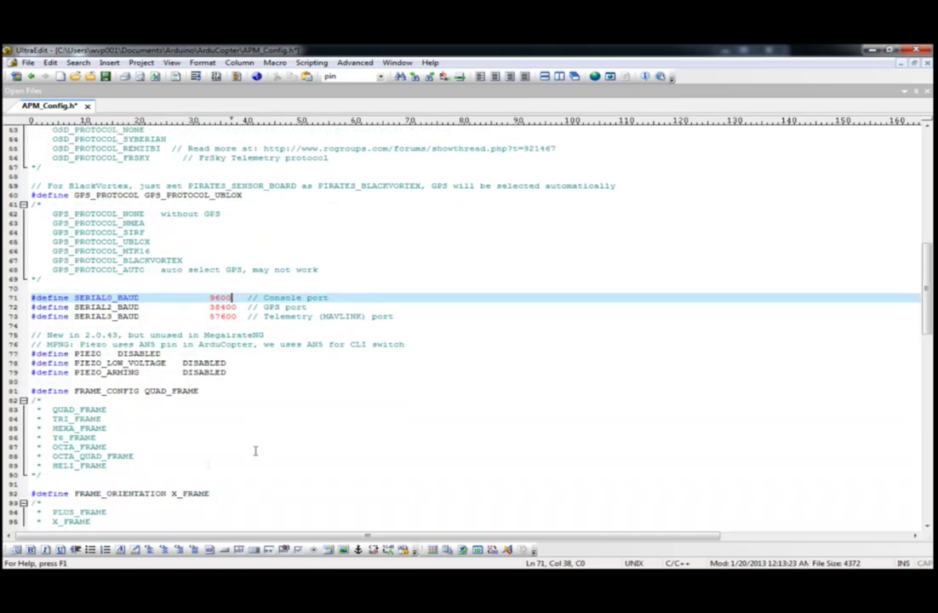
double_click(148, 389)
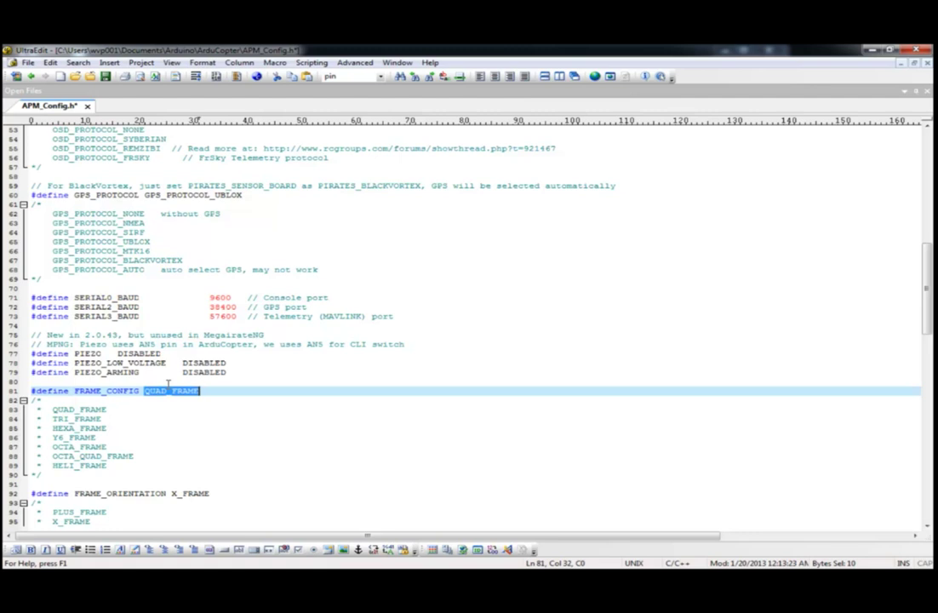
key("BackSpace")
type("TRI")
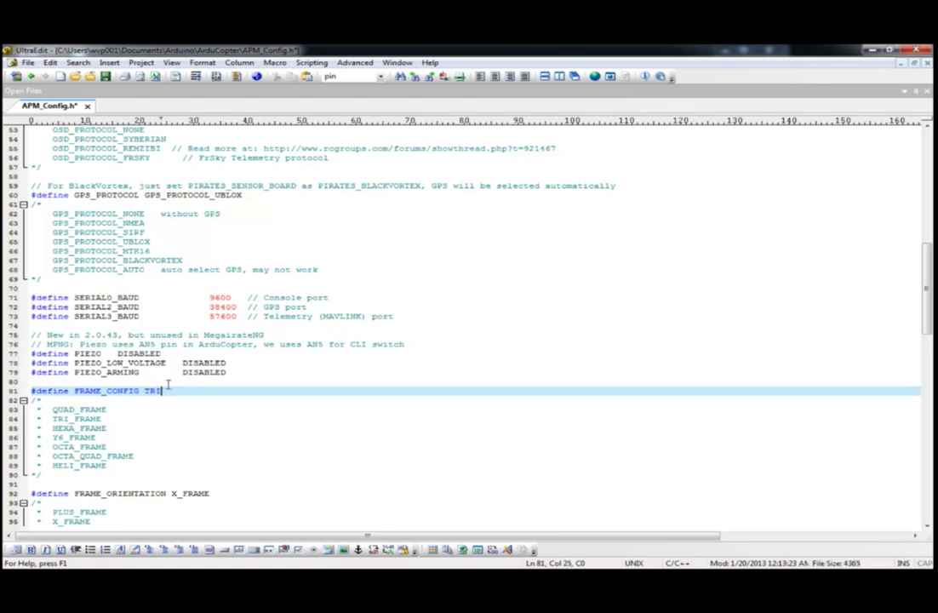
type("_FRAME")
Examine the frame orientation, CH7 option, inertial navigation, user hook, logging and experimental feature definitions through the end of APM_Config.h
scroll(172, 453, "down", 2)
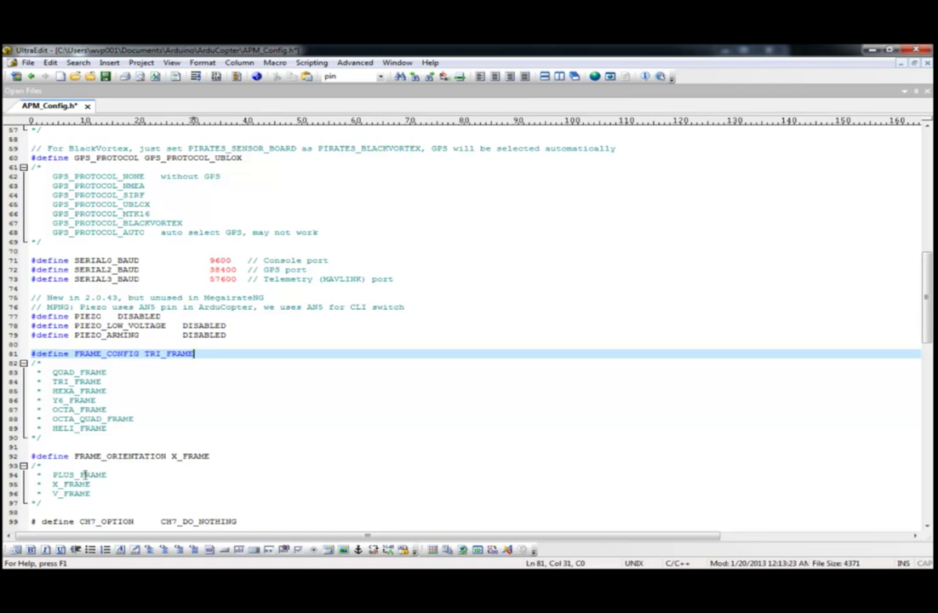
scroll(81, 474, "down", 1)
scroll(81, 474, "down", 4)
scroll(128, 394, "down", 1)
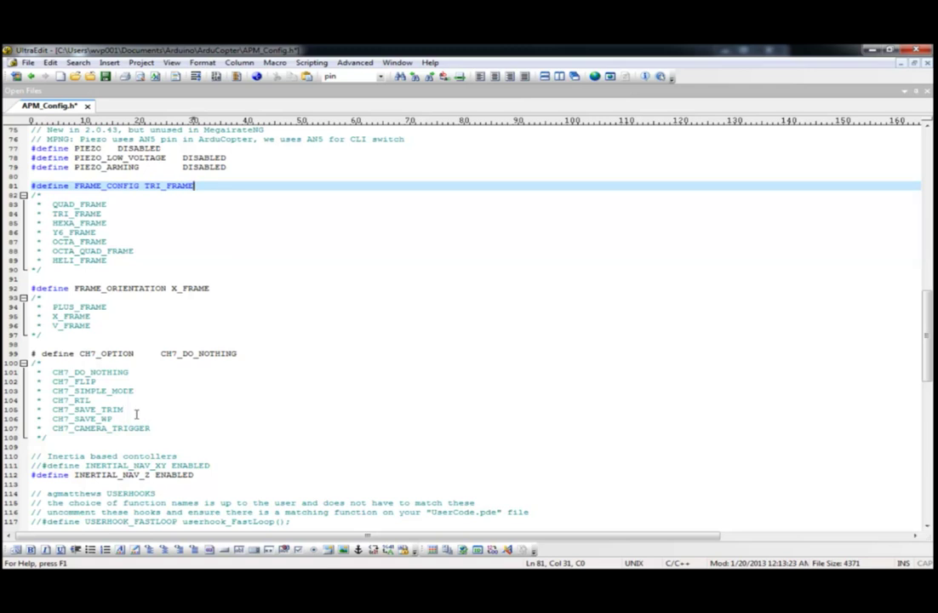
scroll(136, 415, "down", 2)
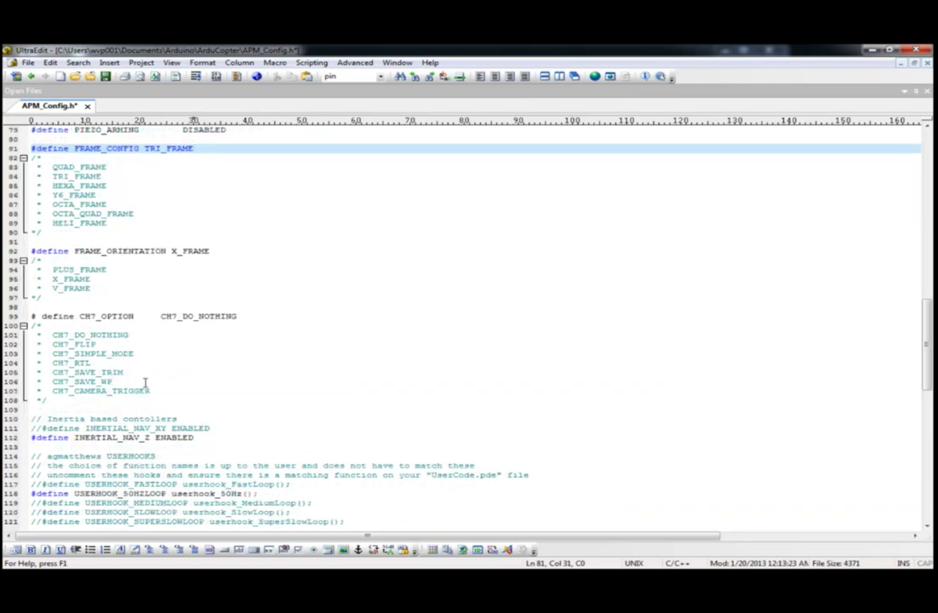
scroll(141, 383, "down", 2)
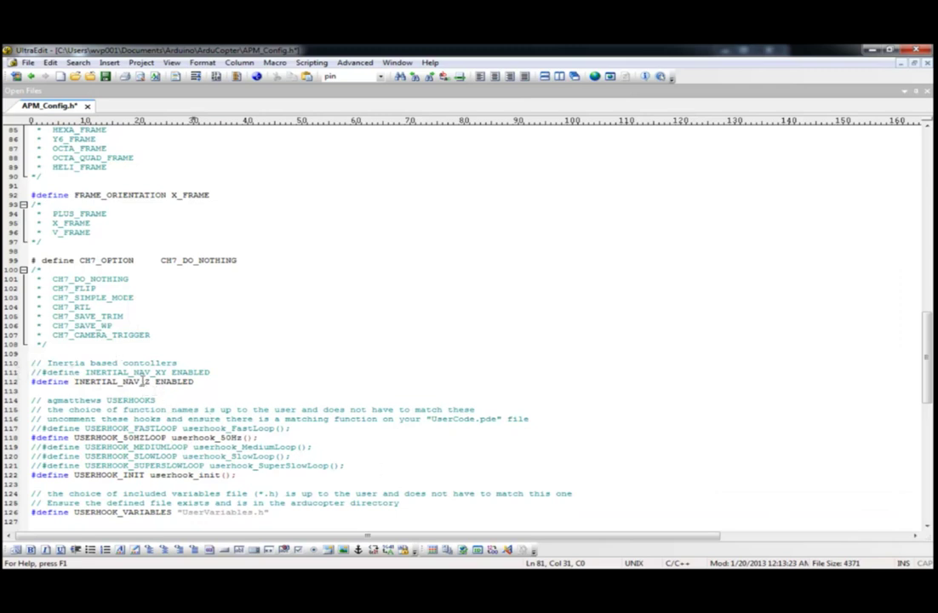
scroll(156, 393, "down", 1)
scroll(156, 393, "down", 2)
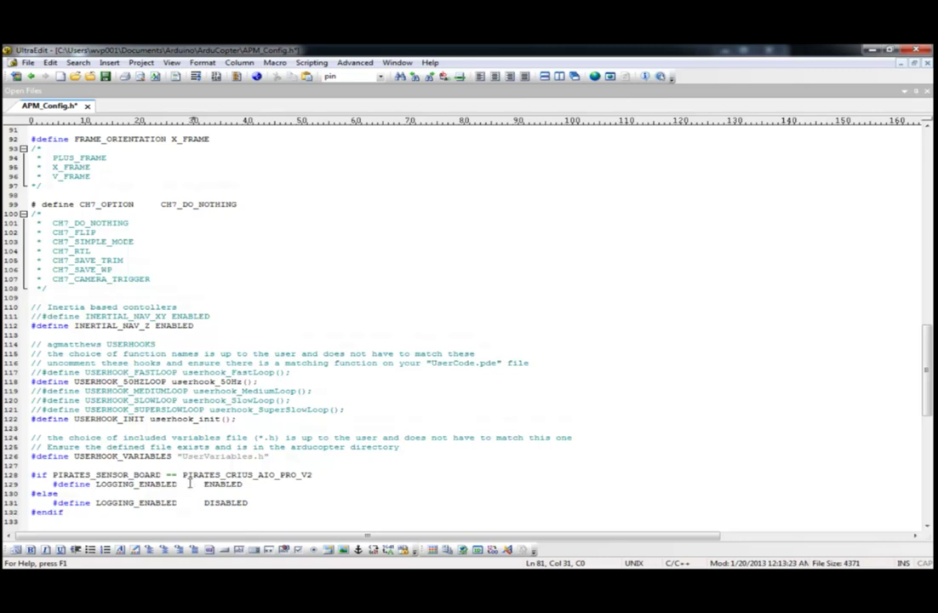
scroll(189, 483, "down", 4)
scroll(187, 357, "down", 2)
scroll(207, 378, "up", 2)
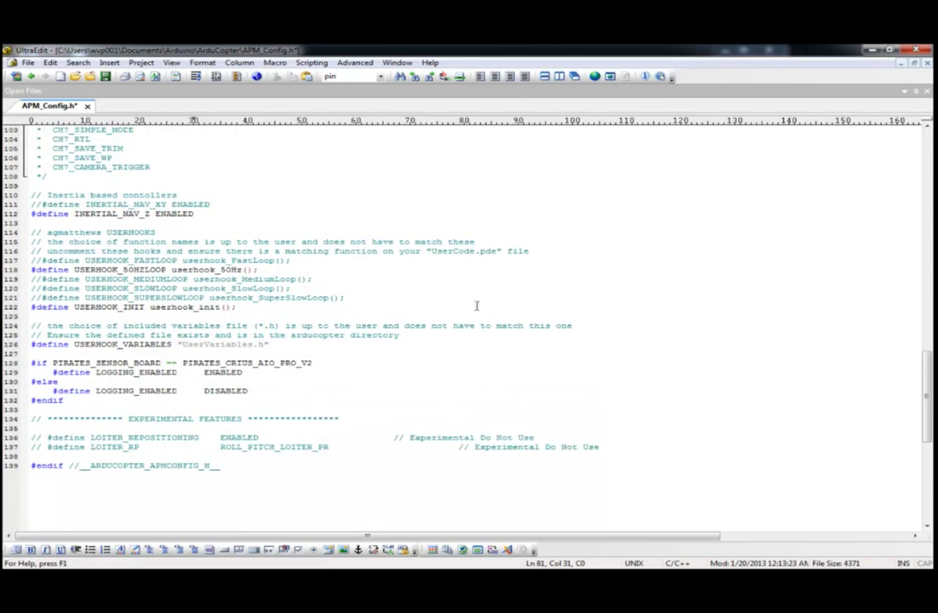
Save APM_Config.h, close the file and exit UltraEdit
key("ctrl+s")
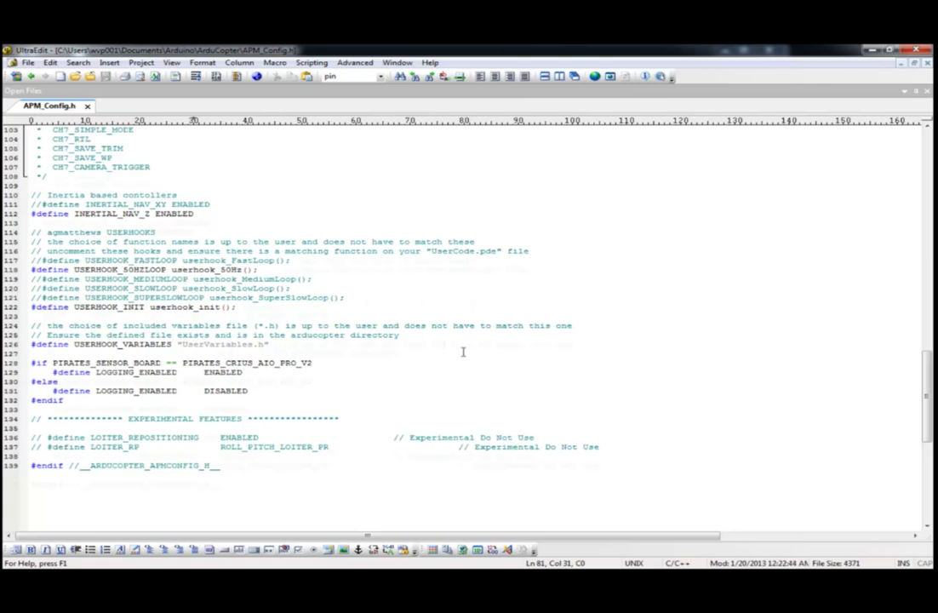
scroll(463, 351, "up", 10)
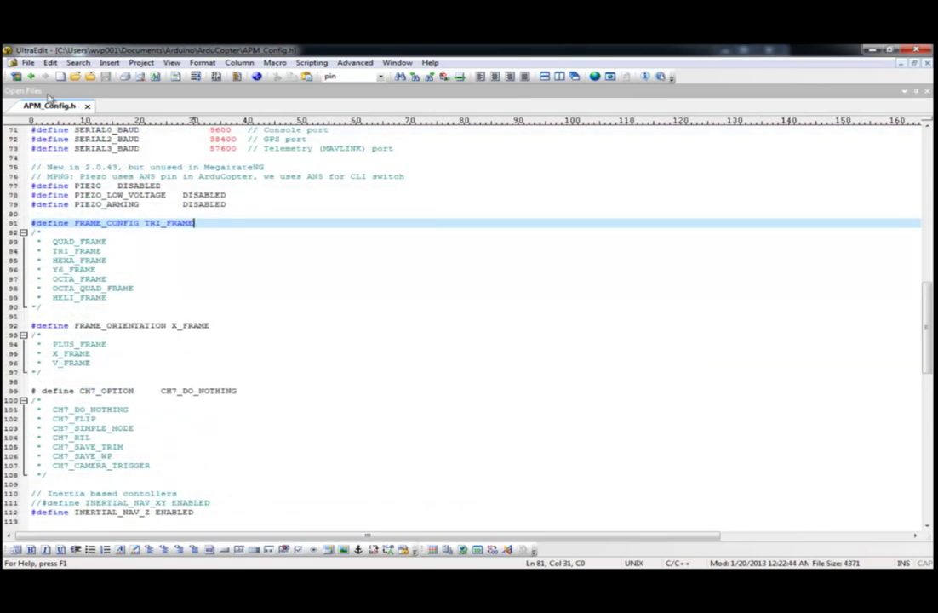
left_click(87, 106)
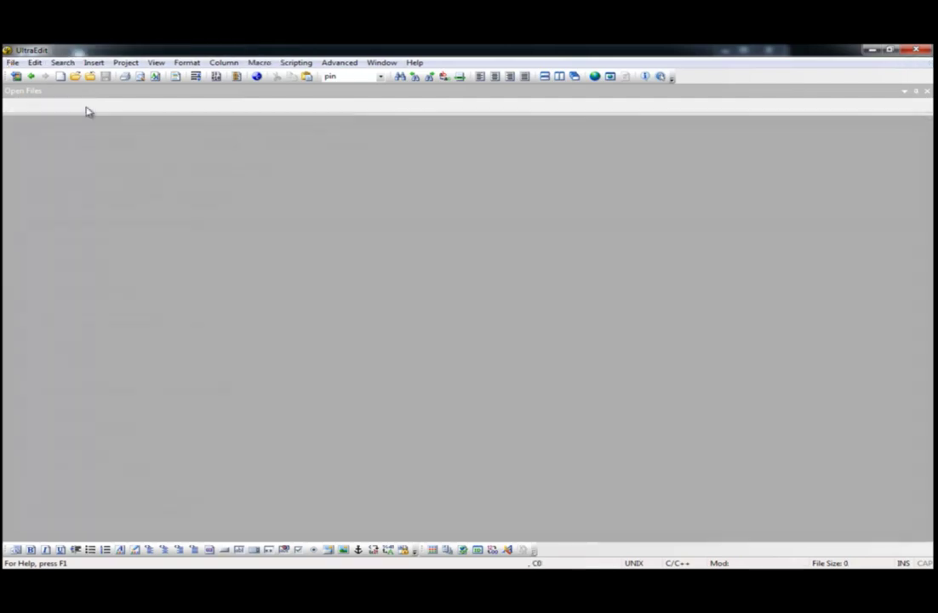
left_click(915, 50)
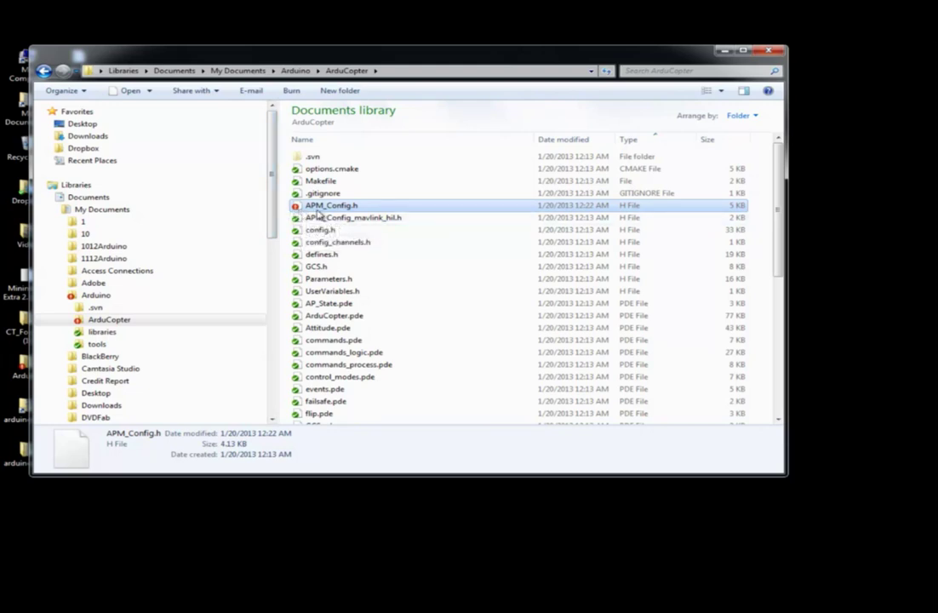
Go up to the Arduino folder in Explorer and launch arduino.exe from arduino-1.0.3, allowing it to run despite the unknown publisher
left_click(97, 296)
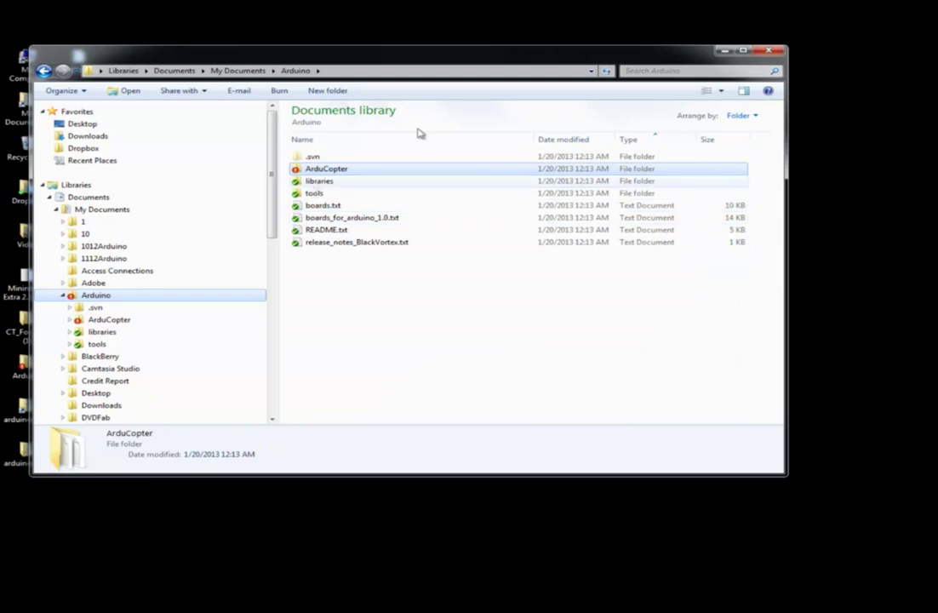
left_click(523, 377)
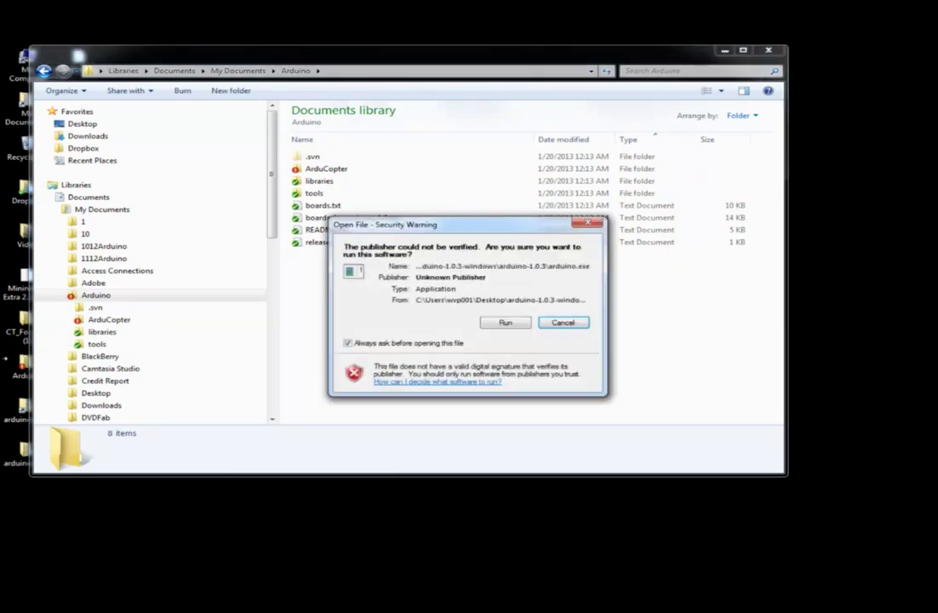
left_click(502, 321)
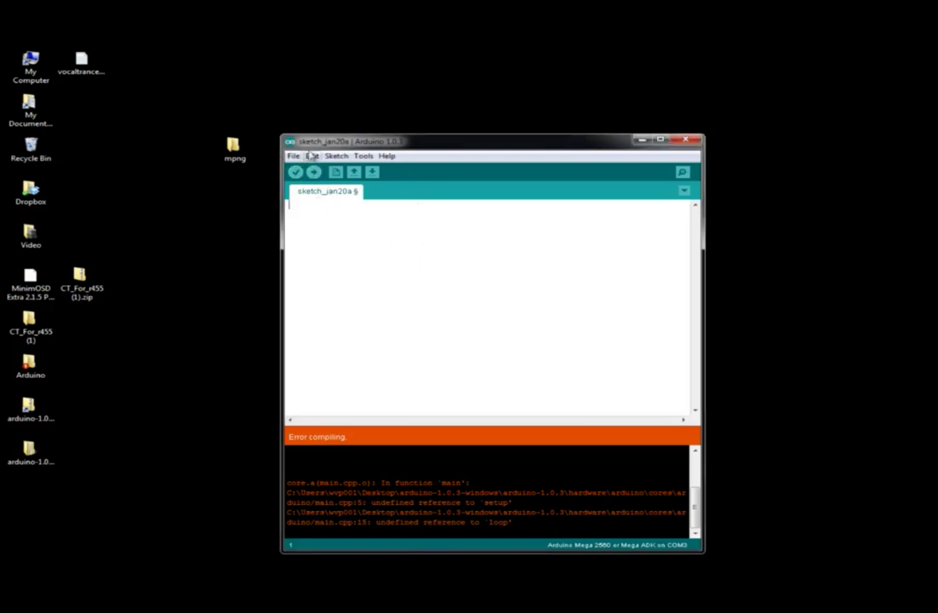
Move the mpng folder on the desktop beside the Video folder
left_click_drag(234, 149, 95, 244)
left_click(292, 156)
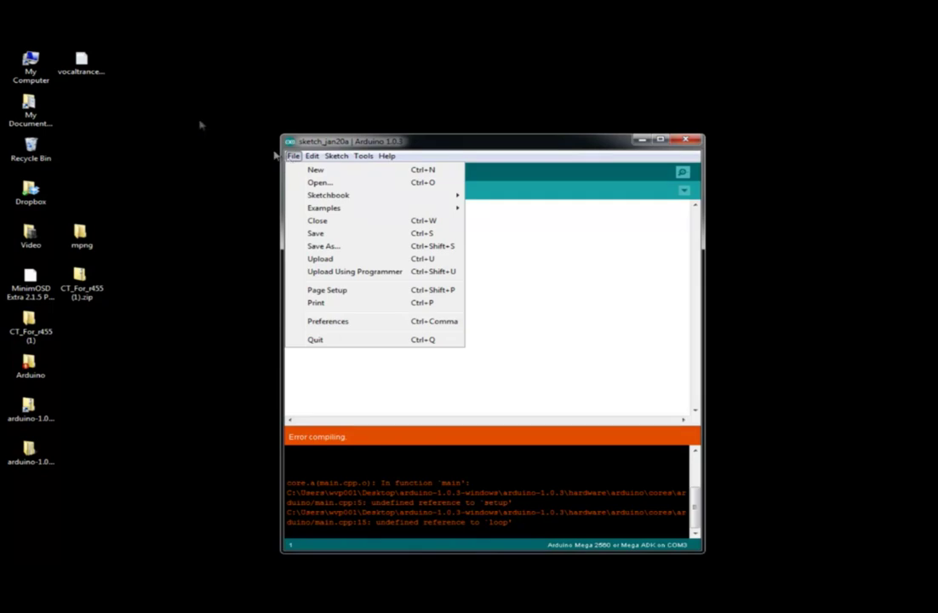
Check the contents of the Arduino folder under My Documents in Explorer and close the window
double_click(33, 68)
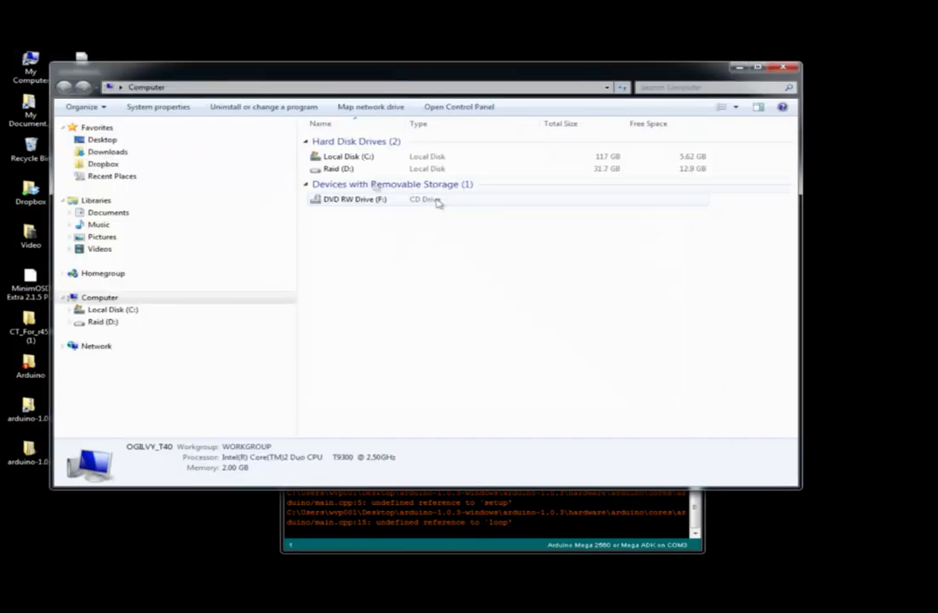
left_click(100, 213)
left_click(108, 225)
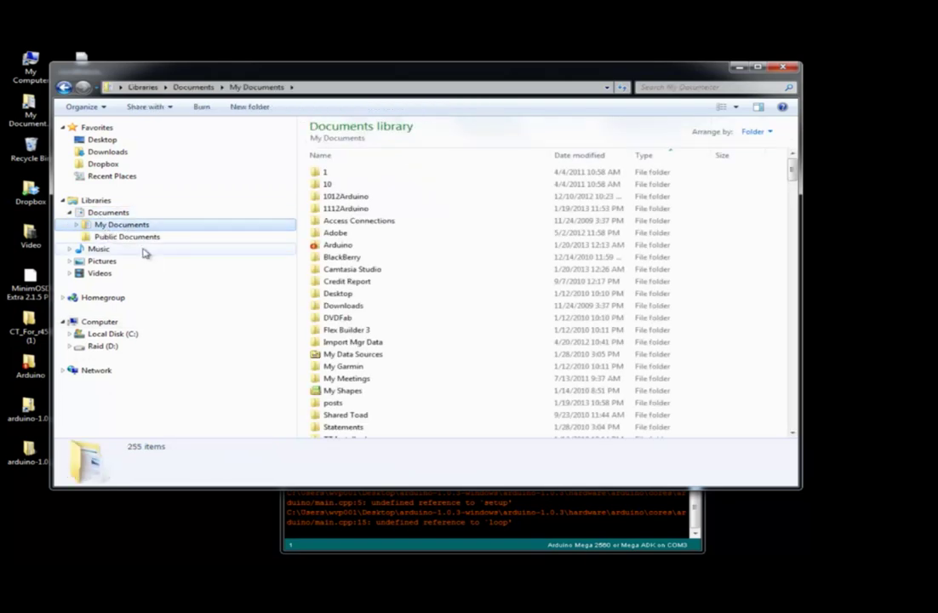
left_click(337, 245)
double_click(337, 245)
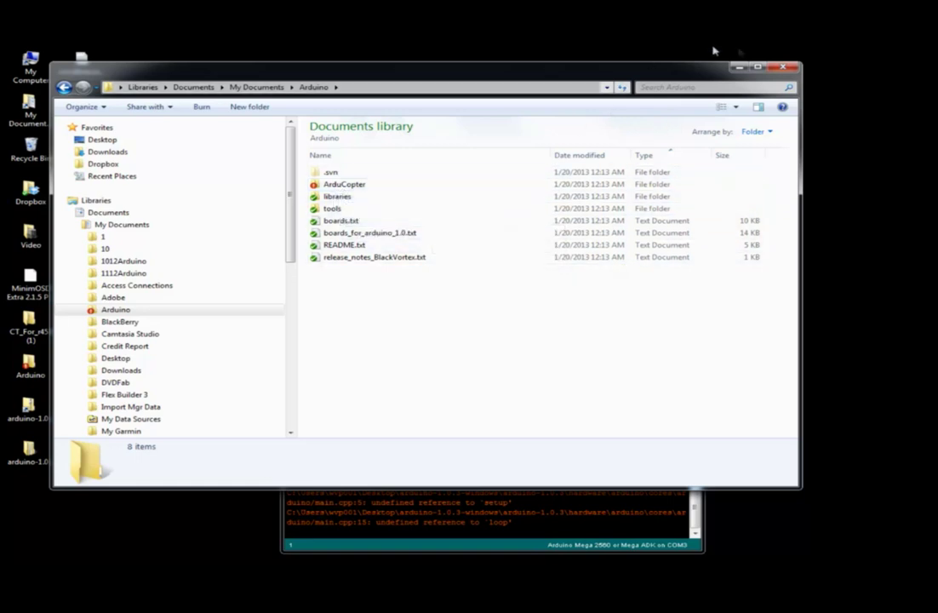
left_click(782, 66)
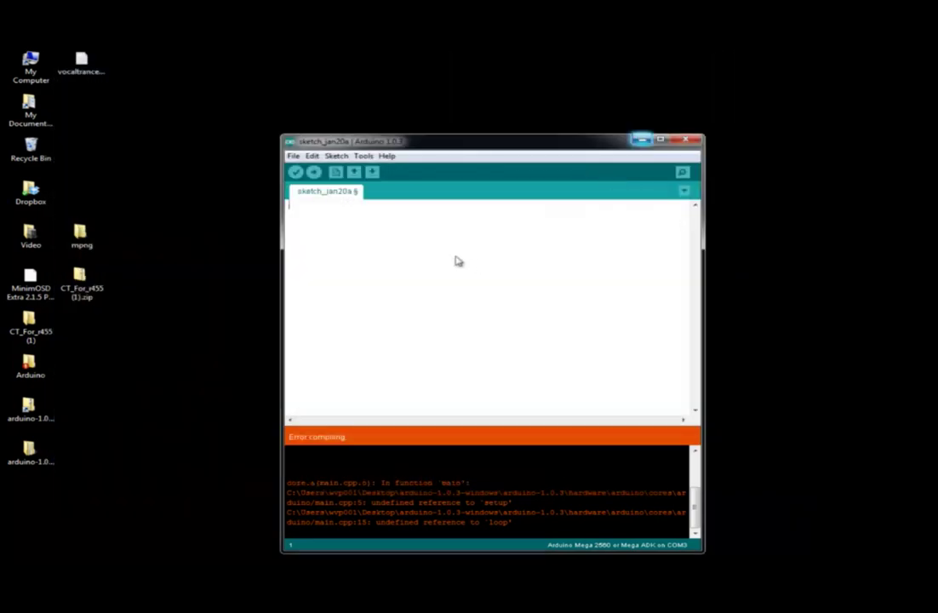
Open the ArduCopter sketch from the sketchbook and enlarge its window
left_click(293, 156)
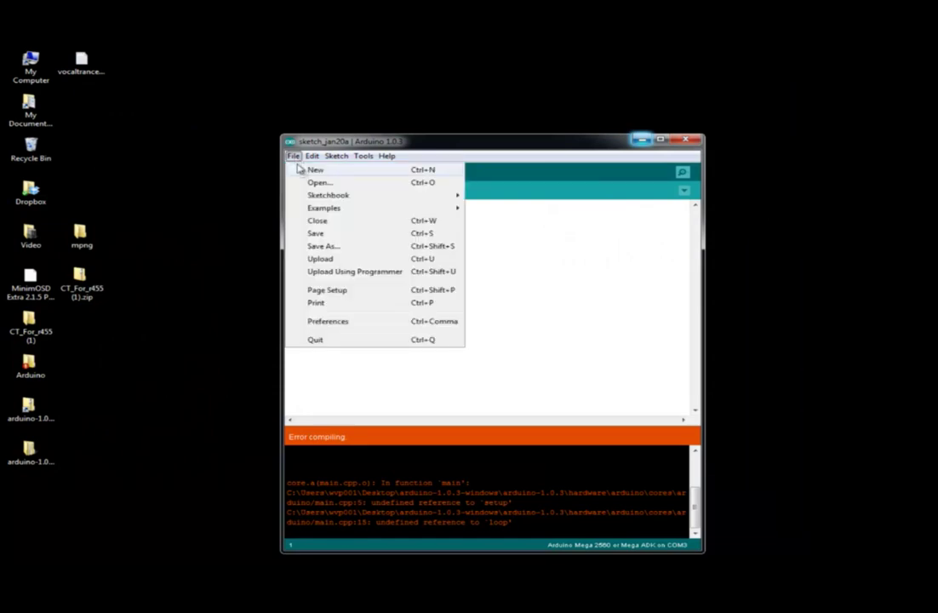
mouse_move(315, 196)
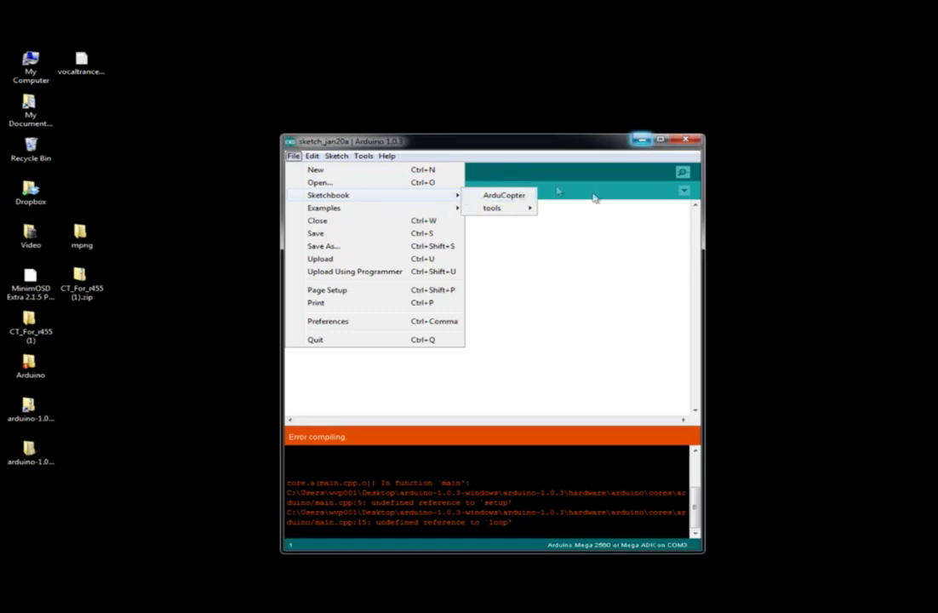
left_click(551, 249)
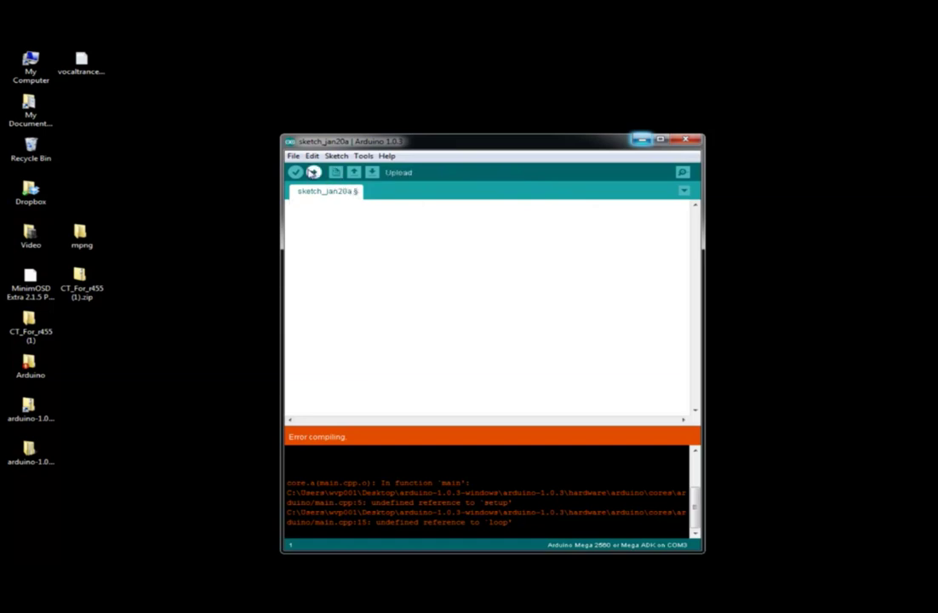
left_click(312, 156)
mouse_move(293, 155)
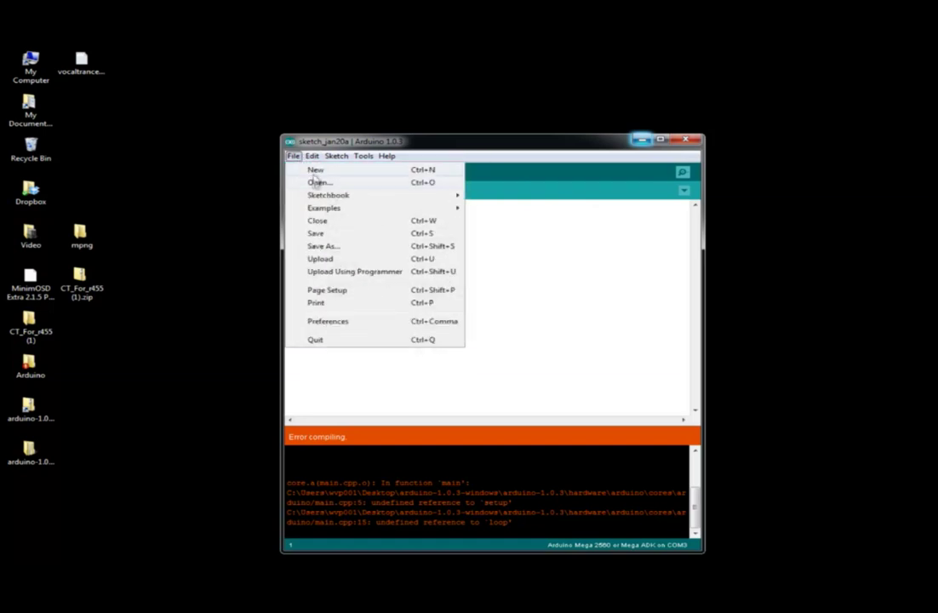
mouse_move(447, 200)
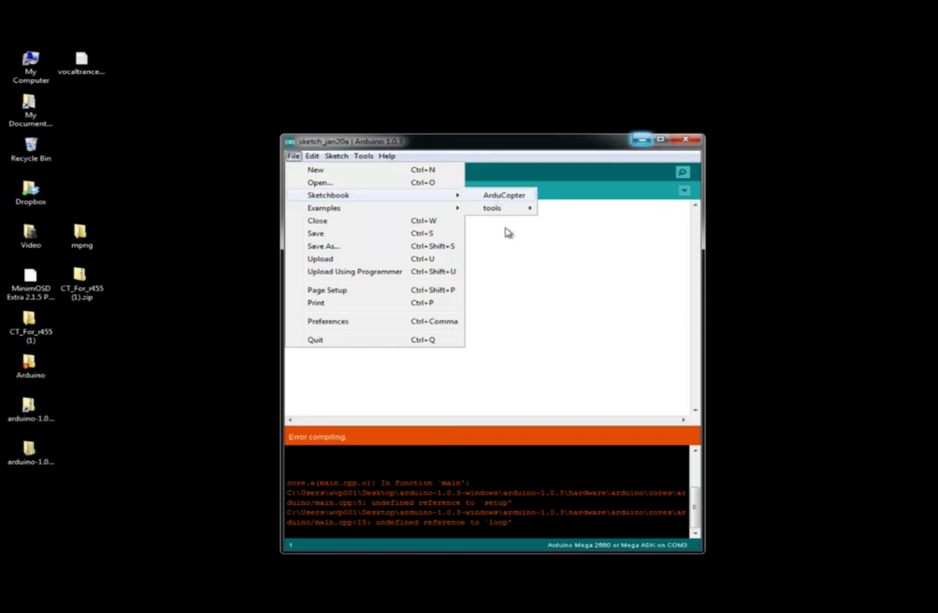
left_click(504, 195)
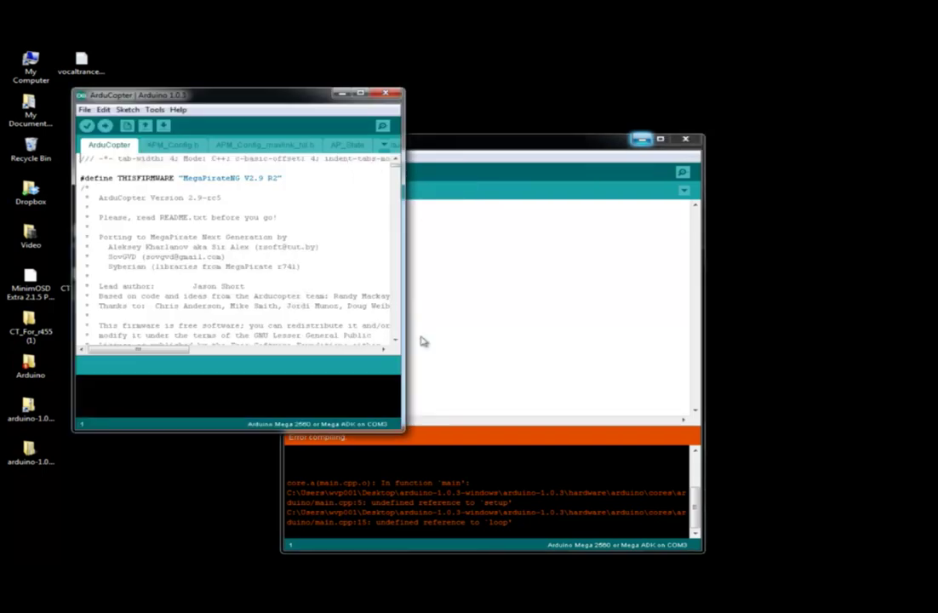
left_click_drag(403, 431, 766, 544)
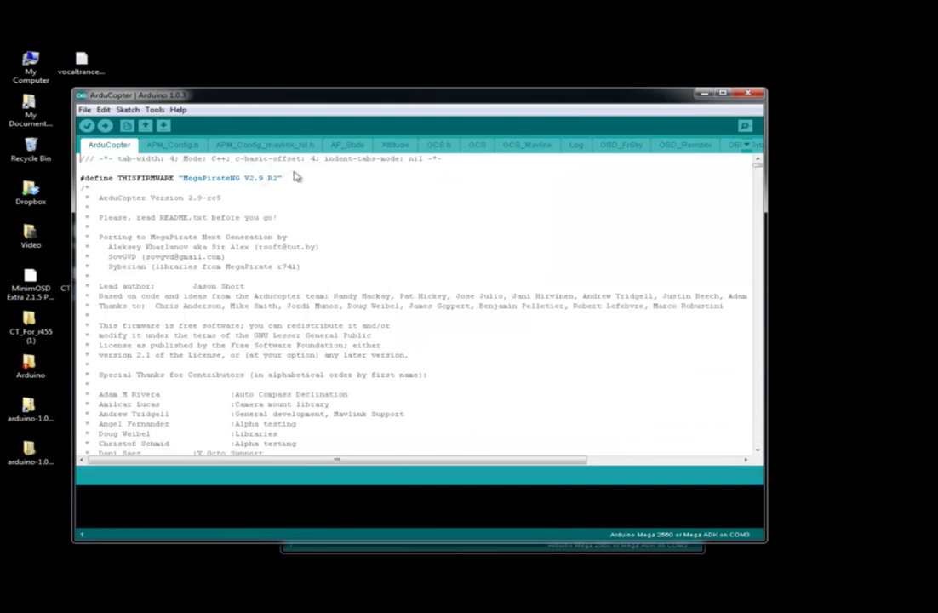
Review the settings in APM_Config.h, from the sensor board through GPS, baud rates, frame type and orientation to the user hooks
left_click(165, 143)
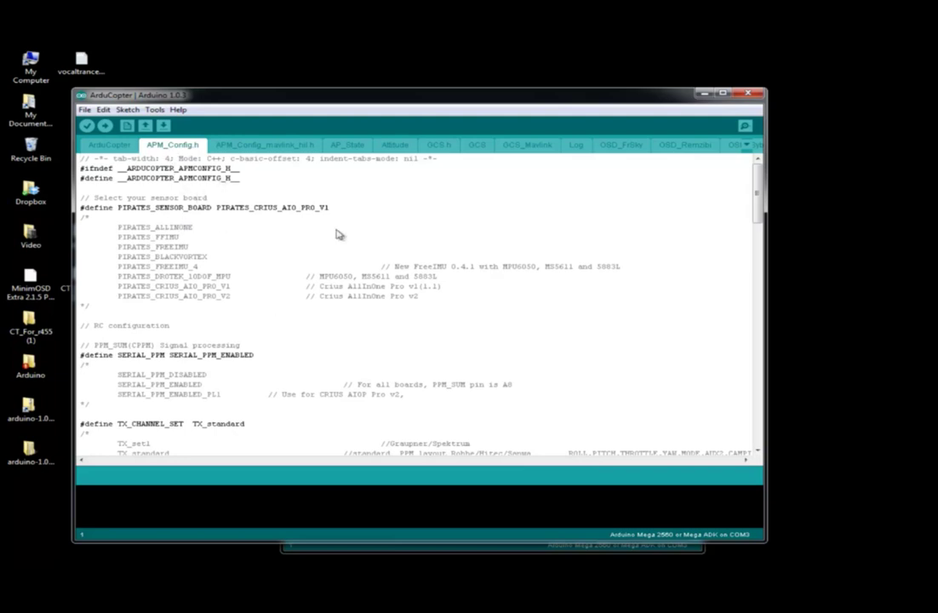
scroll(278, 307, "down", 2)
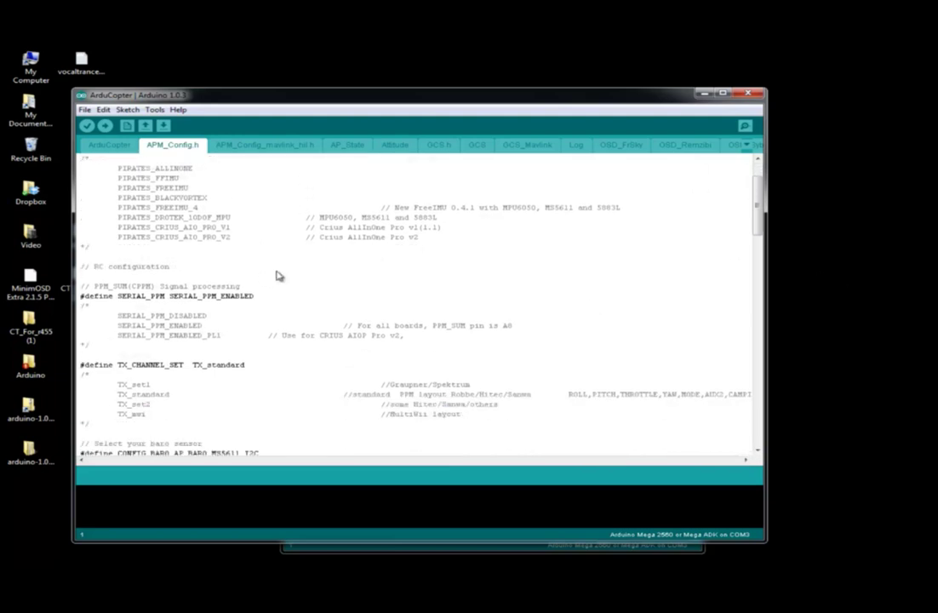
scroll(269, 277, "down", 5)
scroll(231, 282, "down", 5)
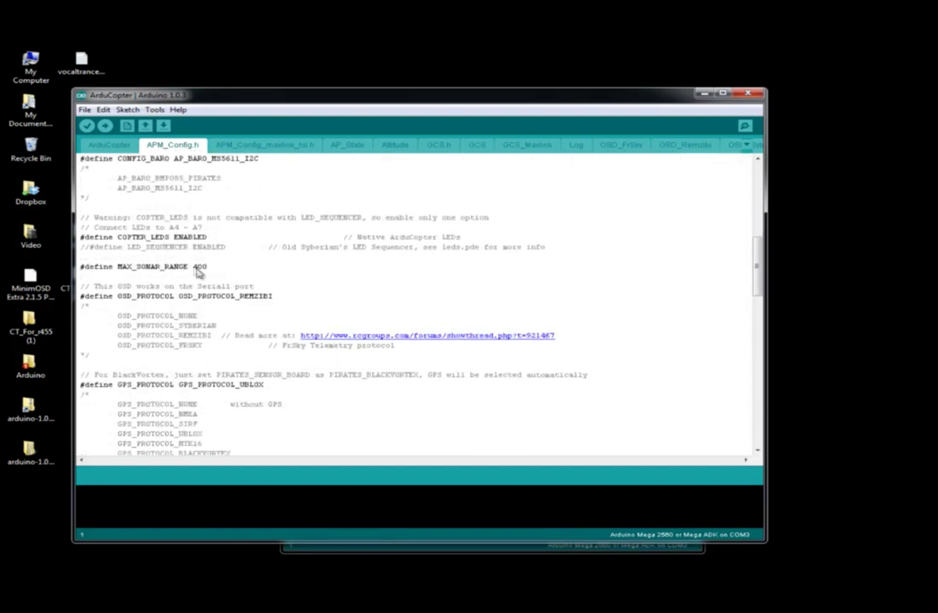
scroll(253, 349, "down", 1)
scroll(249, 332, "down", 2)
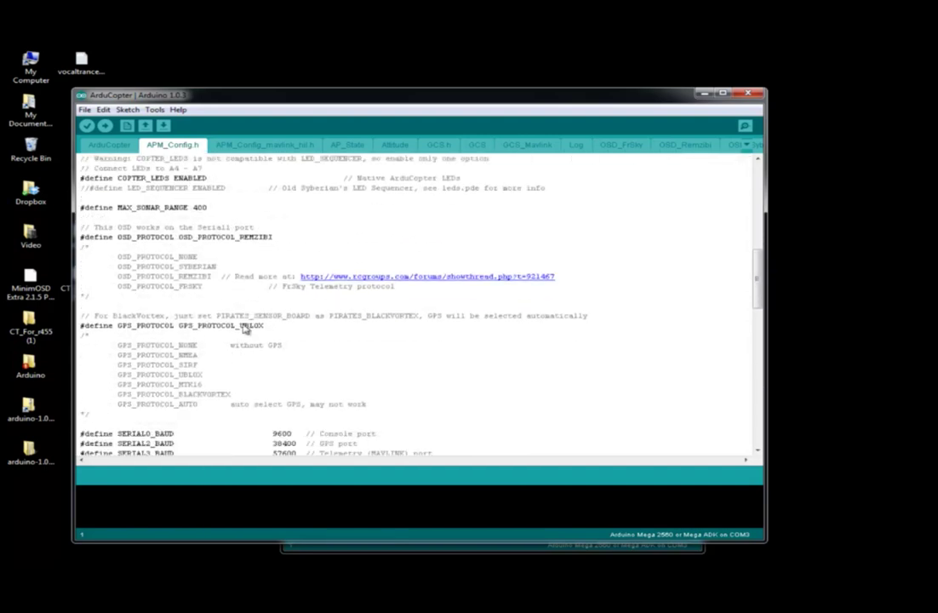
scroll(262, 336, "down", 3)
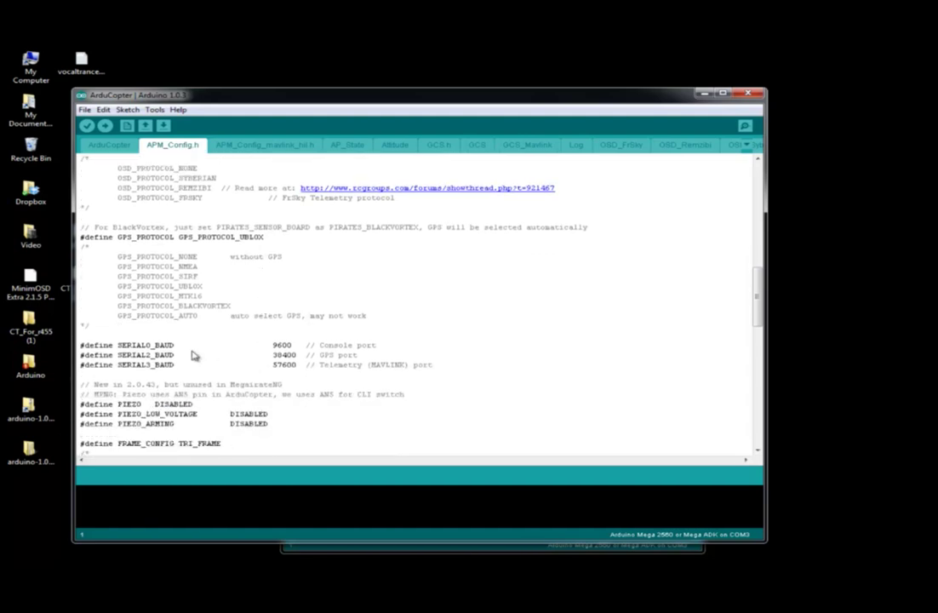
scroll(245, 360, "down", 2)
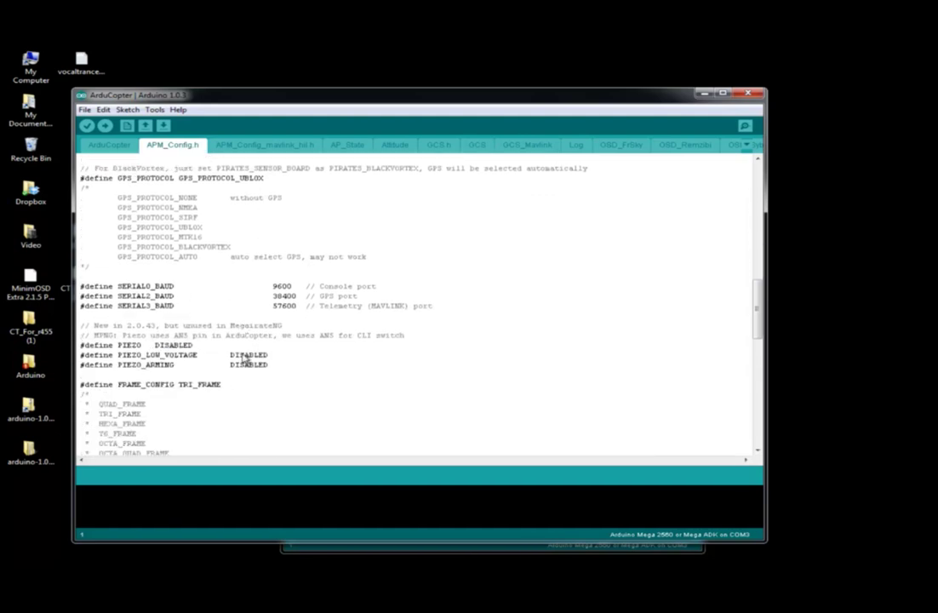
scroll(246, 360, "down", 5)
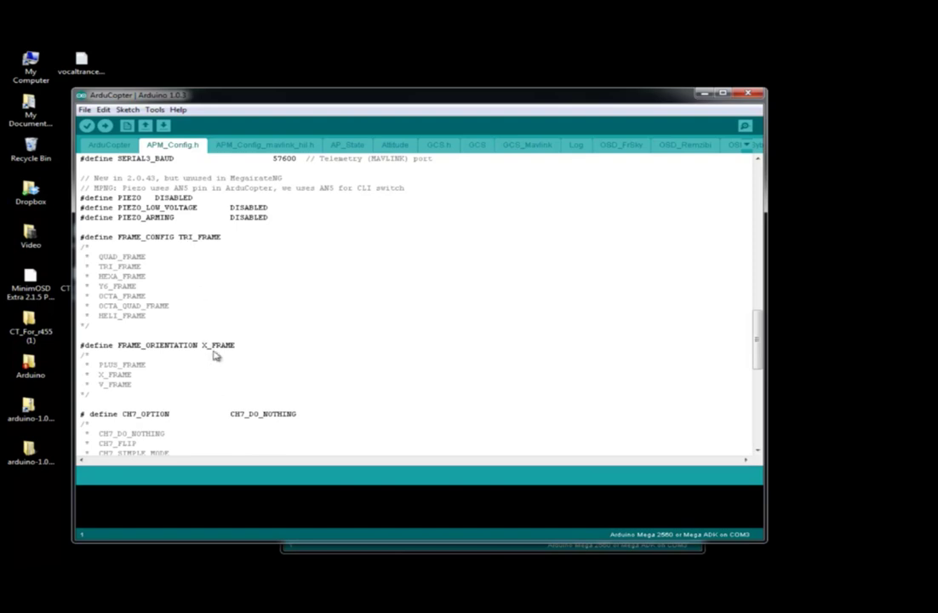
scroll(215, 355, "down", 2)
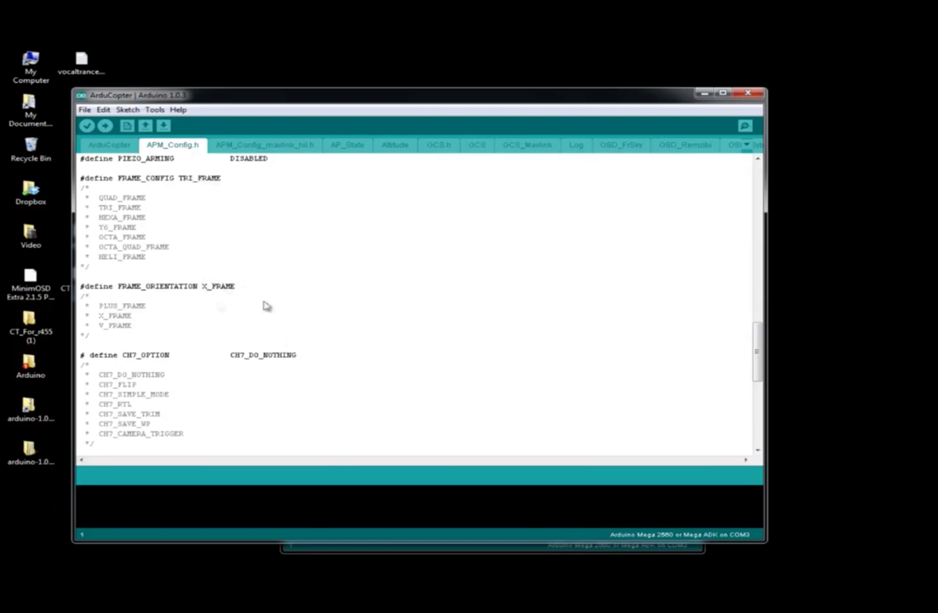
scroll(221, 295, "down", 2)
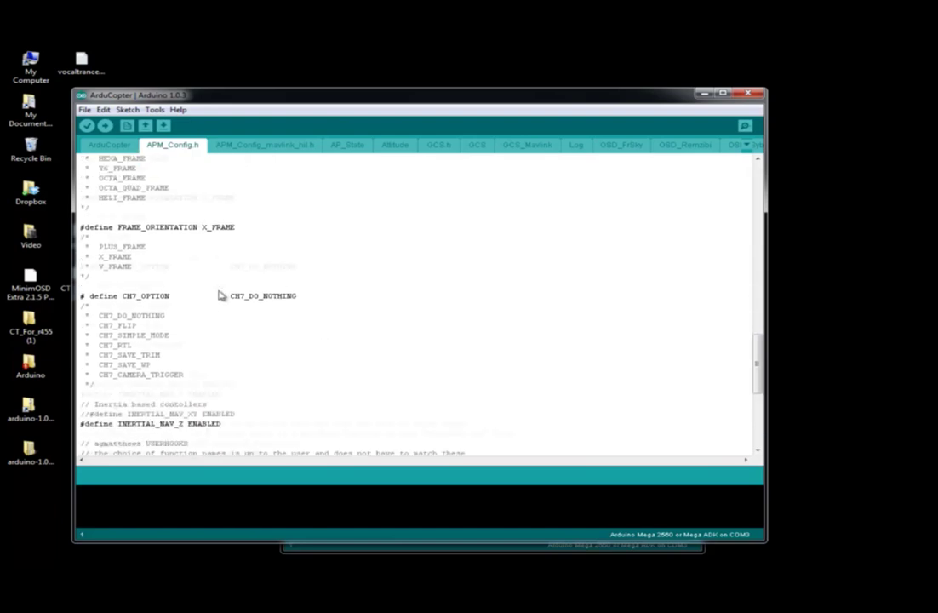
scroll(220, 296, "down", 8)
scroll(221, 302, "up", 5)
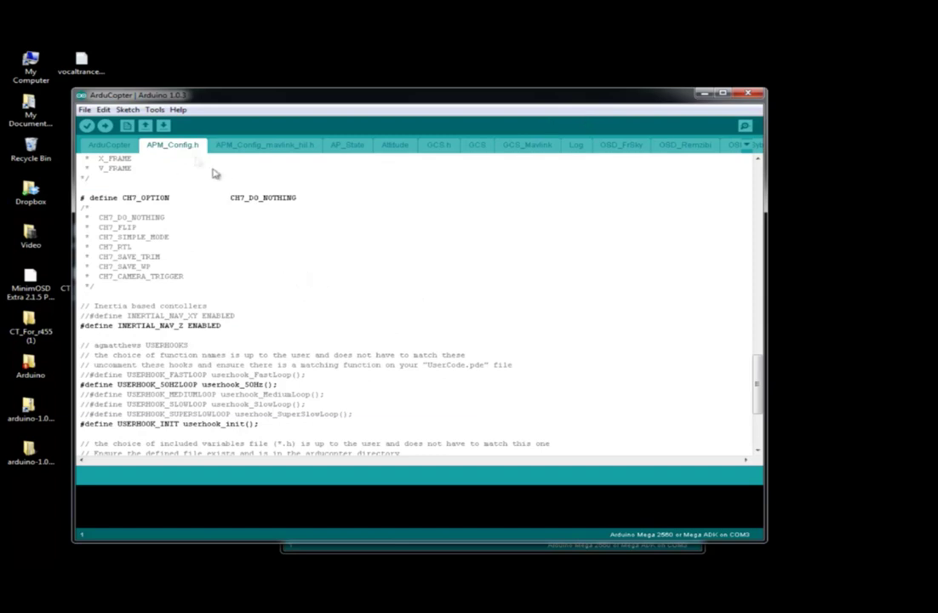
Set the serial port to COM7 and check the selected board and programmer
left_click(155, 111)
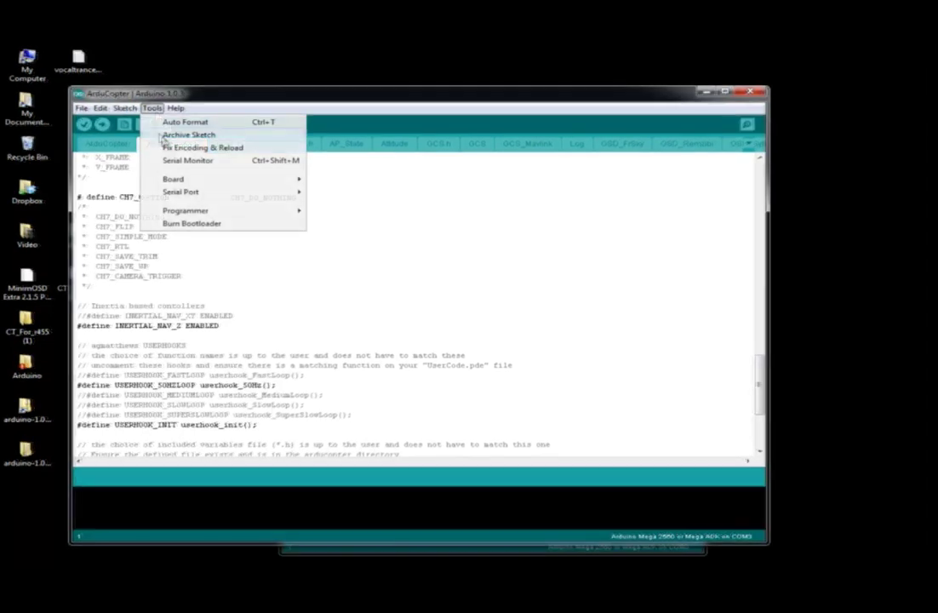
mouse_move(178, 179)
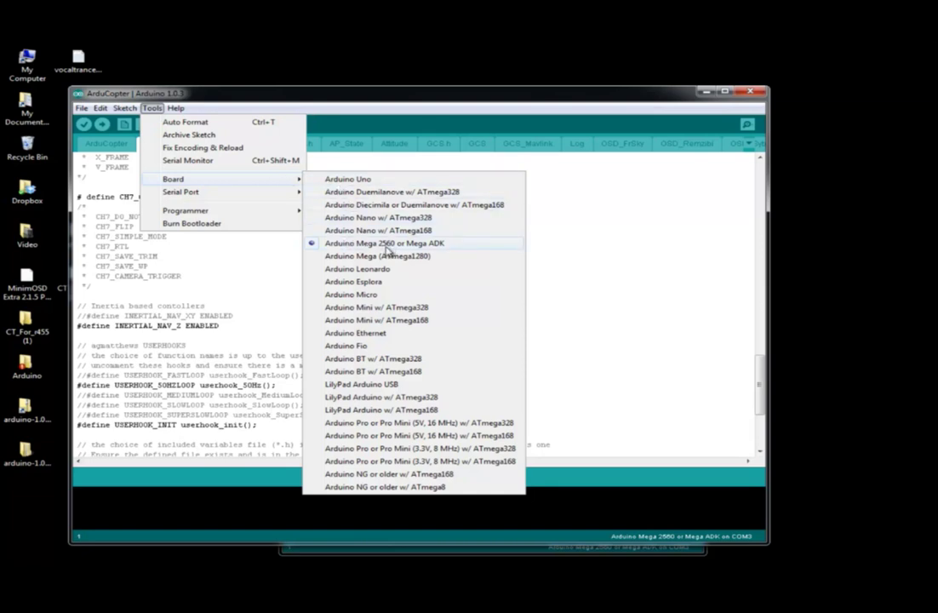
mouse_move(262, 194)
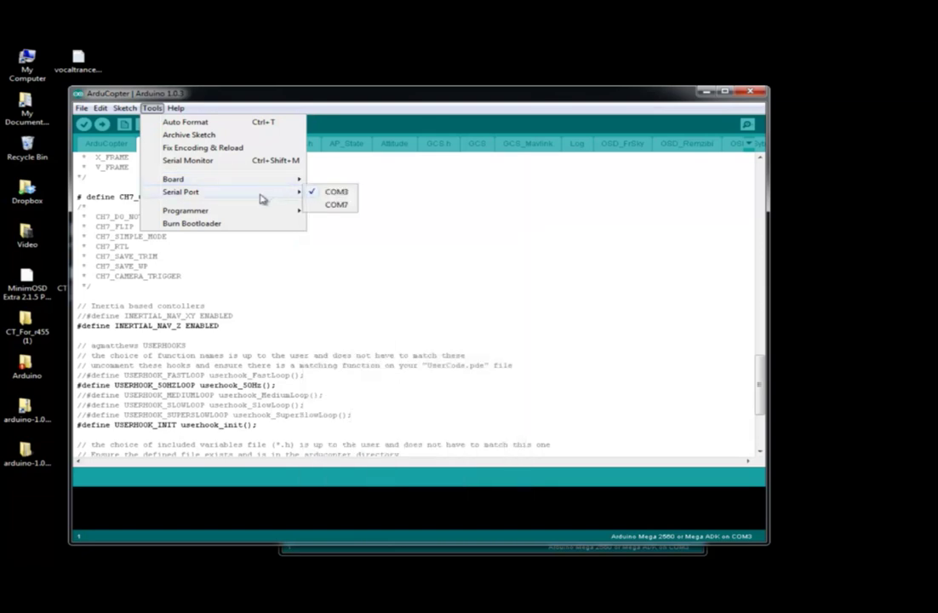
left_click(330, 205)
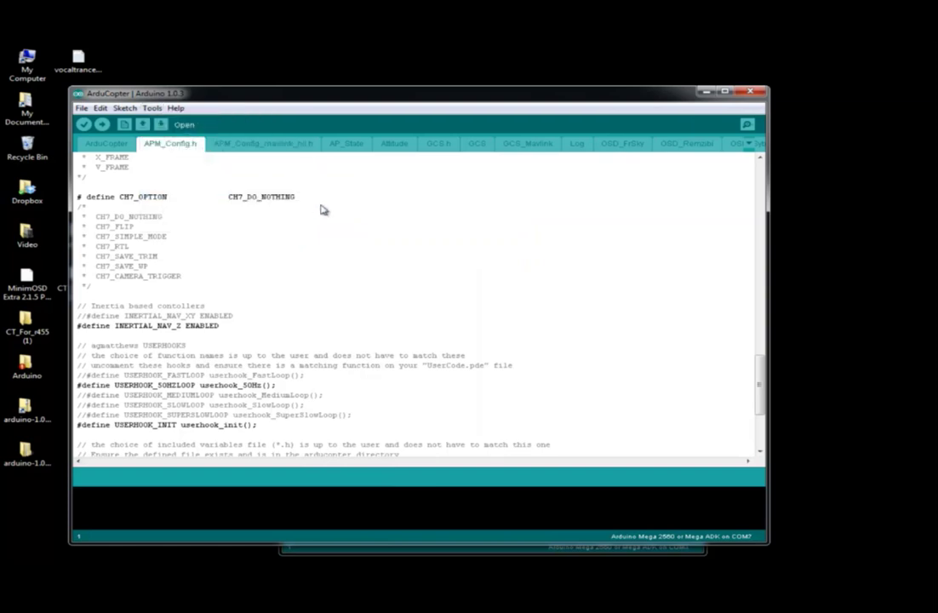
left_click(158, 113)
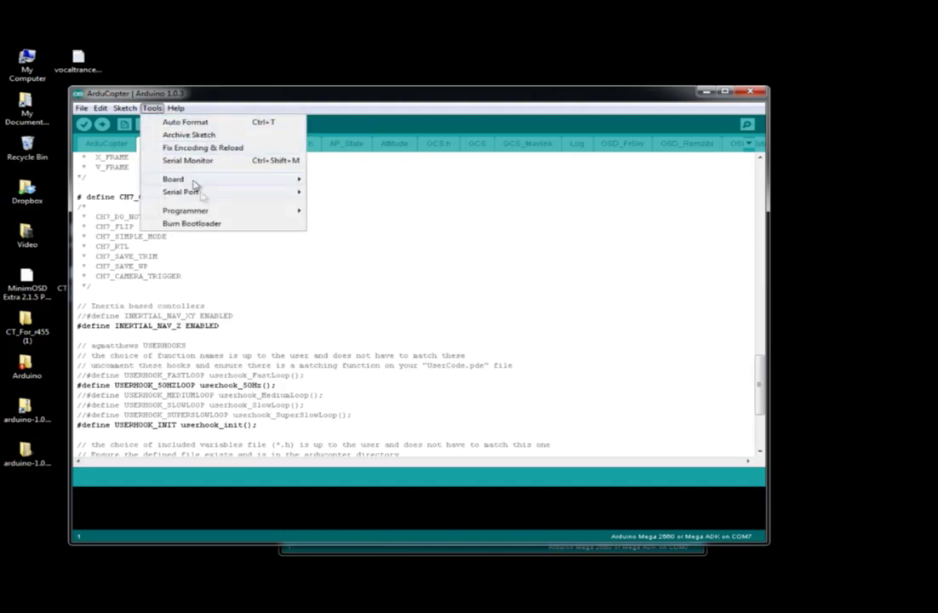
mouse_move(215, 211)
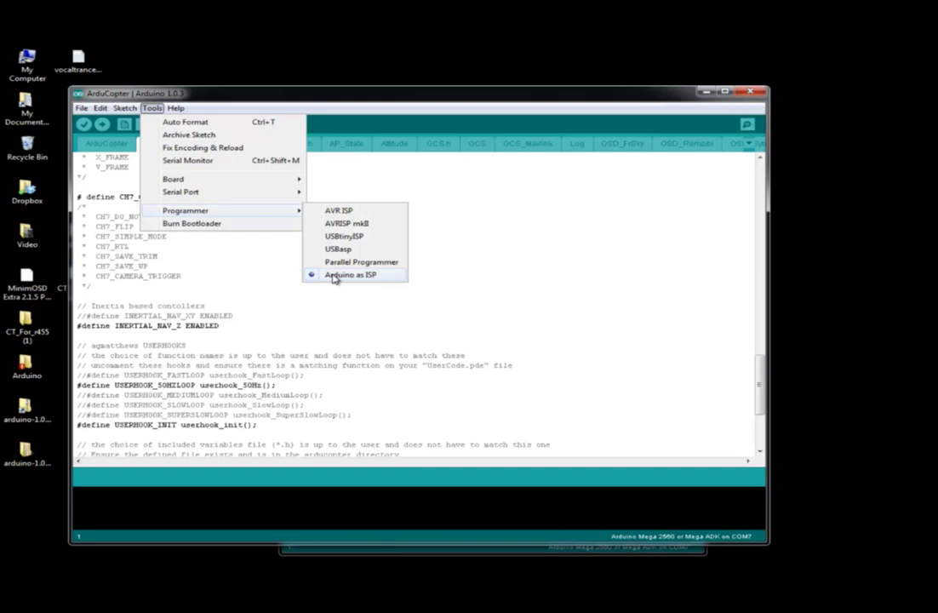
left_click(449, 270)
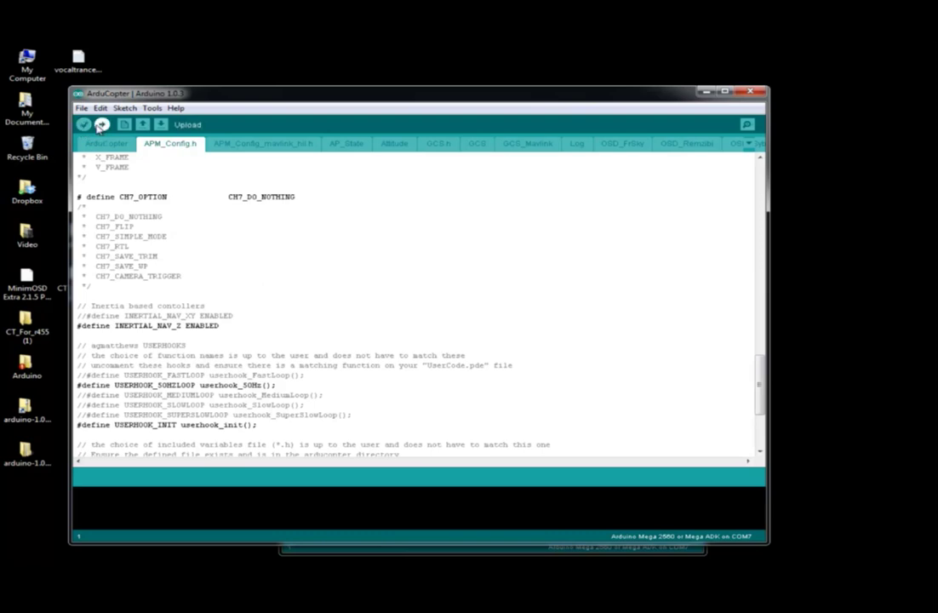
Compile the ArduCopter sketch and upload it to the board
left_click(83, 126)
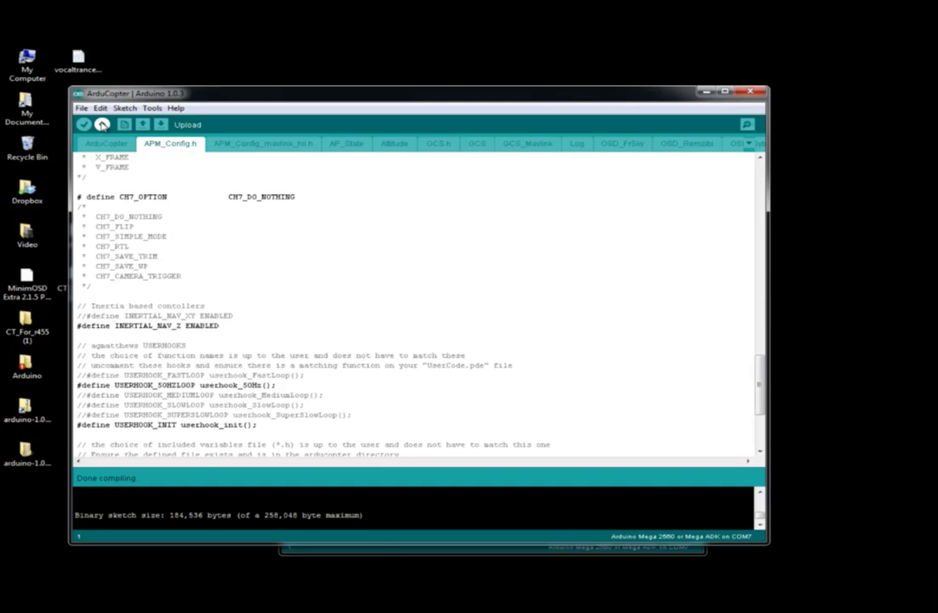
left_click(101, 124)
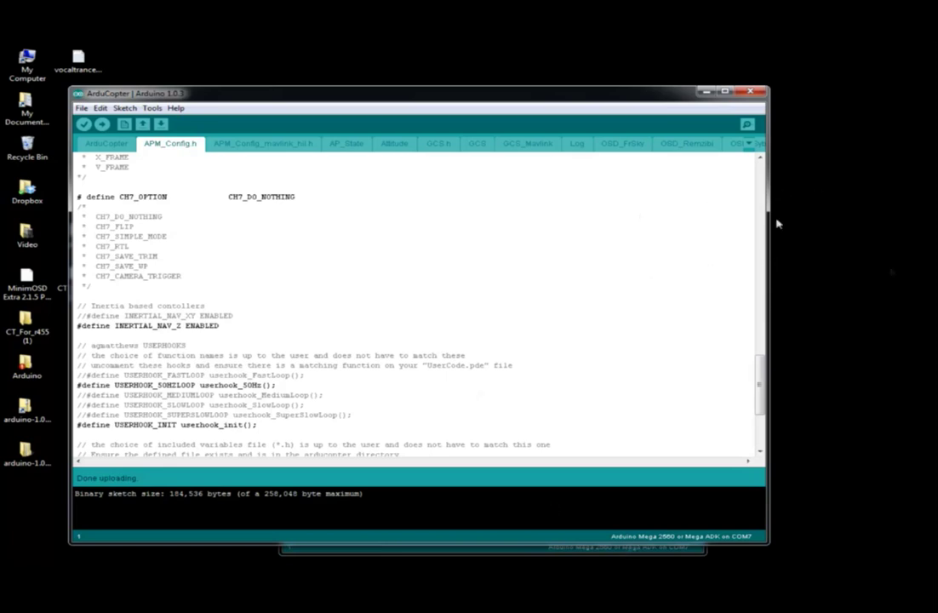
Close the ArduCopter sketch and close sketch_jan20a without saving its changes
left_click(756, 95)
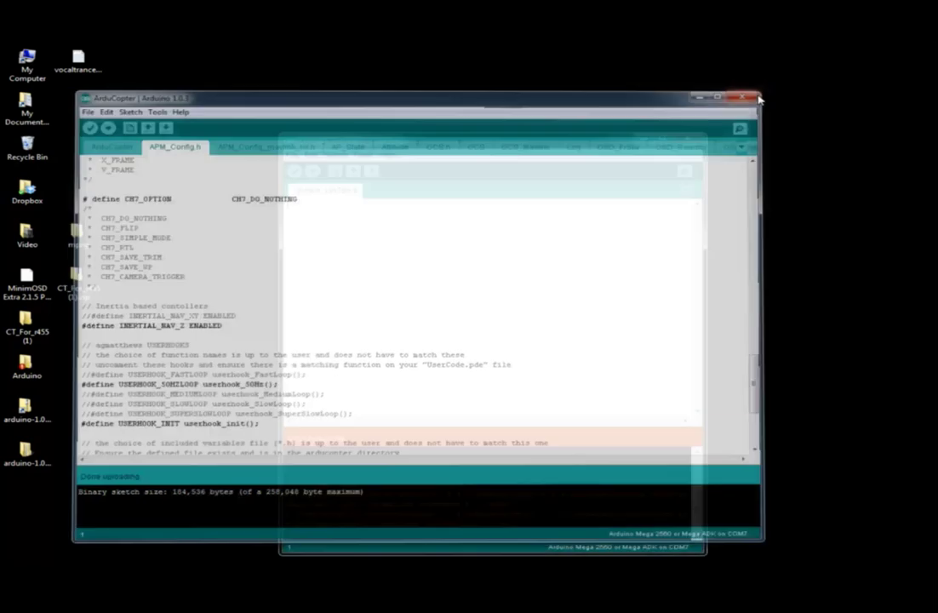
left_click(686, 138)
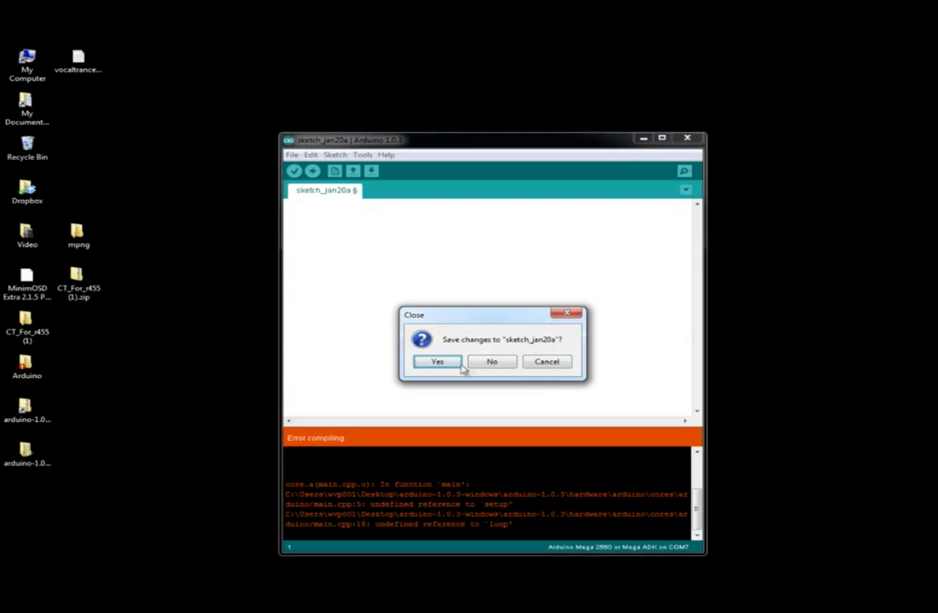
left_click(504, 362)
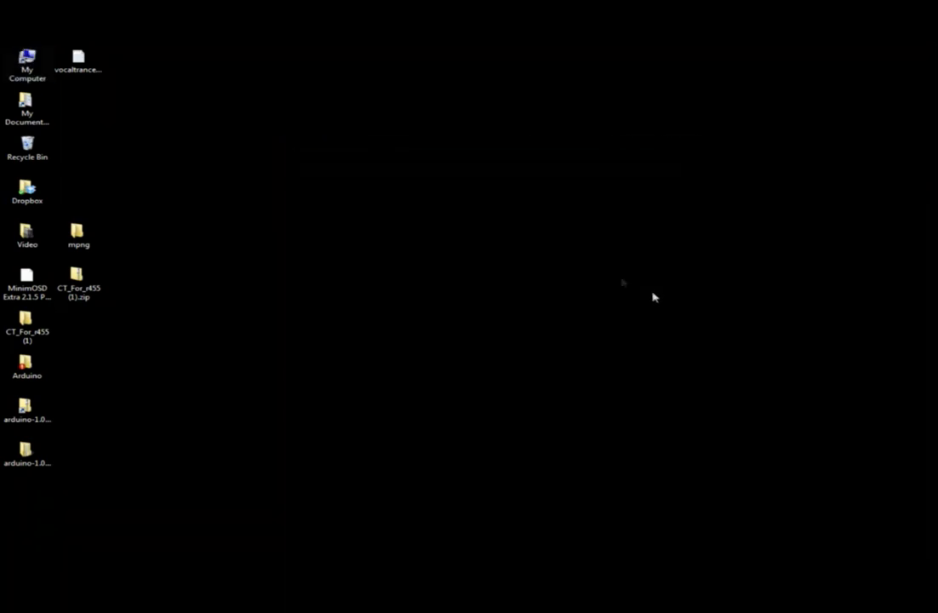
Switch to Chrome, search for "ardupilot mega" in a new tab and open the official ardupilot-mega project page on Google Code
mouse_move(2, 165)
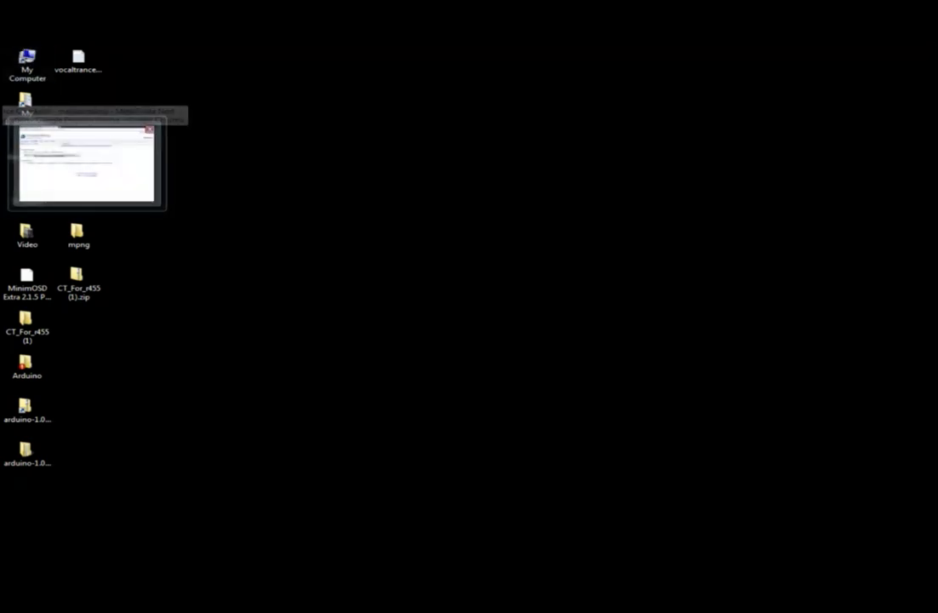
left_click(86, 162)
left_click(281, 53)
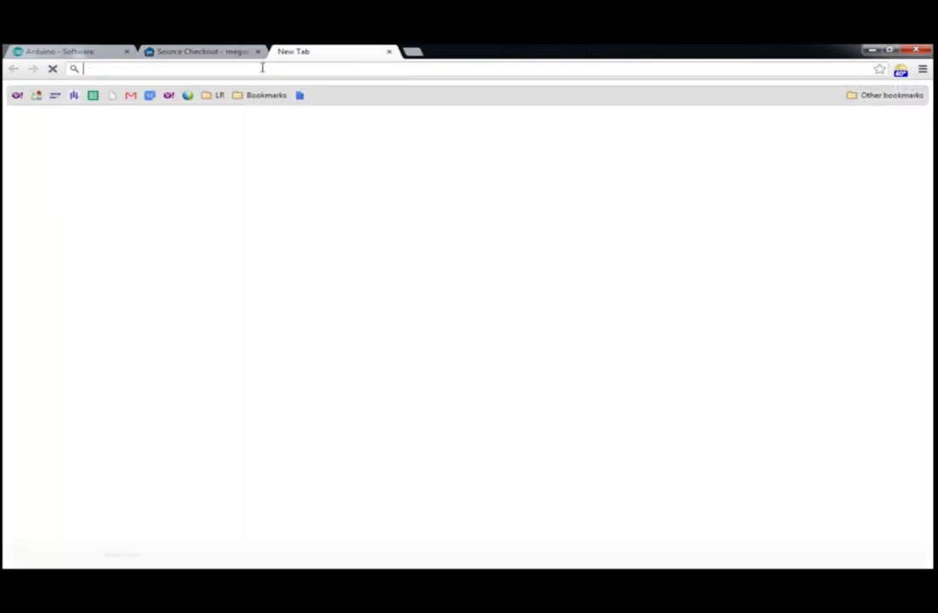
type("a")
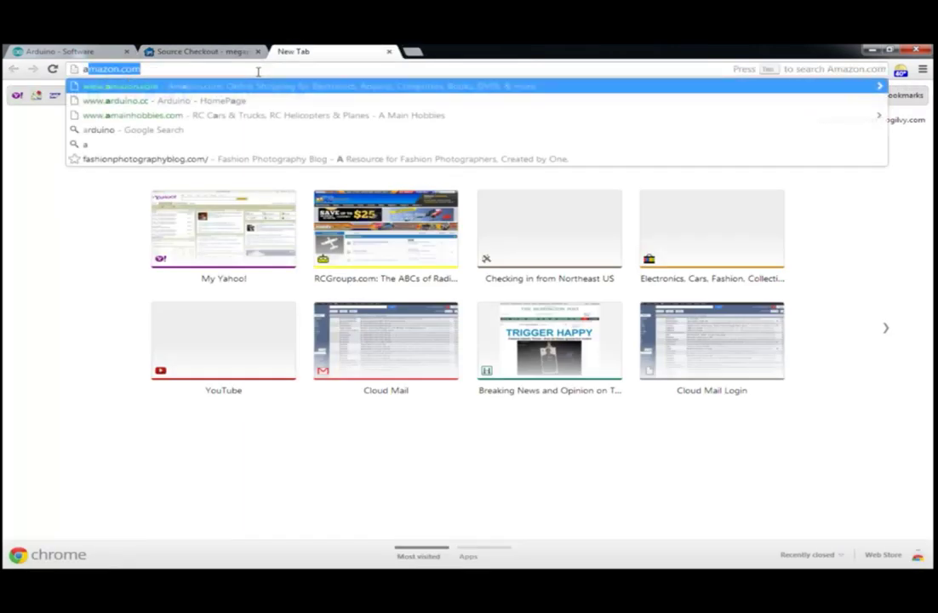
type("r")
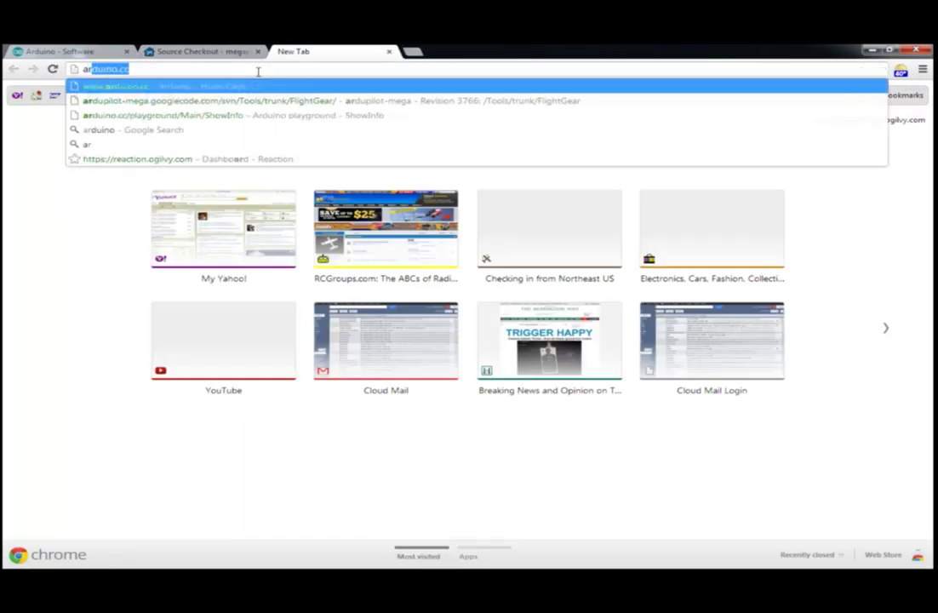
type("dupilot mega")
key("Return")
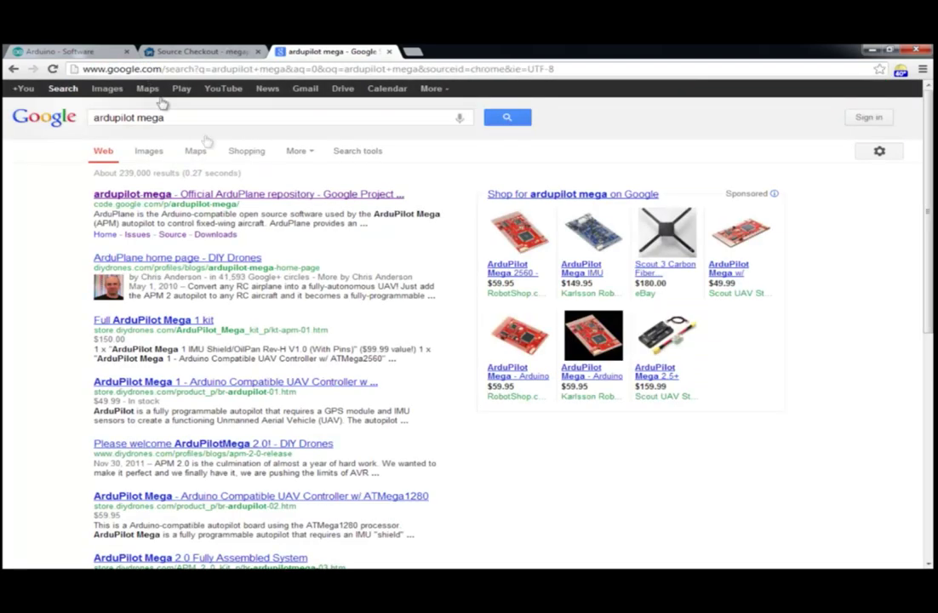
left_click(199, 195)
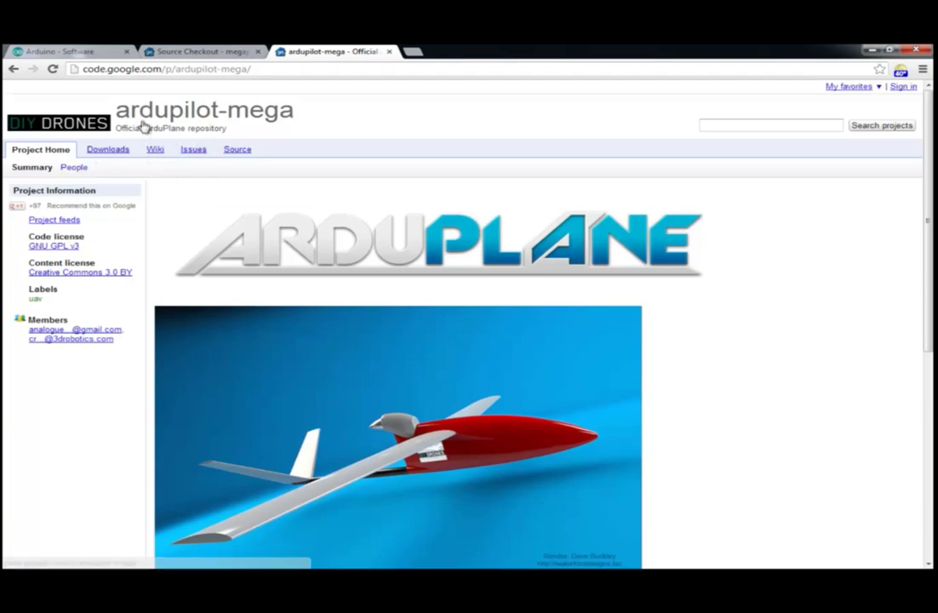
Look through the ardupilot-mega project's downloads for Mission Planner, close that project page and minimize the browser
left_click(107, 151)
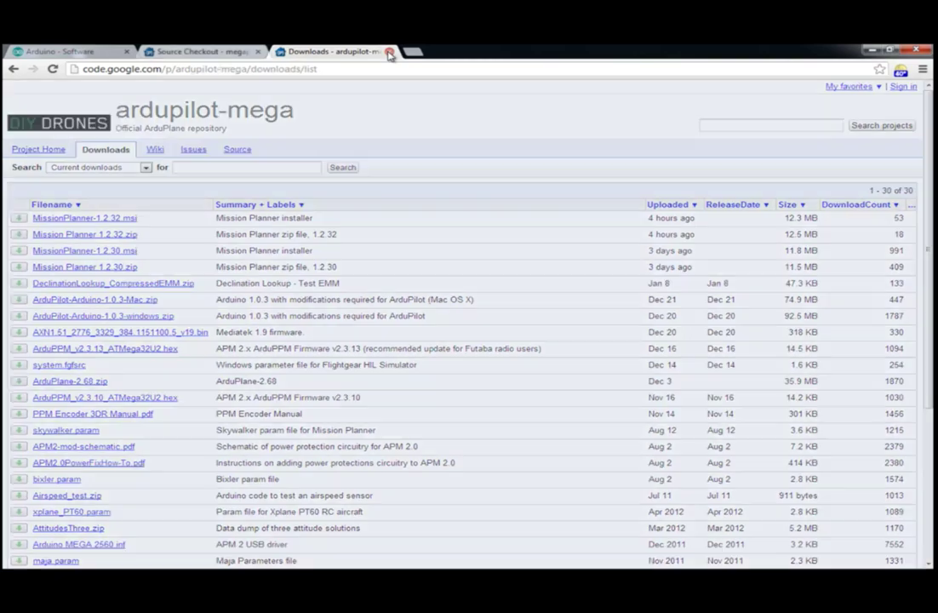
left_click(389, 53)
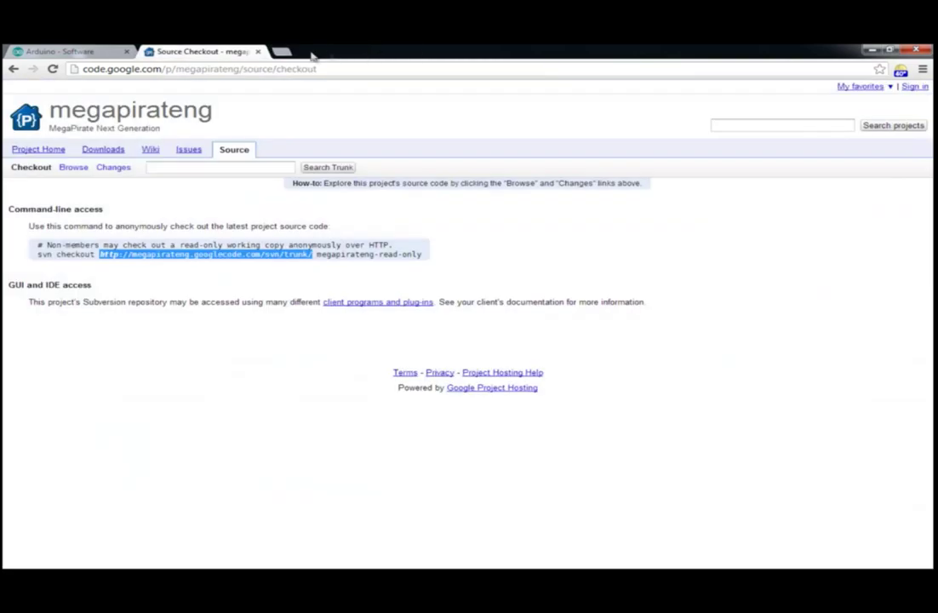
left_click(871, 49)
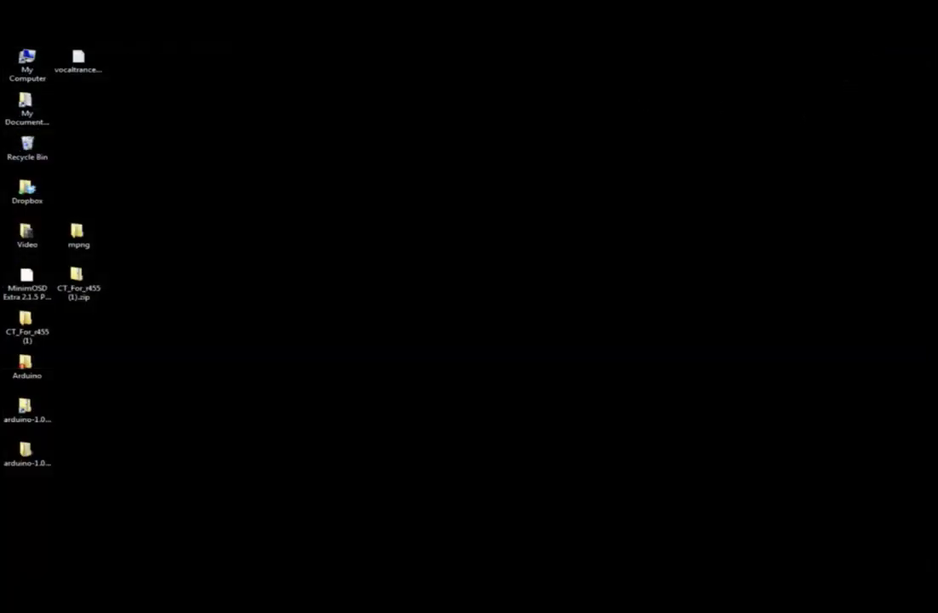
Launch the Planner Mav 1.0 program and accept its update
key("super")
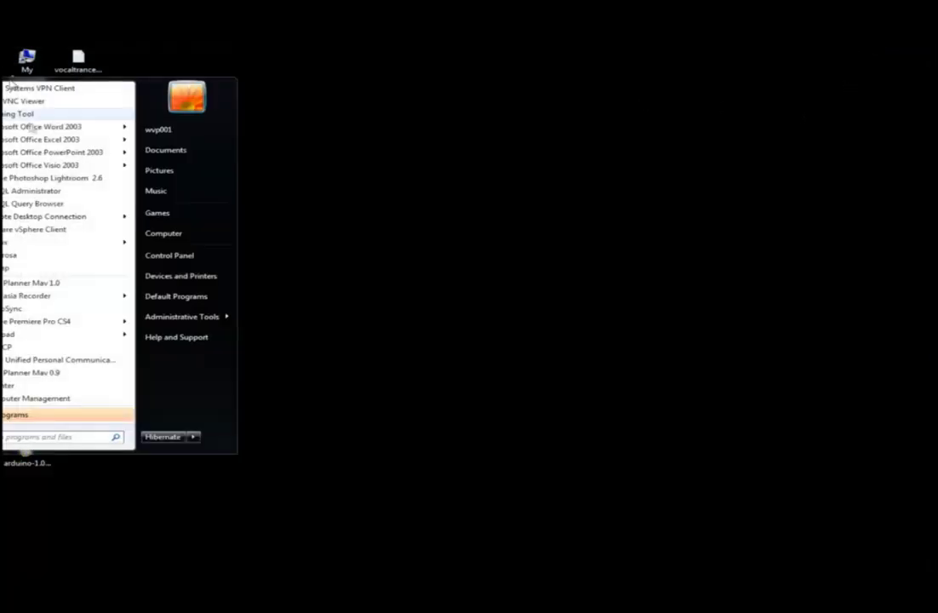
left_click(56, 286)
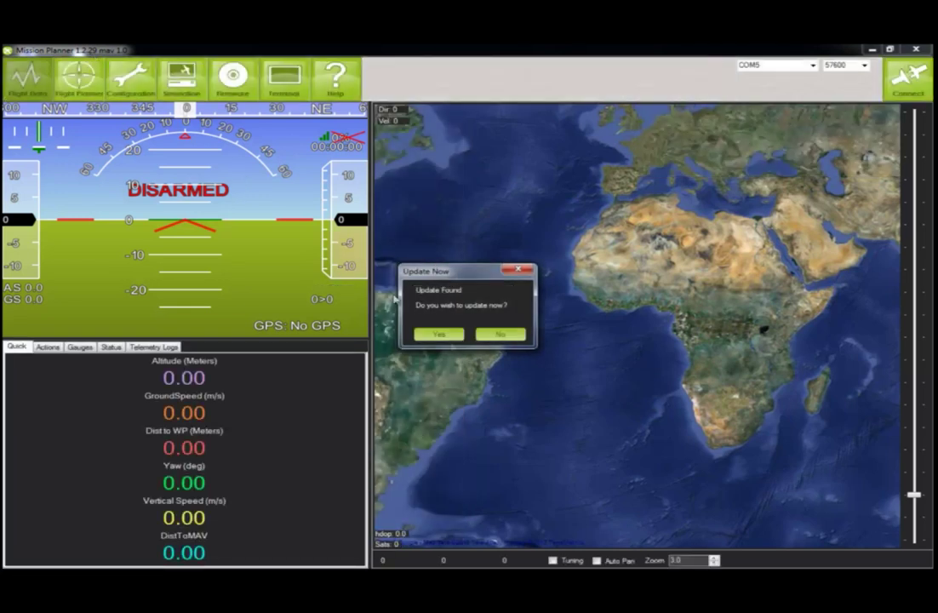
left_click(432, 332)
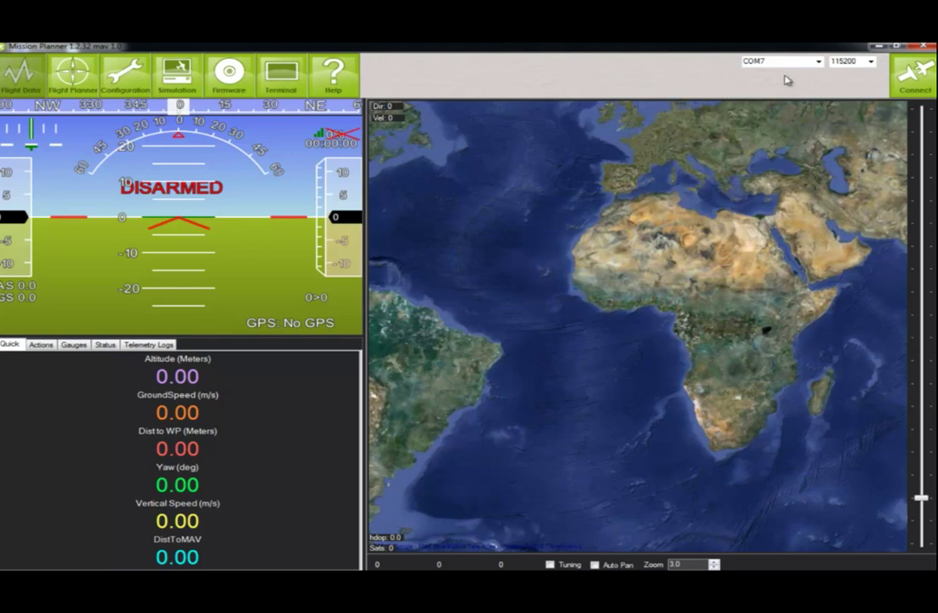
Set the baud rate to 9600, connect to the flight controller on COM7 and display its live status values
left_click(870, 62)
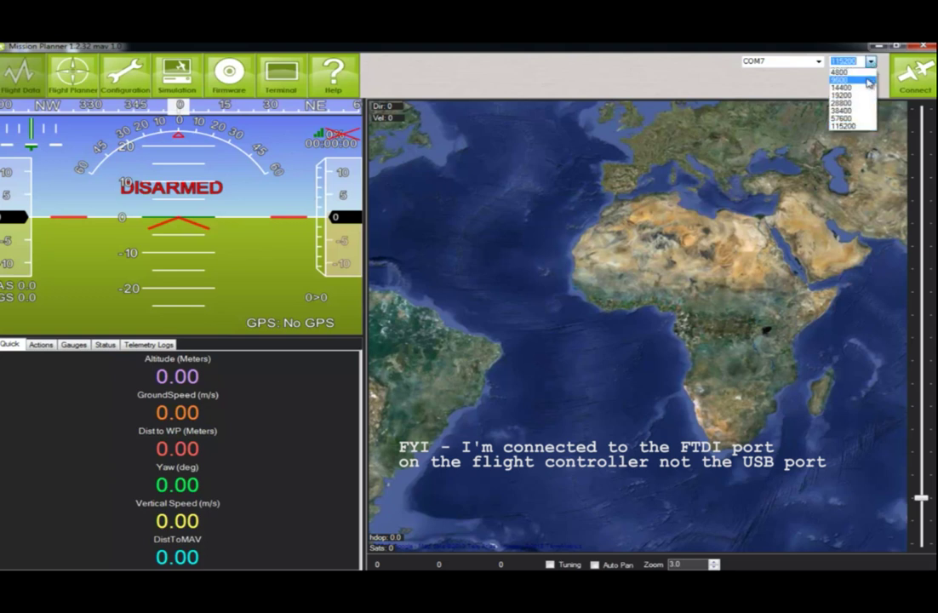
left_click(868, 80)
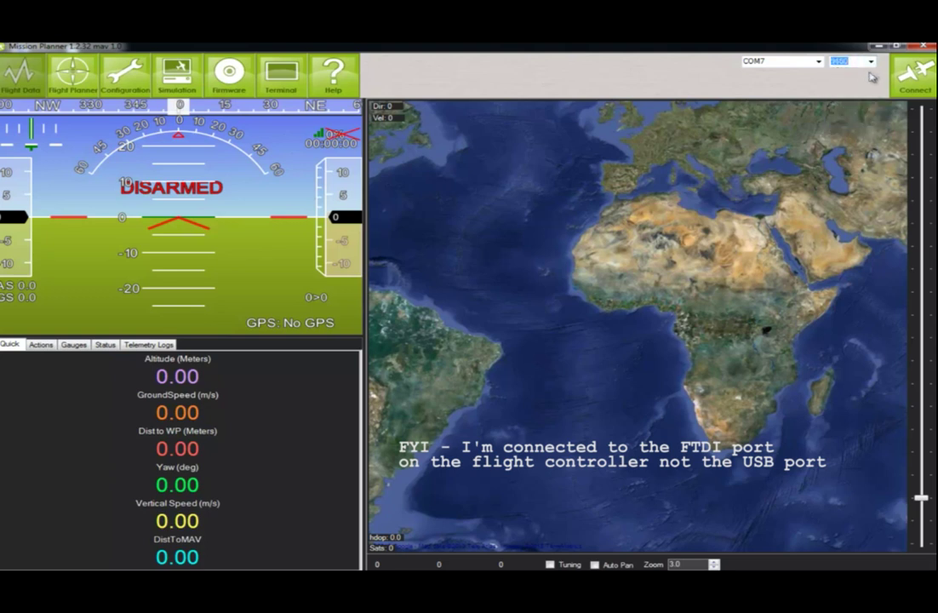
left_click(871, 62)
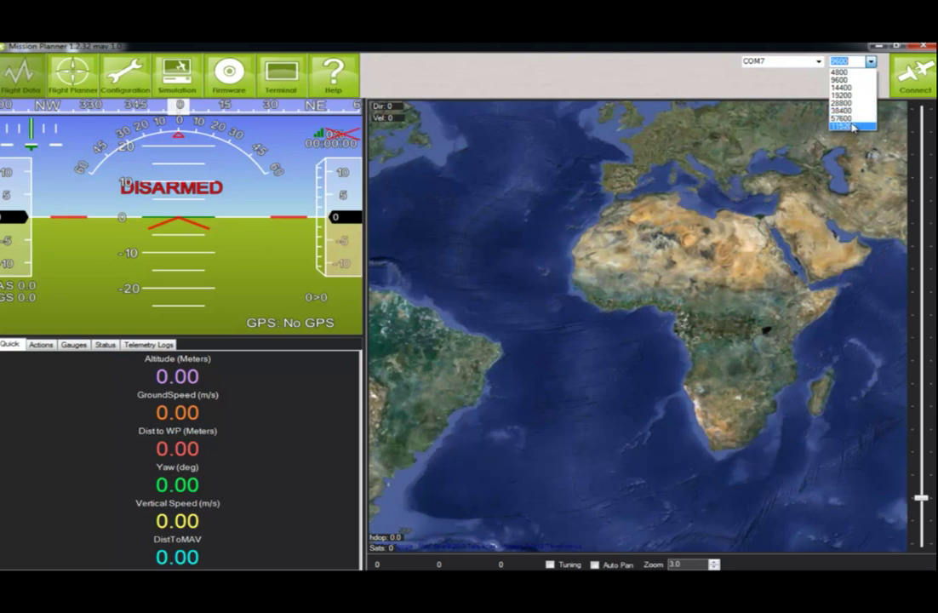
left_click(855, 80)
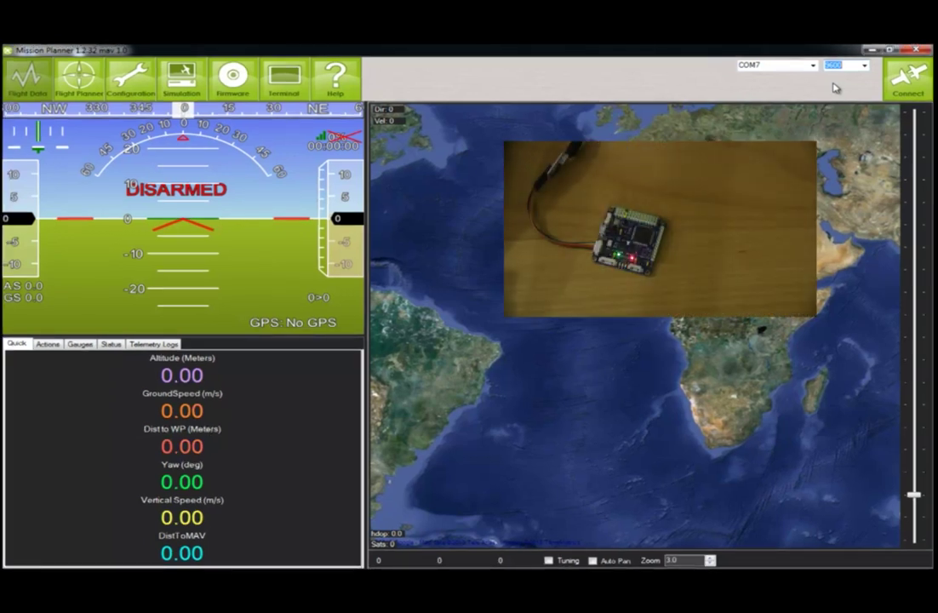
left_click(907, 85)
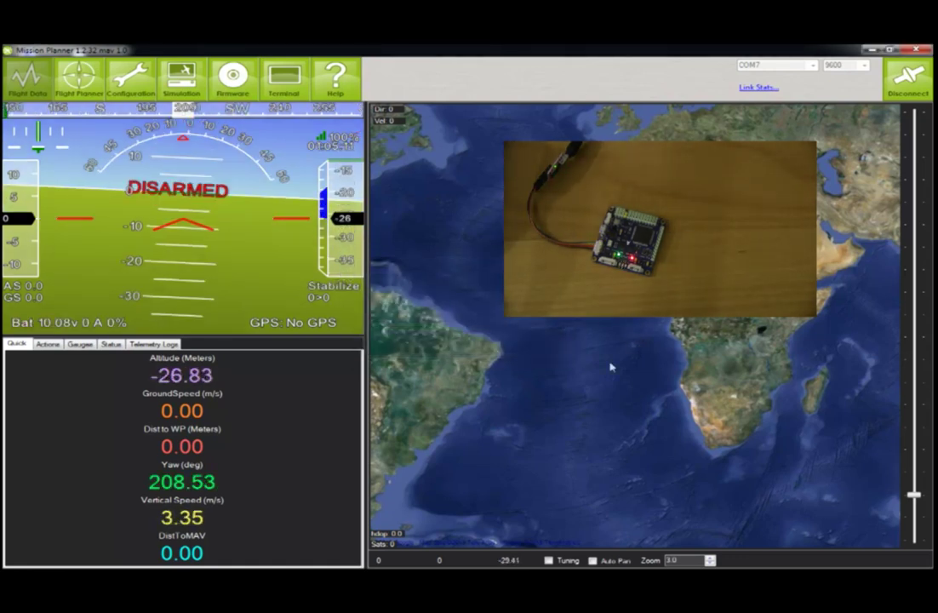
left_click(113, 345)
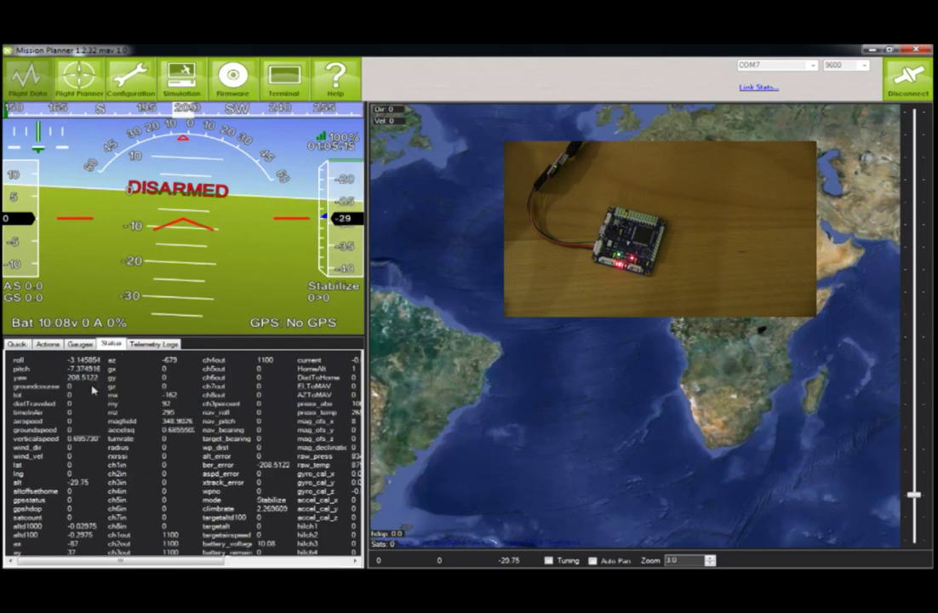
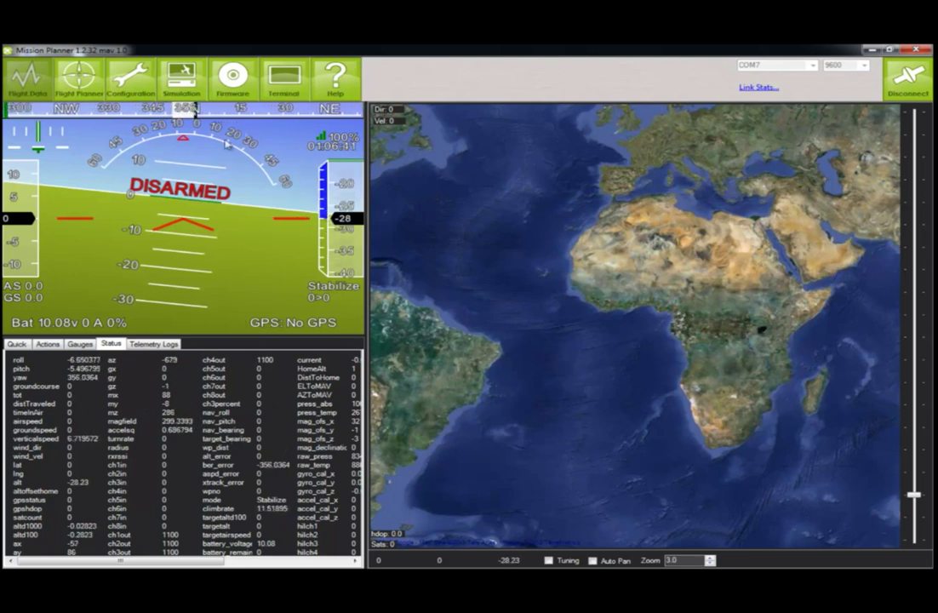
Review the configuration pages for radio calibration, flight modes, failsafe and hardware options, acknowledging the failsafe propeller warning
left_click(136, 92)
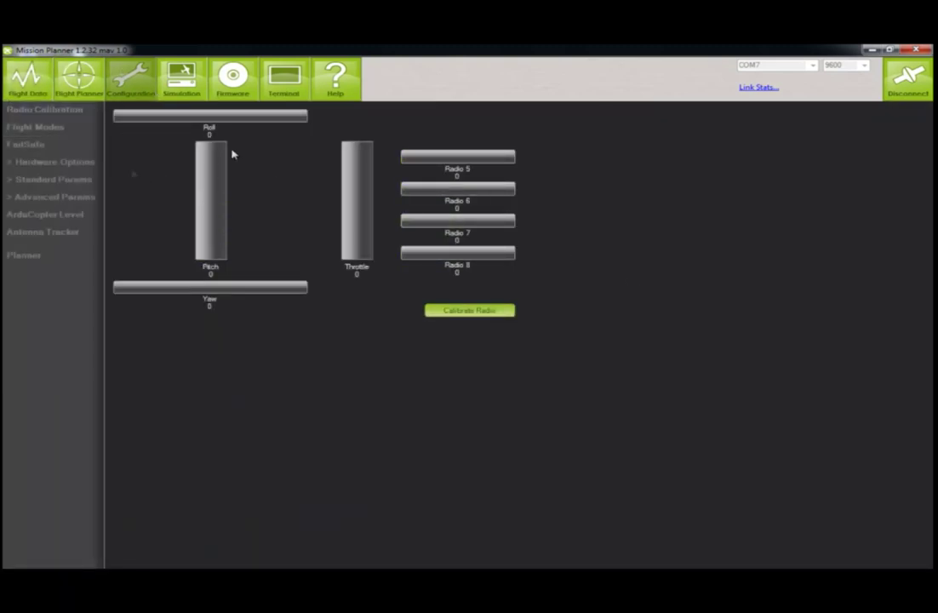
left_click(48, 130)
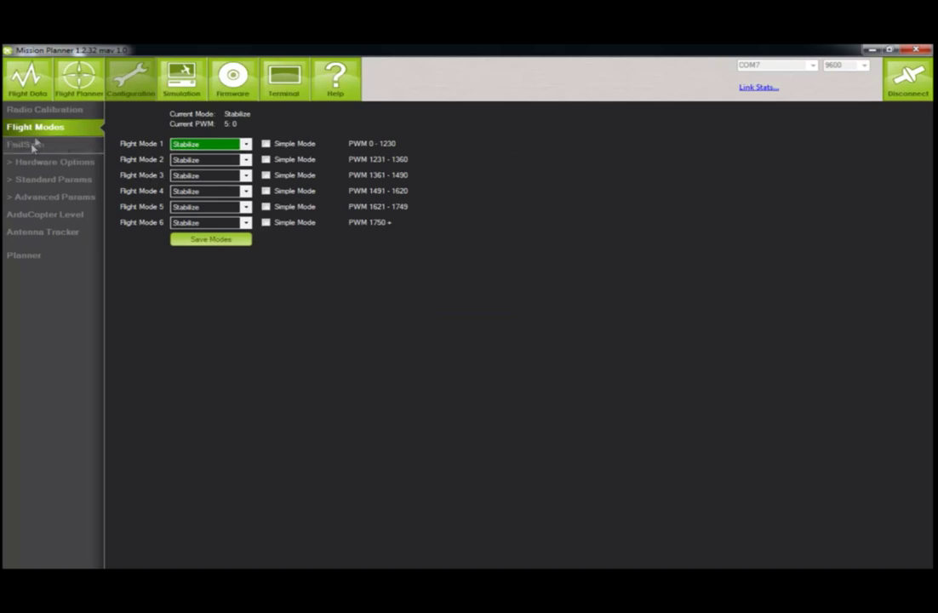
left_click(32, 148)
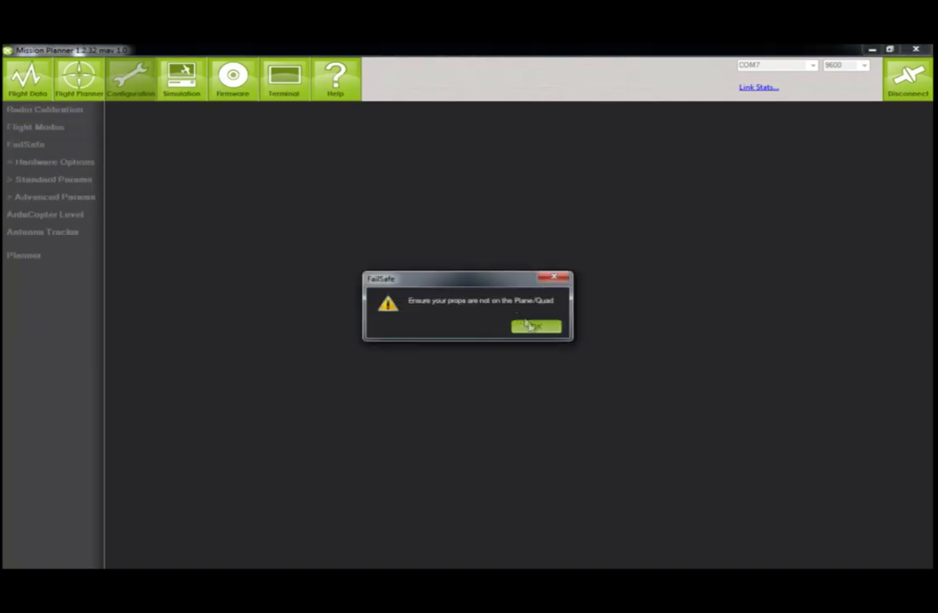
left_click(533, 328)
left_click(16, 163)
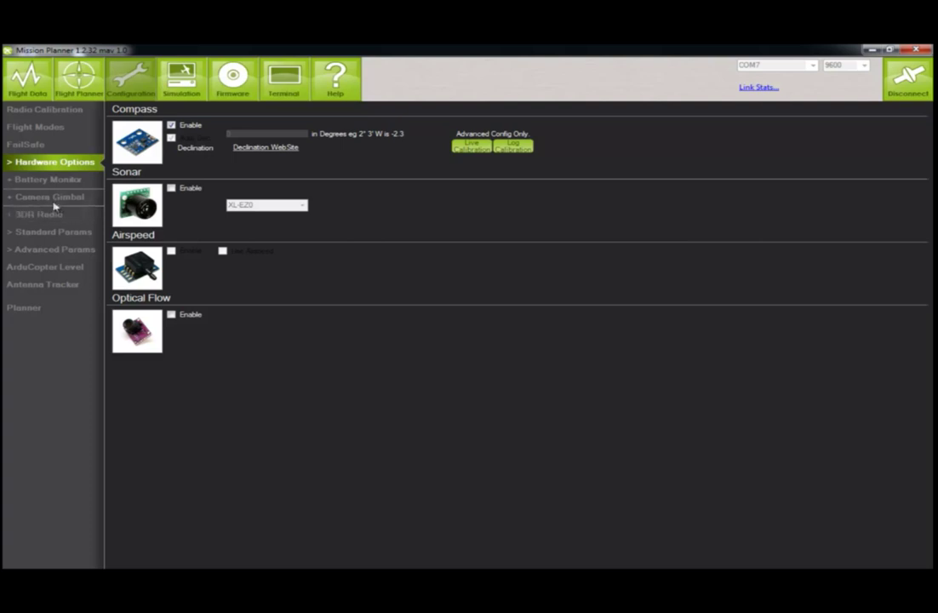
Review the standard parameters, the ArduCopter Config PID settings and the advanced parameters
left_click(8, 233)
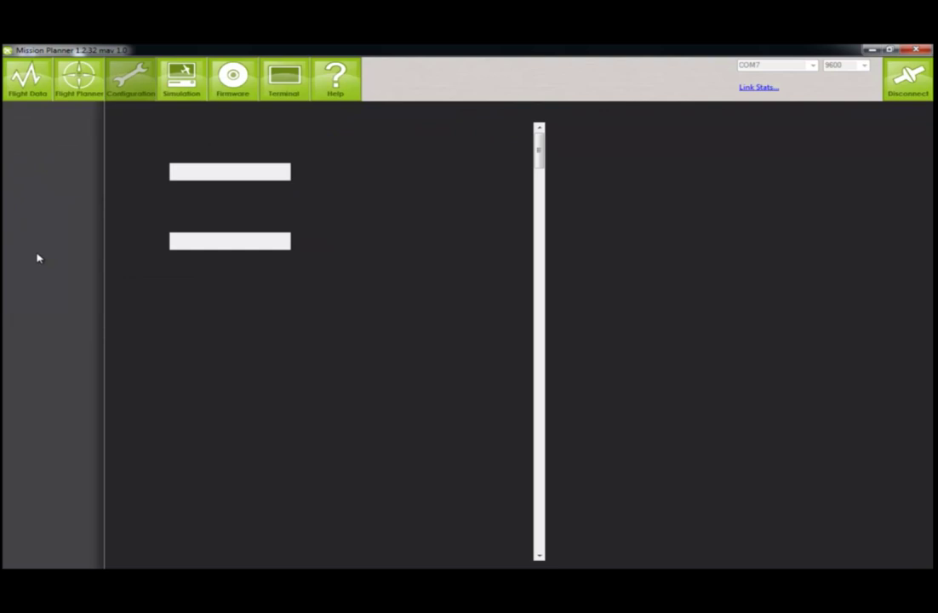
left_click(34, 216)
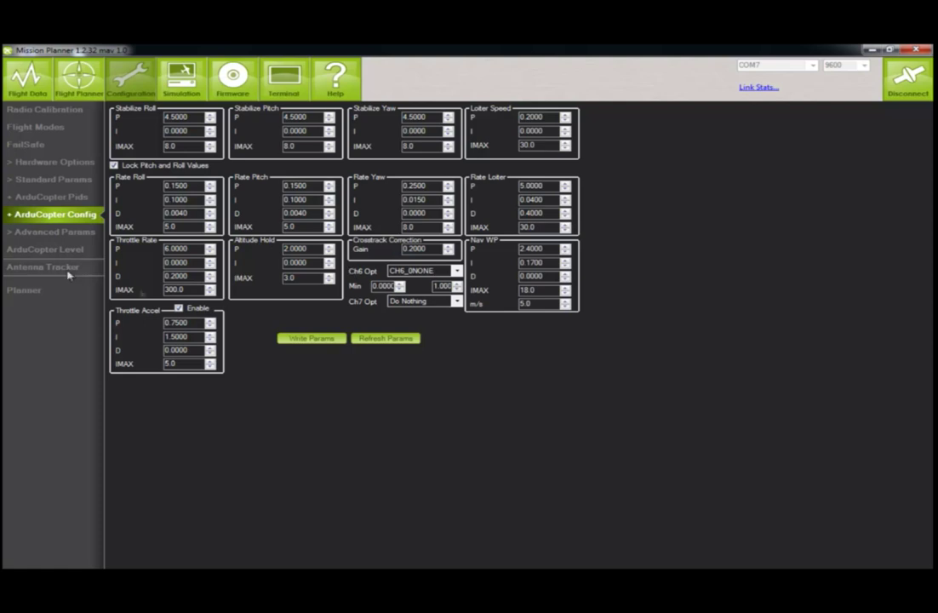
left_click(9, 233)
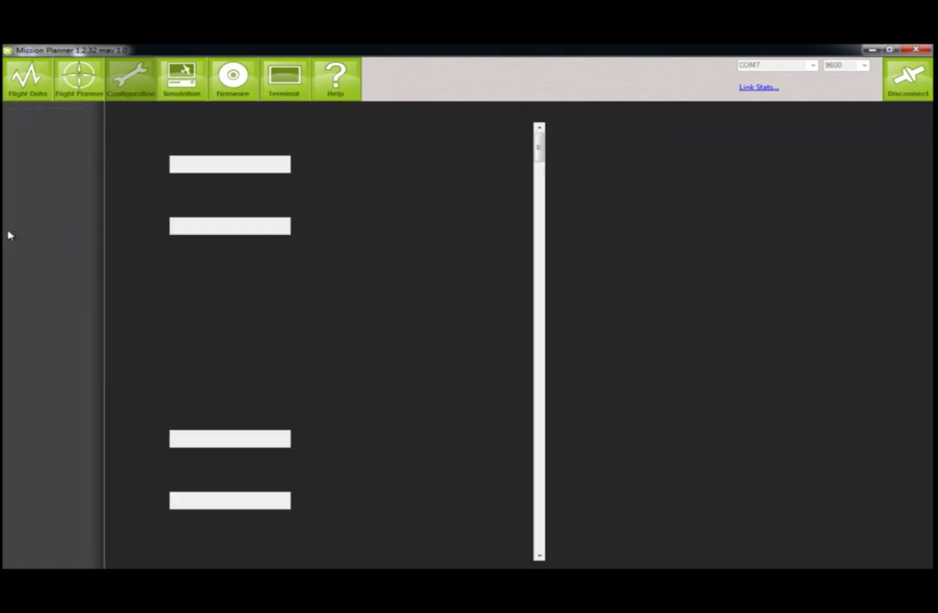
Open the ArduCopter Level page and start the accelerometer calibration
left_click(64, 233)
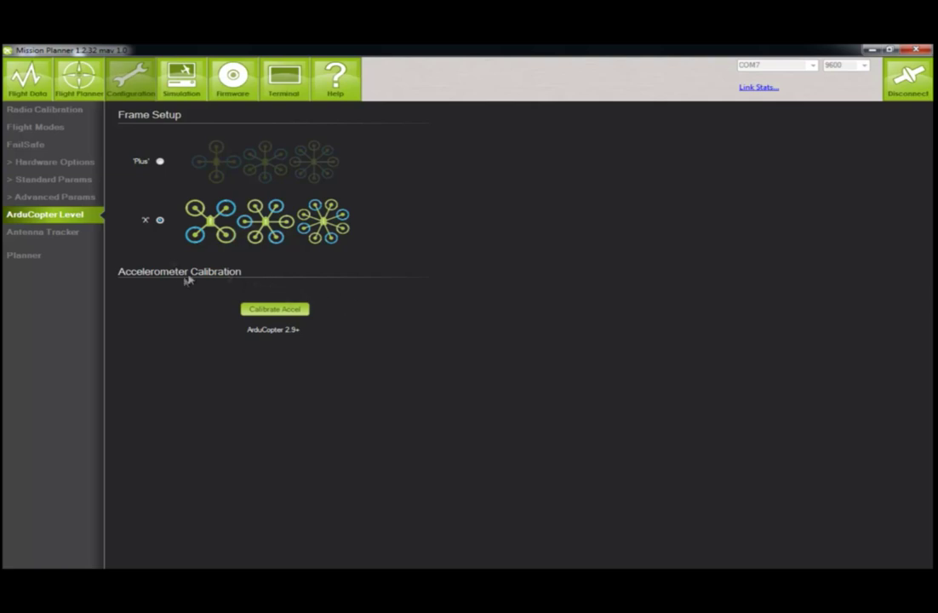
left_click(300, 310)
left_click(281, 310)
Review the Antenna Tracker and Planner settings, and return to the flight data view
left_click(56, 236)
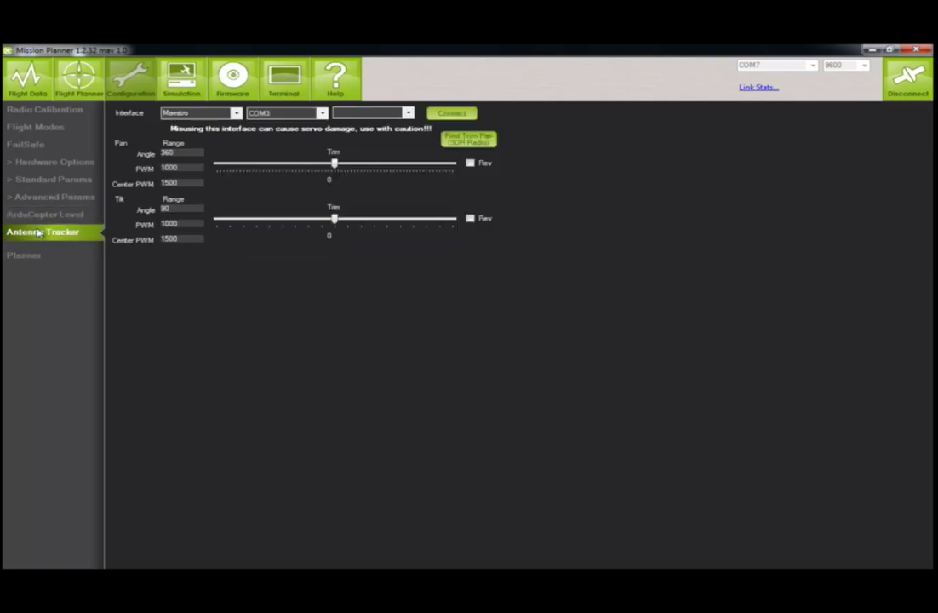
left_click(25, 255)
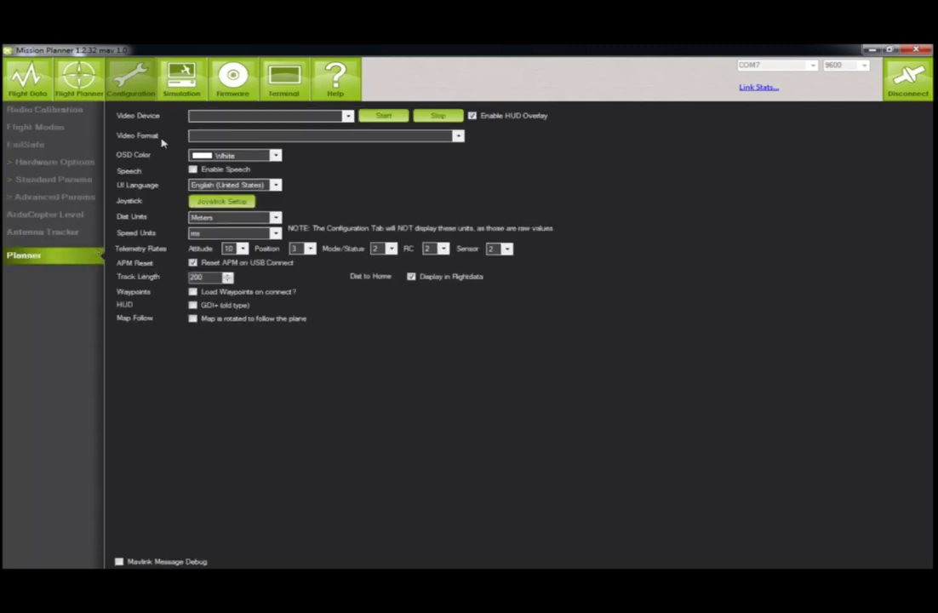
left_click(17, 111)
left_click(26, 81)
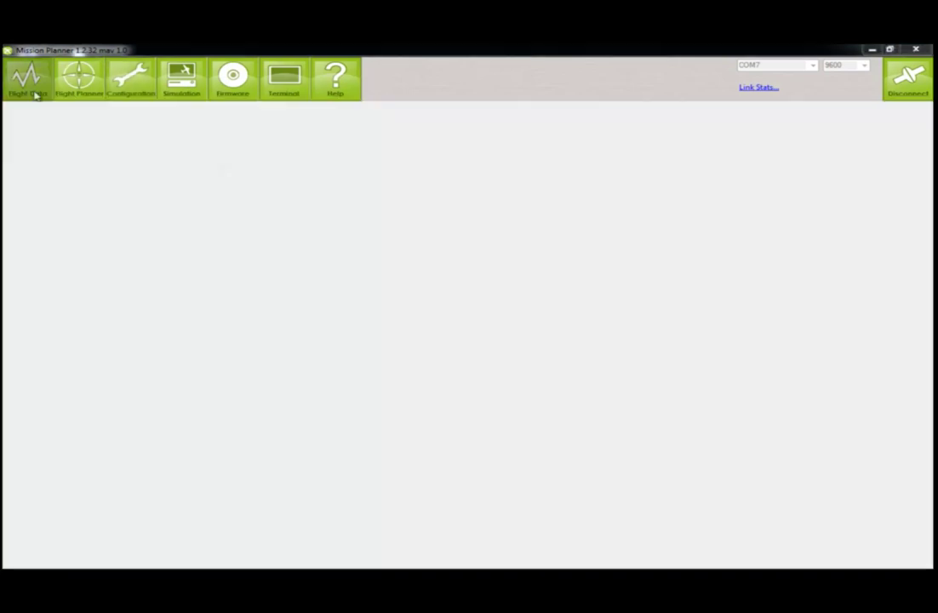